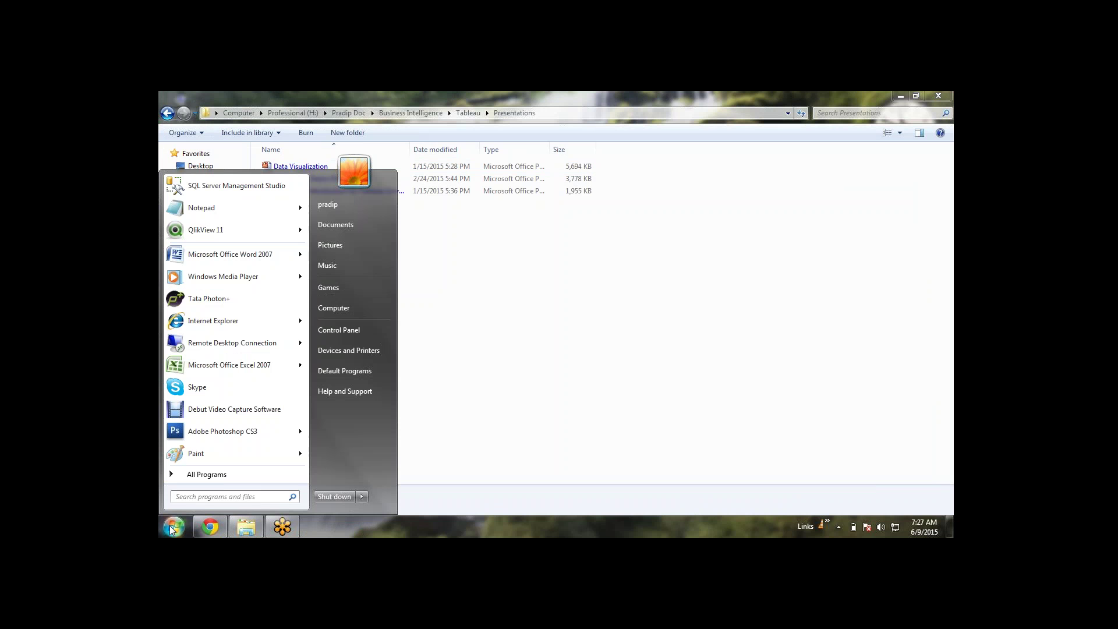
Step: Launch Tableau 8.2
click(222, 476)
scroll(232, 452, down, 3)
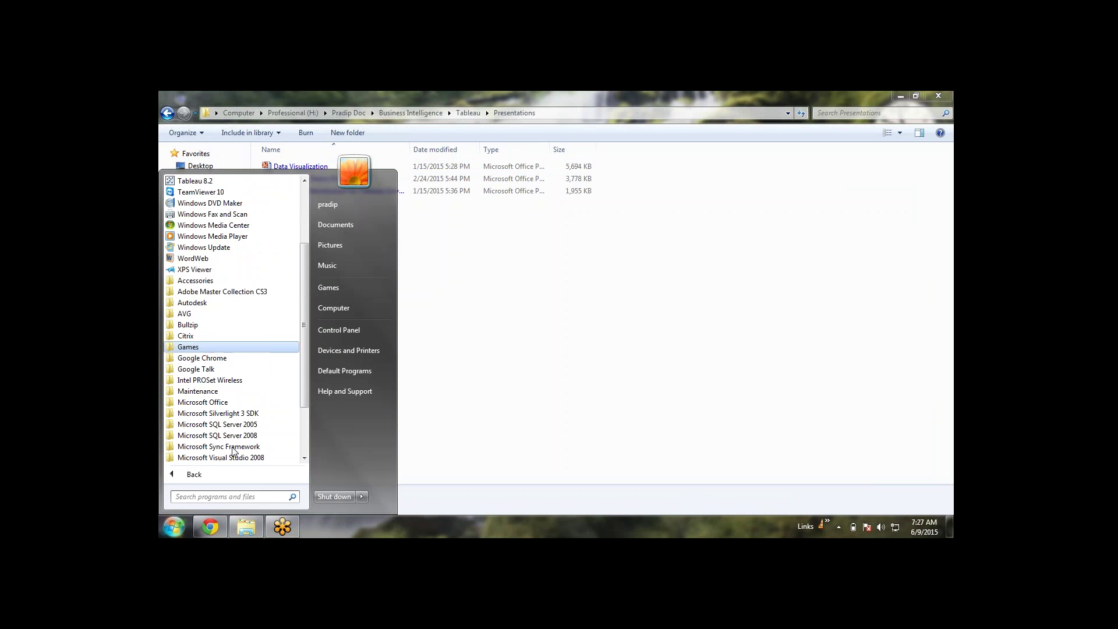
scroll(232, 452, down, 3)
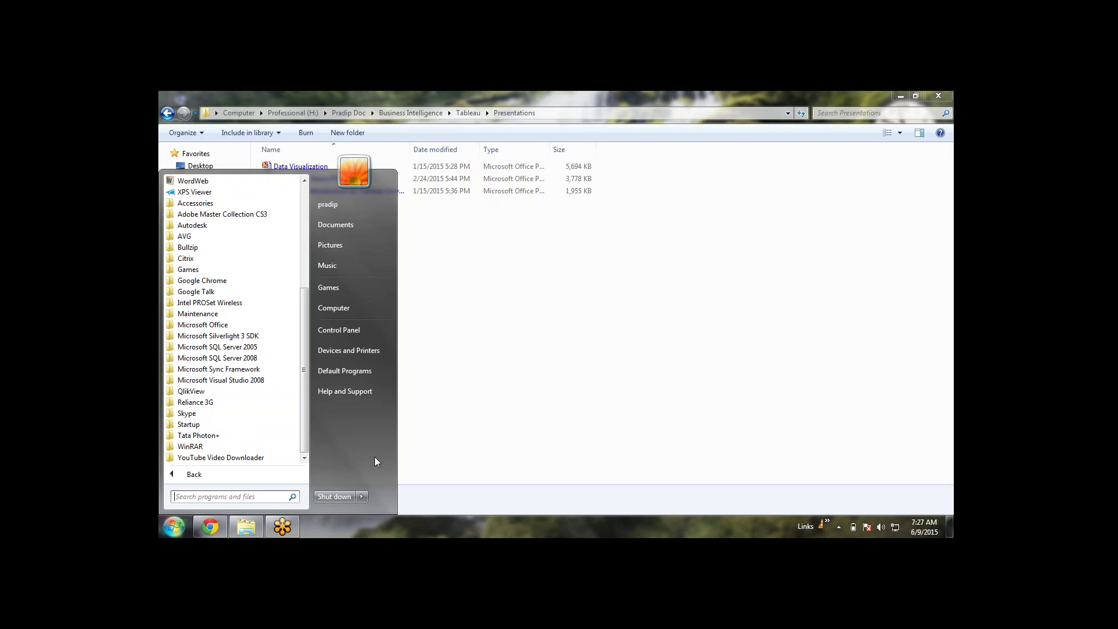
click(827, 524)
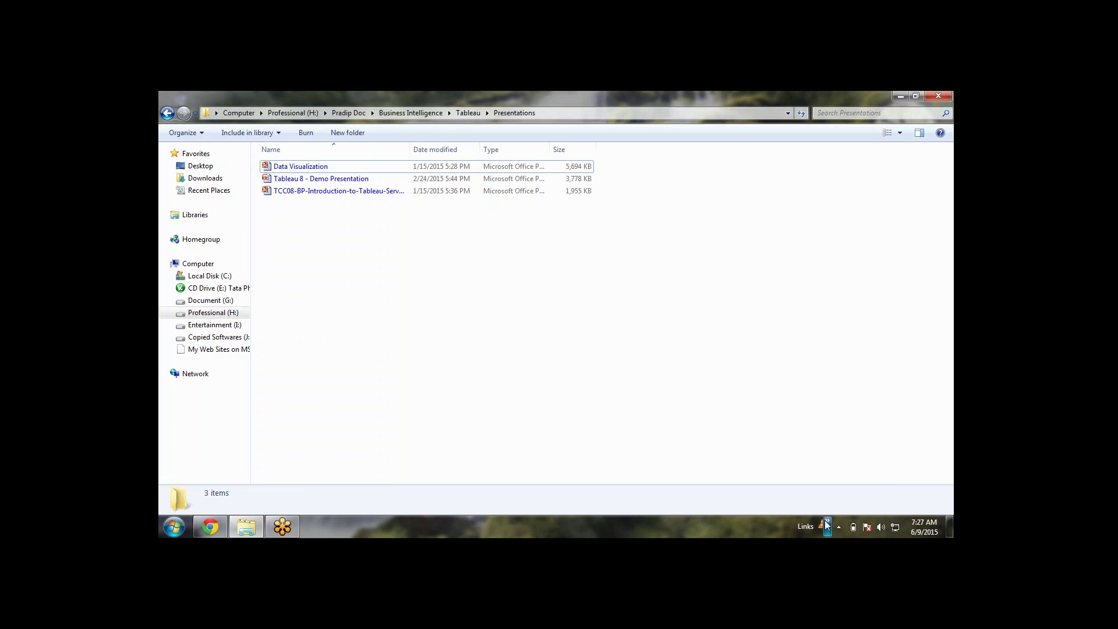
click(828, 524)
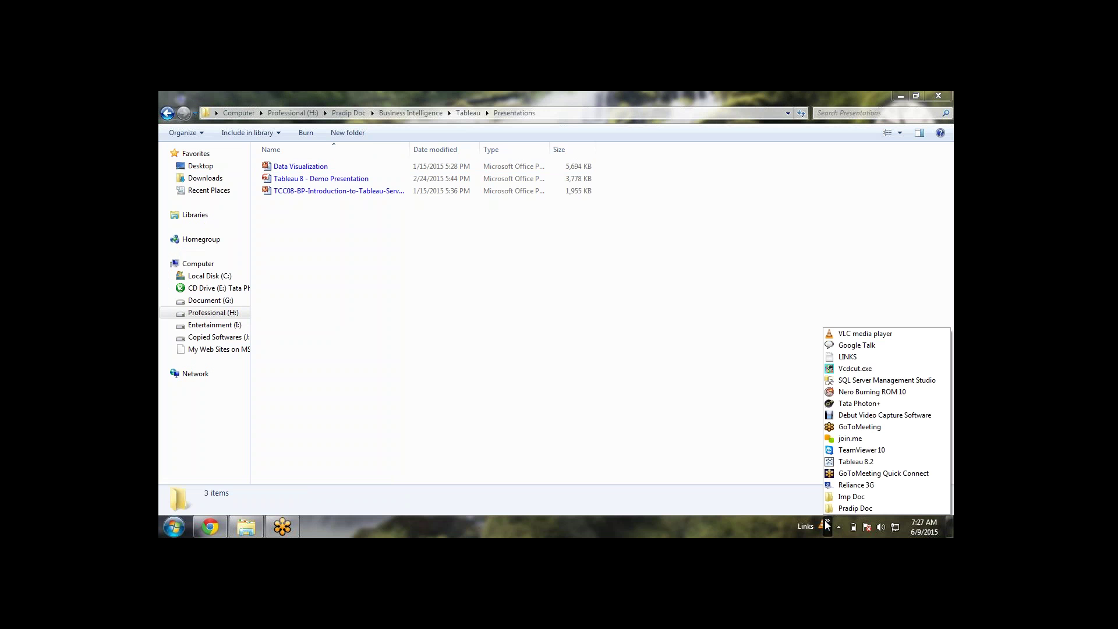
click(855, 463)
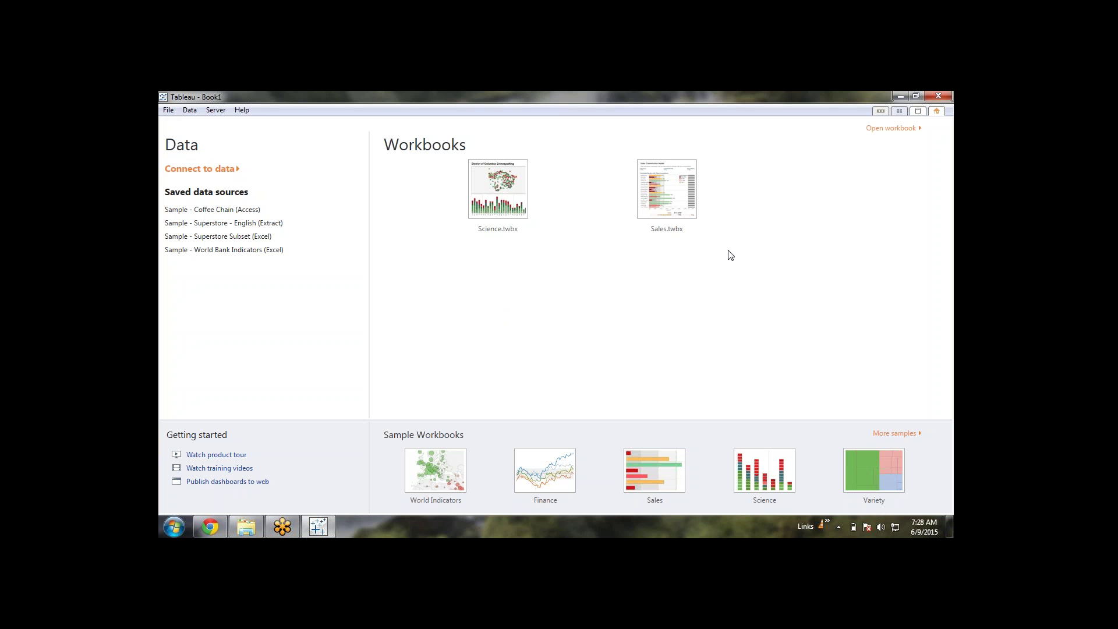
Step: Open the Sales.twbx workbook and show its Commission Model dashboard in presentation mode
click(899, 131)
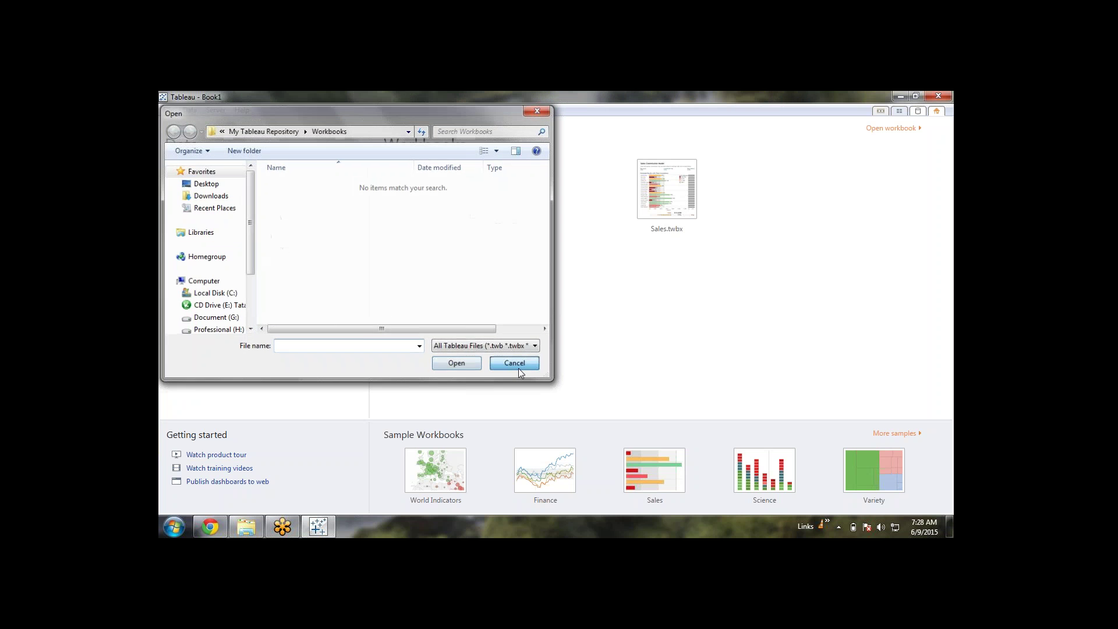
click(515, 363)
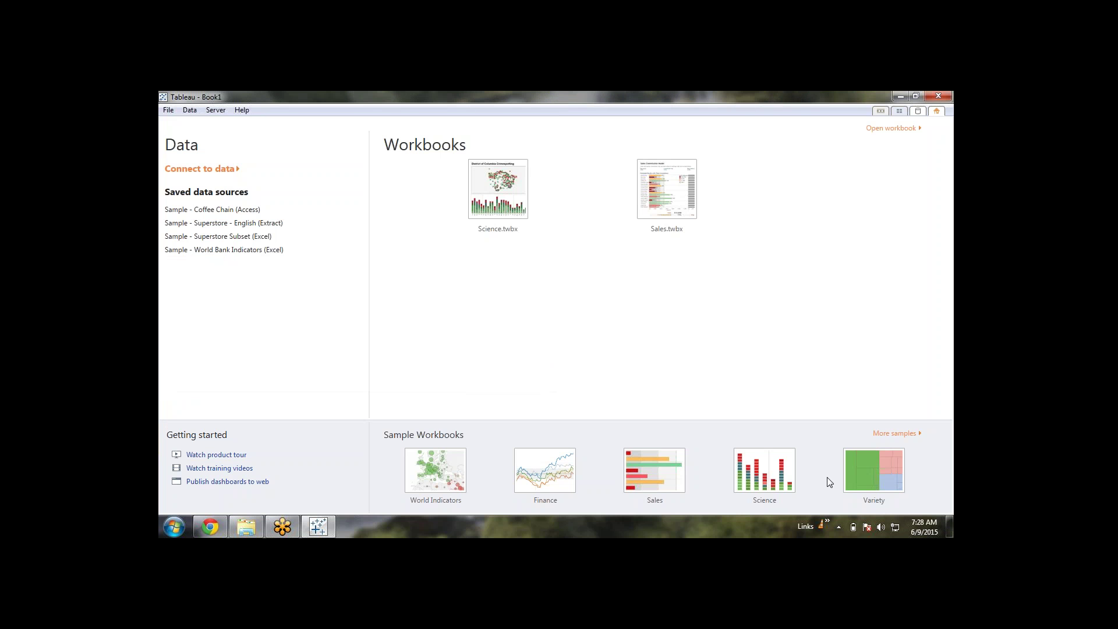
mouse_move(481, 204)
mouse_move(660, 190)
click(664, 185)
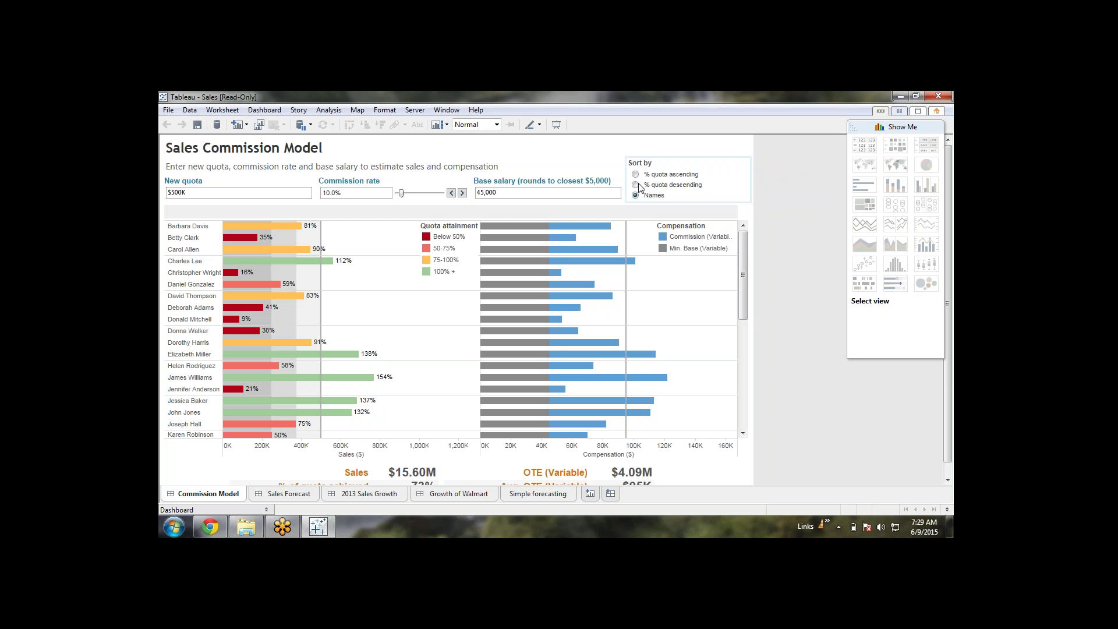
click(556, 124)
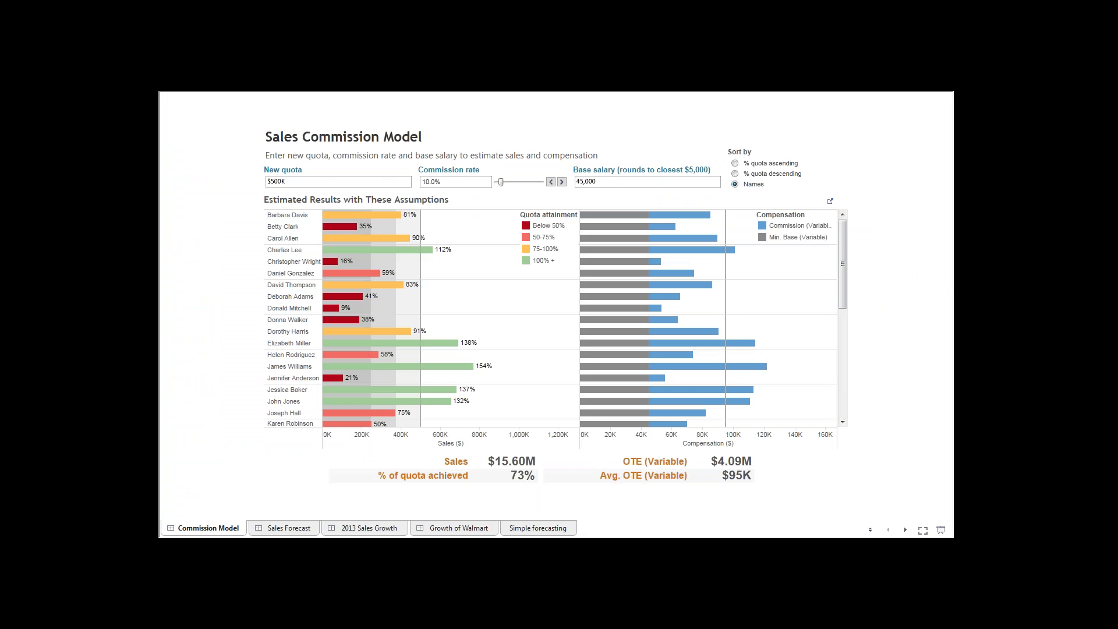
Step: Raise the commission rate on the Commission Model dashboard to 97.4%
mouse_move(595, 429)
mouse_move(342, 322)
drag(500, 184, 541, 184)
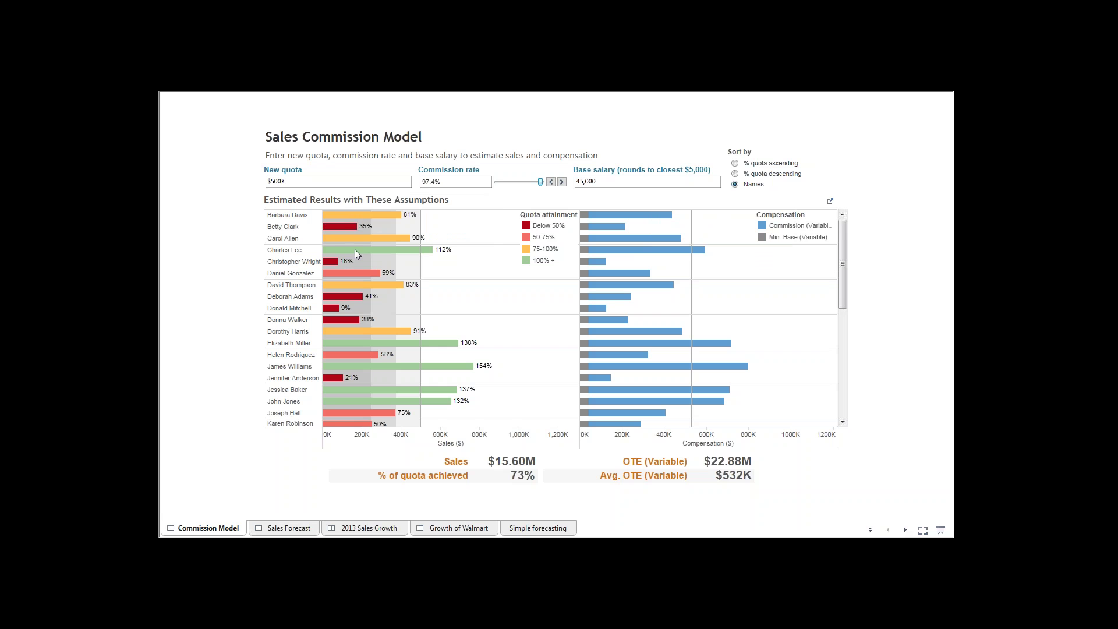
Step: View the summary data behind one salesperson's bar in the 75-100% quota attainment group
mouse_move(336, 413)
scroll(842, 422, down, 5)
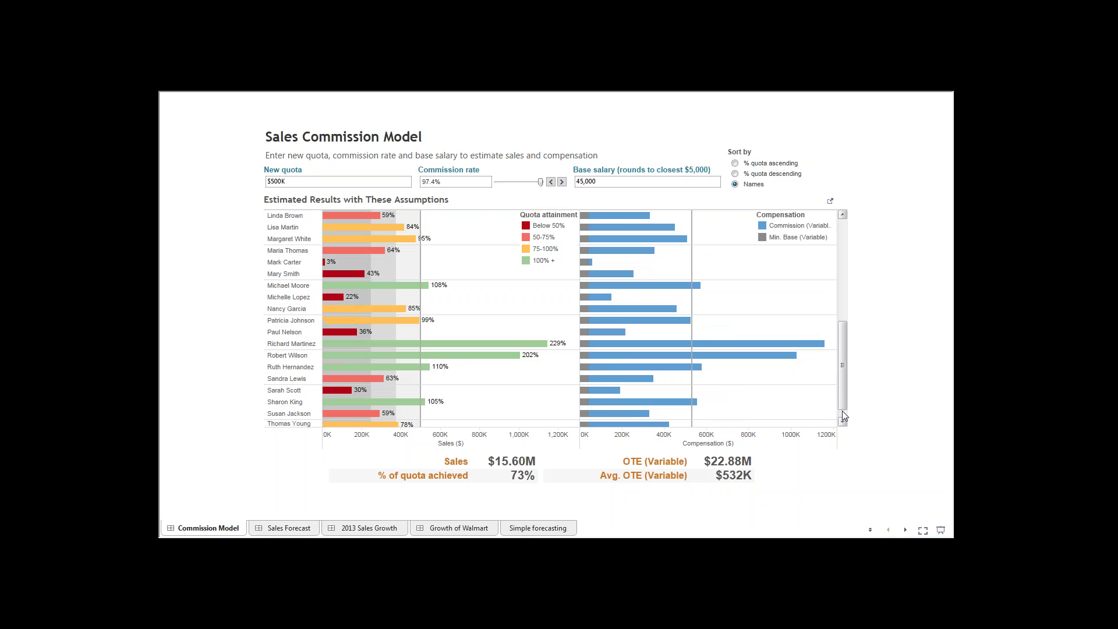
right_click(354, 309)
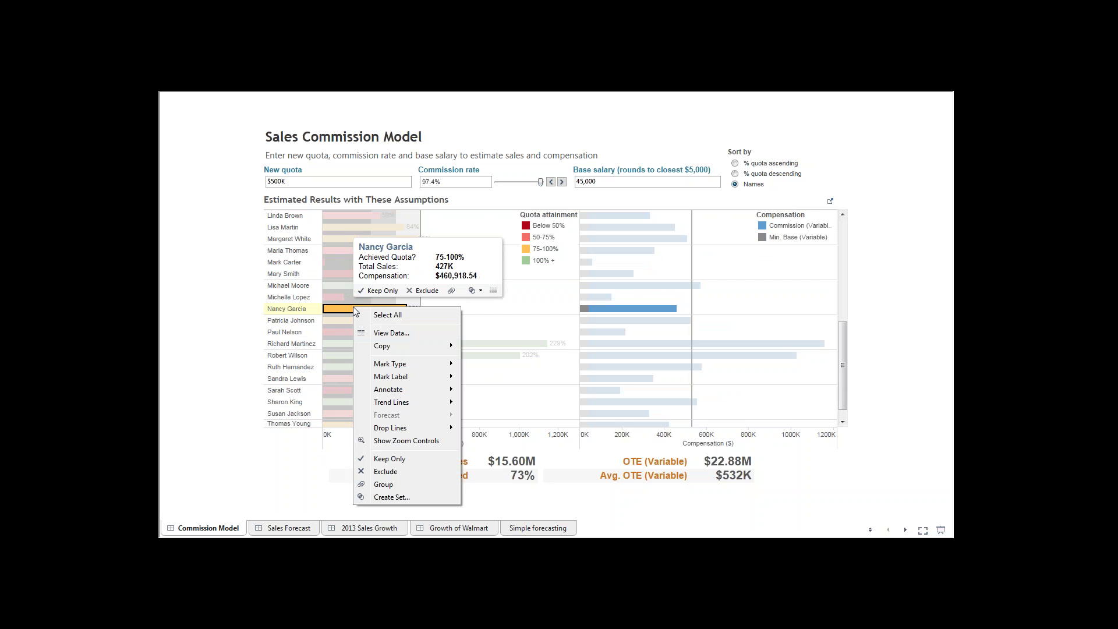
click(392, 333)
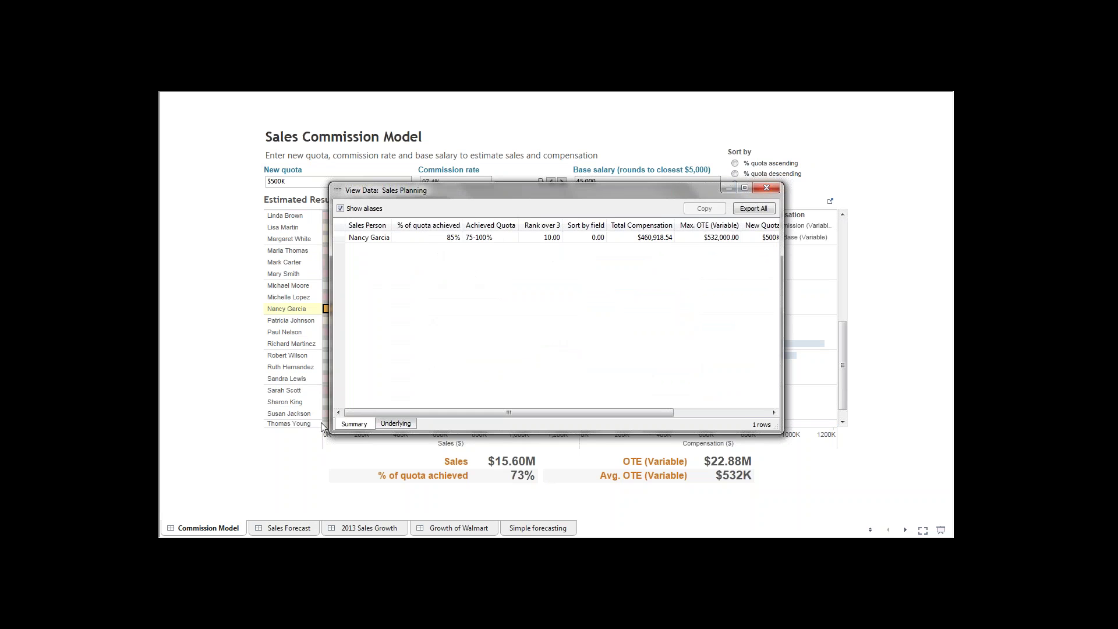
click(768, 188)
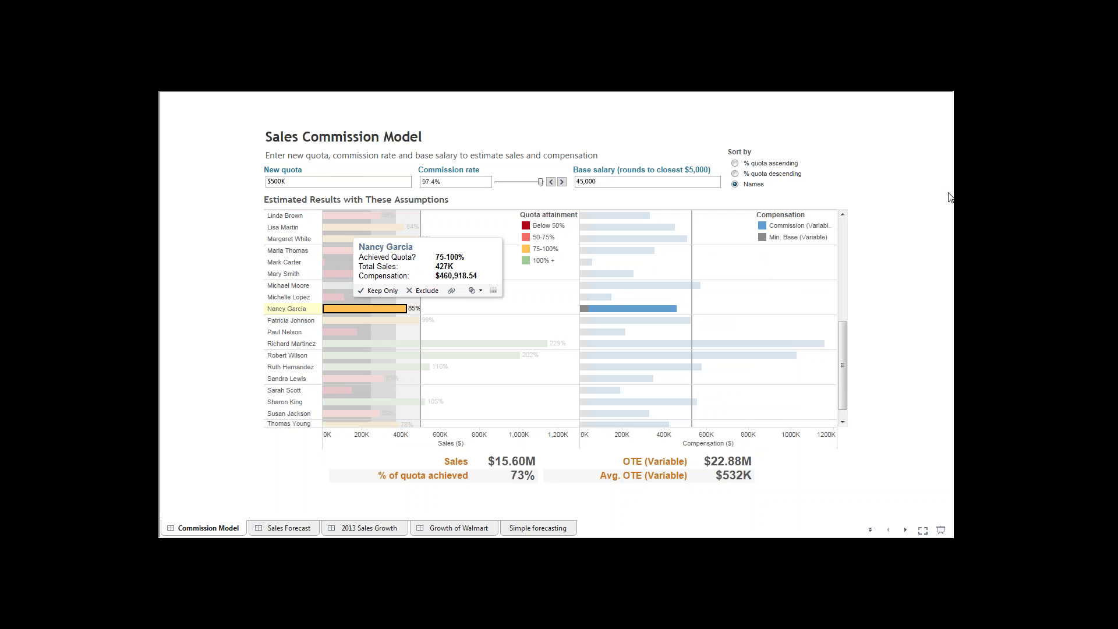
Step: On the Sales Forecast dashboard, set the planned business growth to 74% and the planned churn rate to 10.7%
click(280, 528)
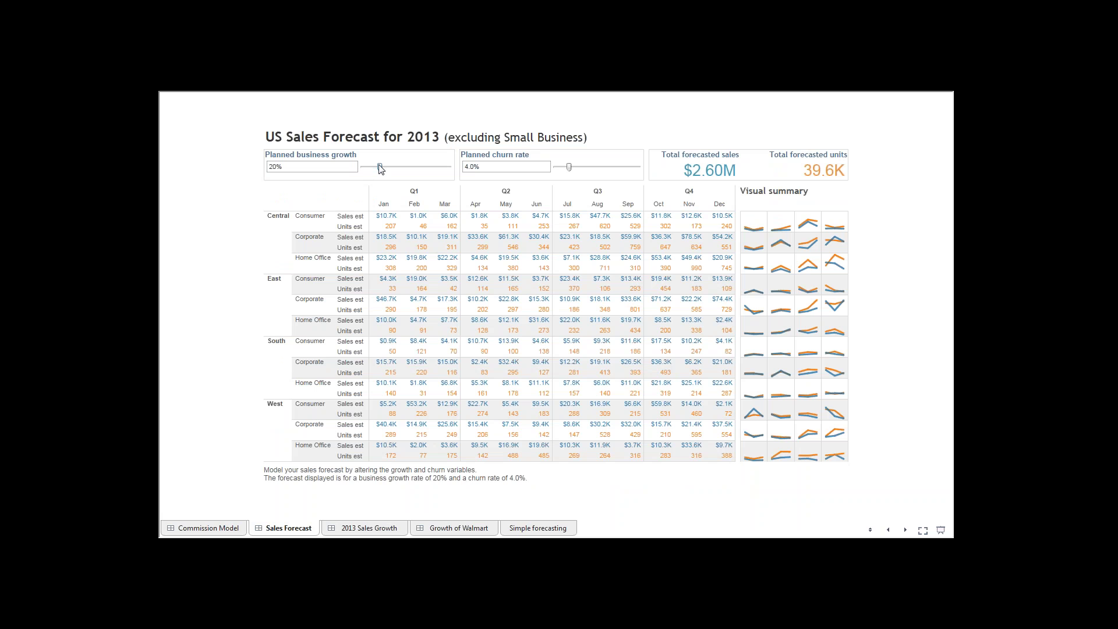
drag(379, 168, 383, 168)
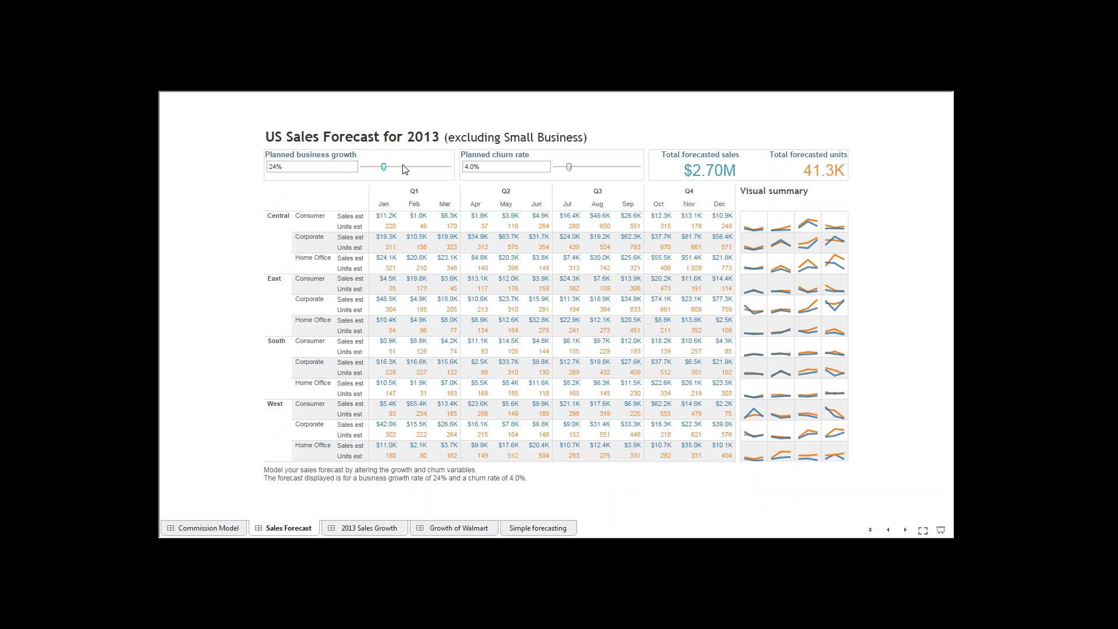
drag(385, 168, 403, 169)
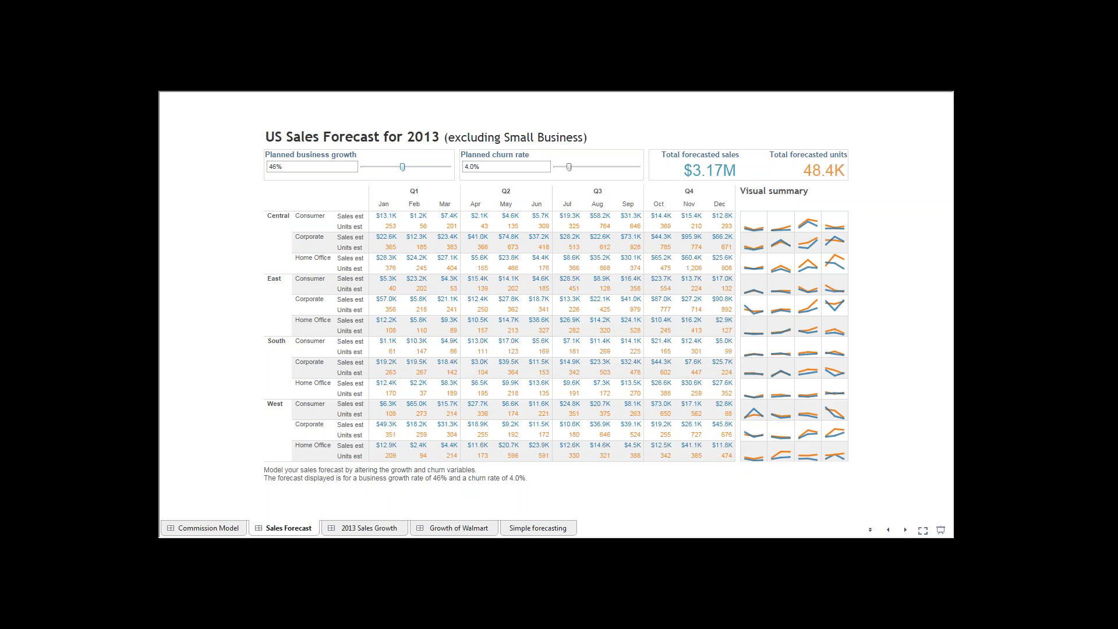
drag(402, 168, 408, 168)
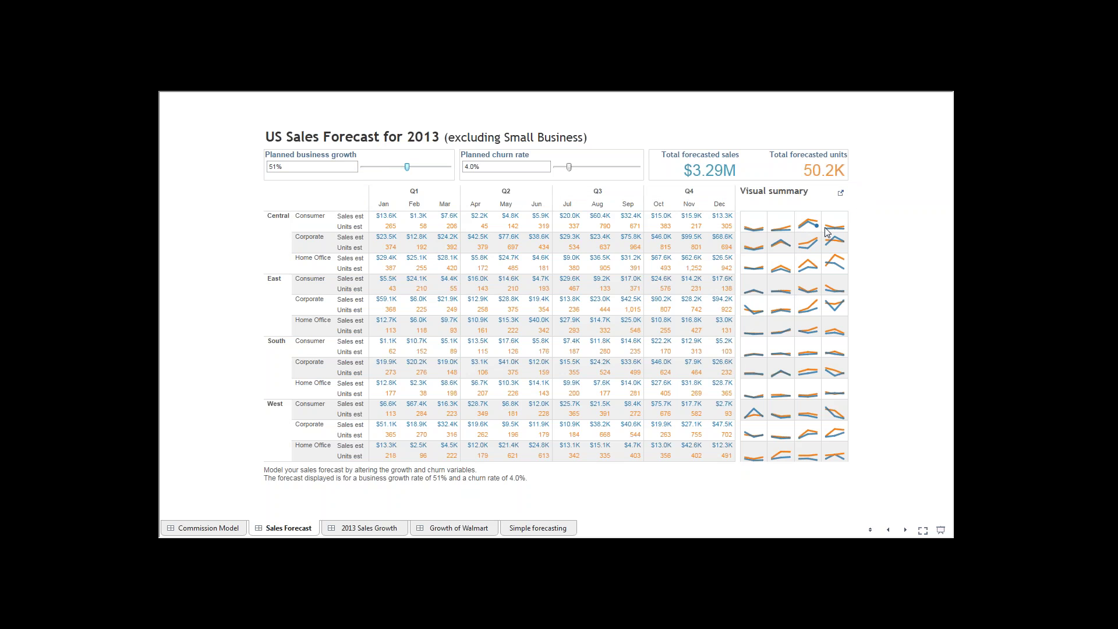
drag(407, 168, 428, 173)
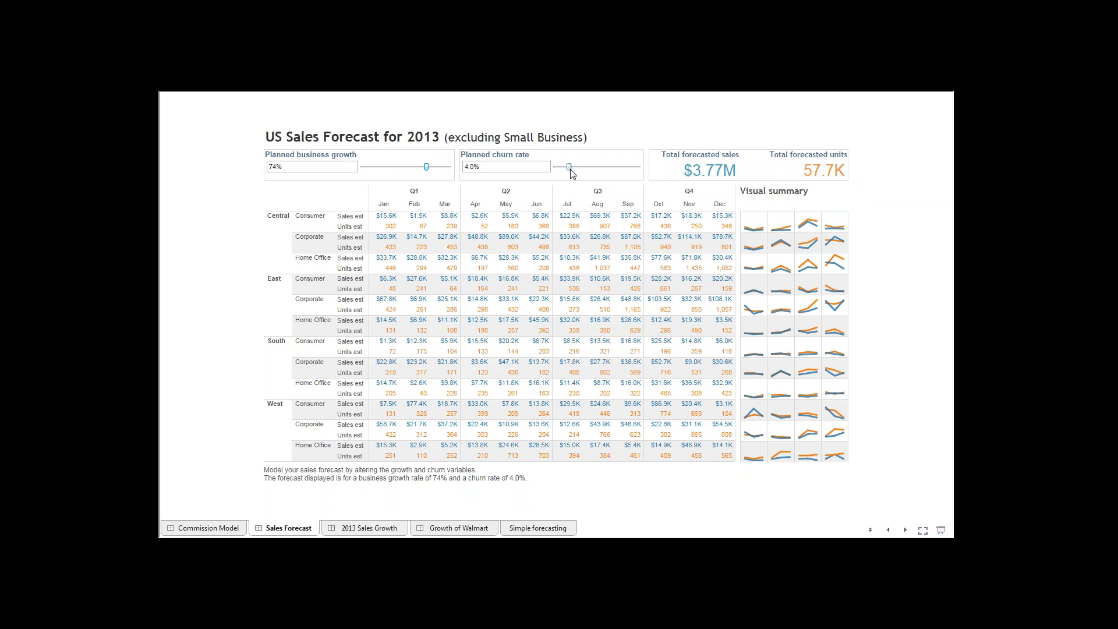
drag(568, 167, 591, 168)
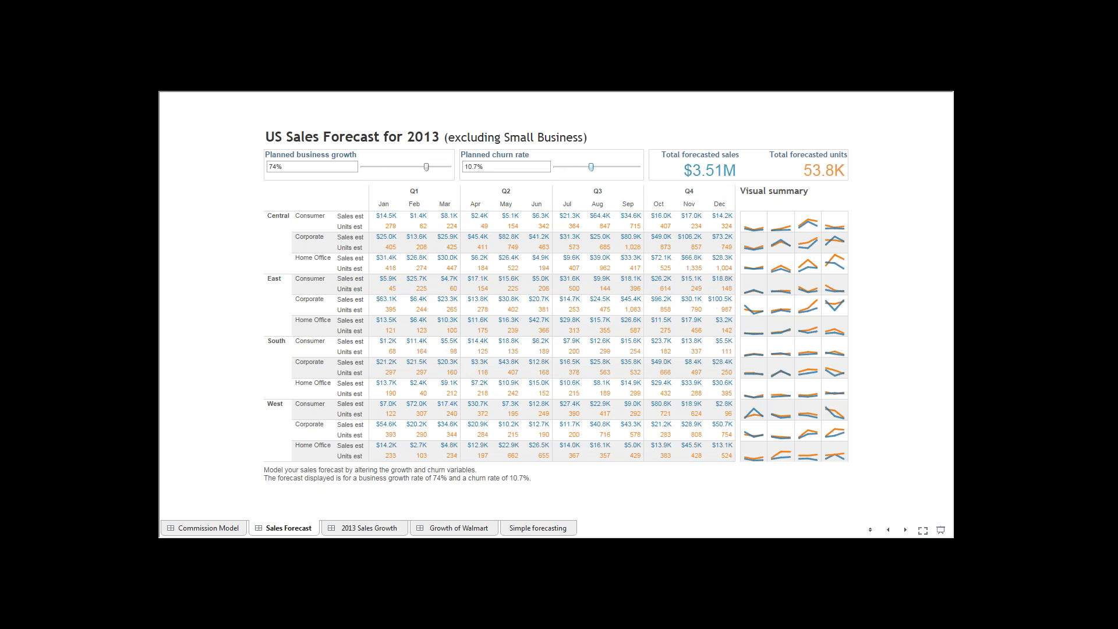
Step: On the 2013 Sales Growth dashboard, filter the map by Office Machines and by Binders and Binder Accessories
click(388, 528)
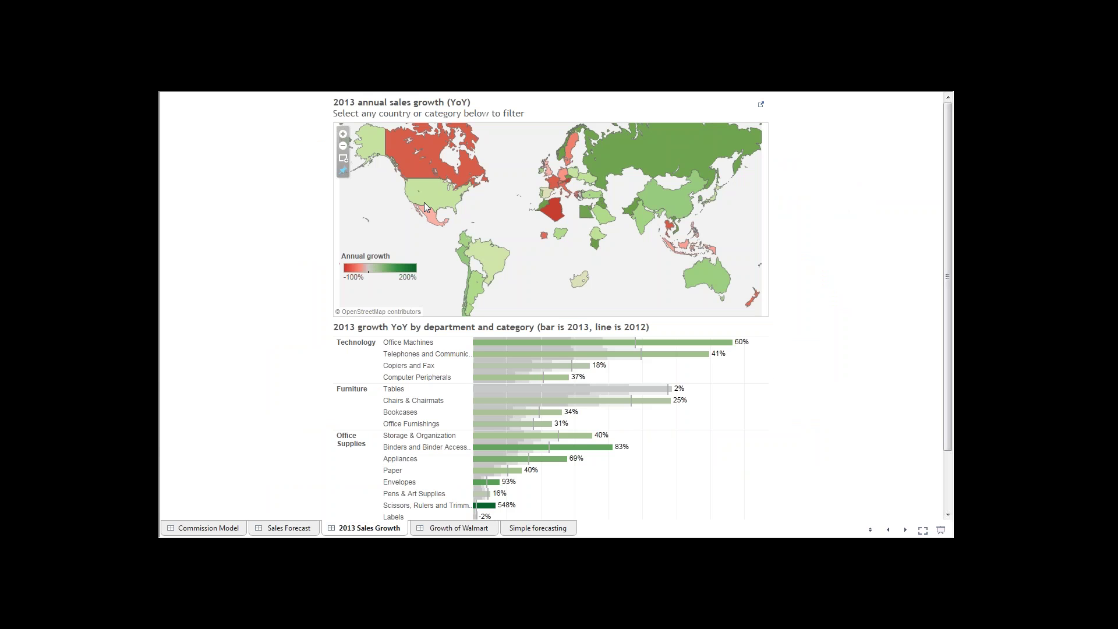
mouse_move(425, 204)
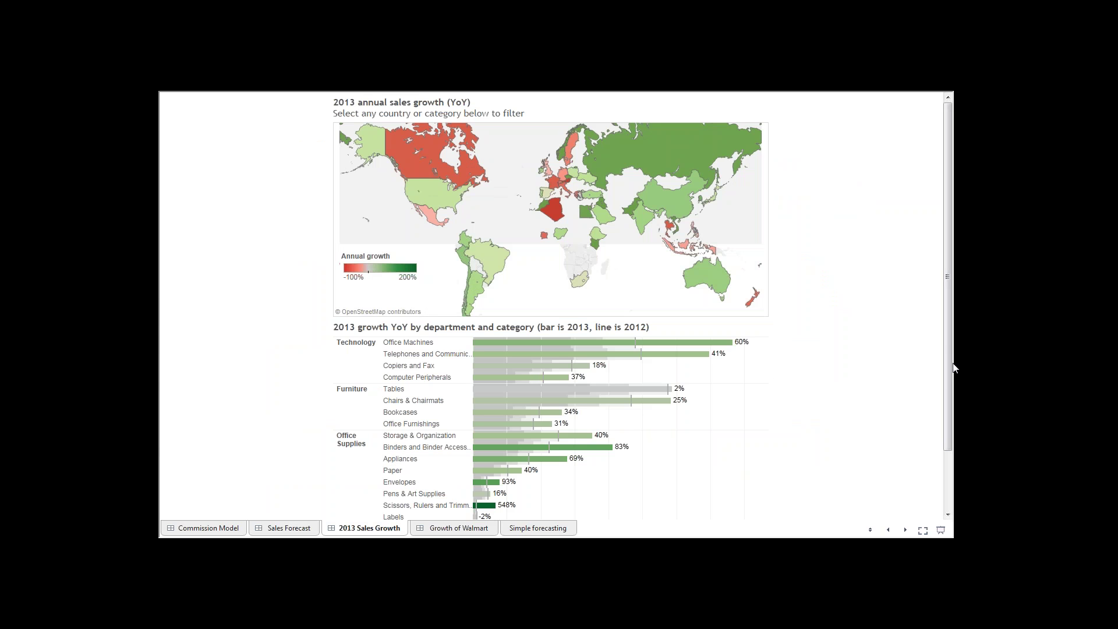
mouse_move(715, 348)
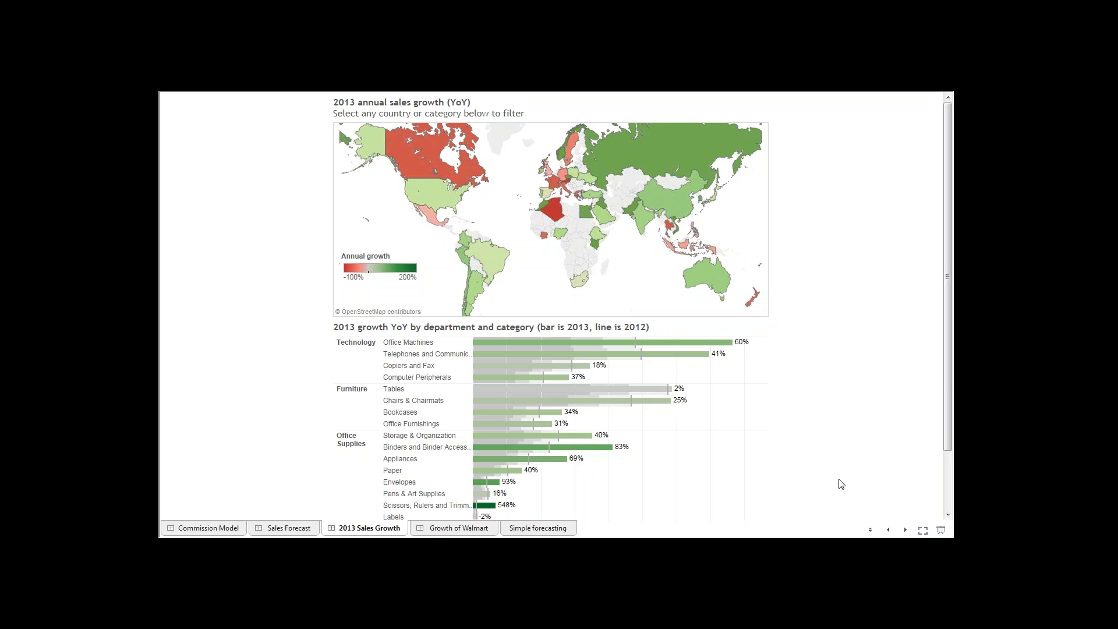
mouse_move(584, 344)
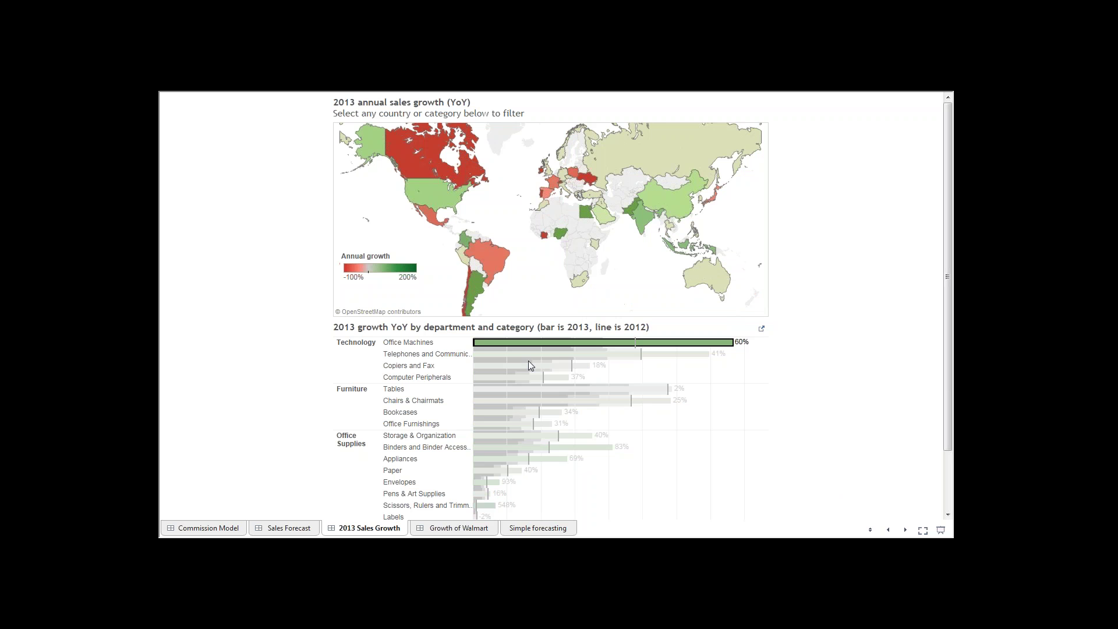
click(499, 388)
click(498, 394)
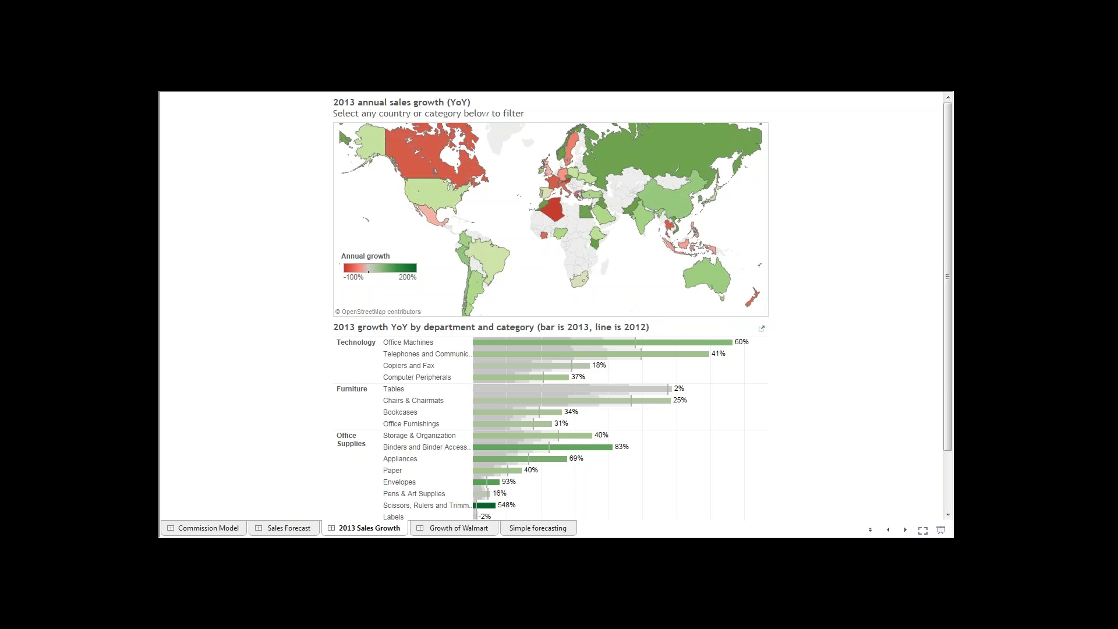
click(499, 447)
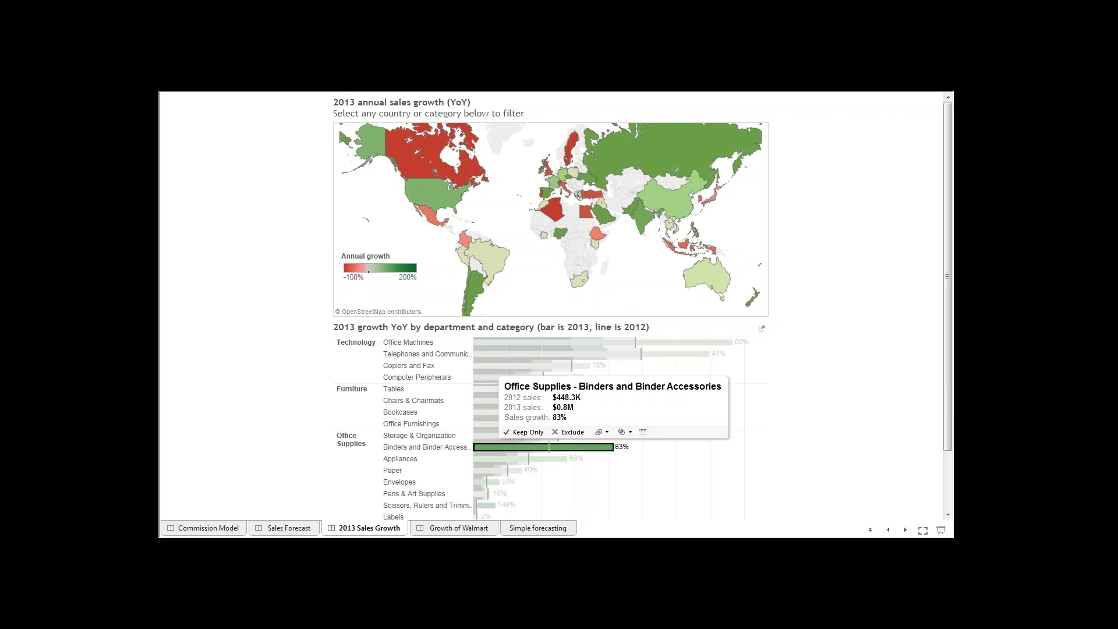
Step: Go past the Growth of Walmart dashboard and examine the actual and estimated sales on the Simple forecasting sheet
click(440, 532)
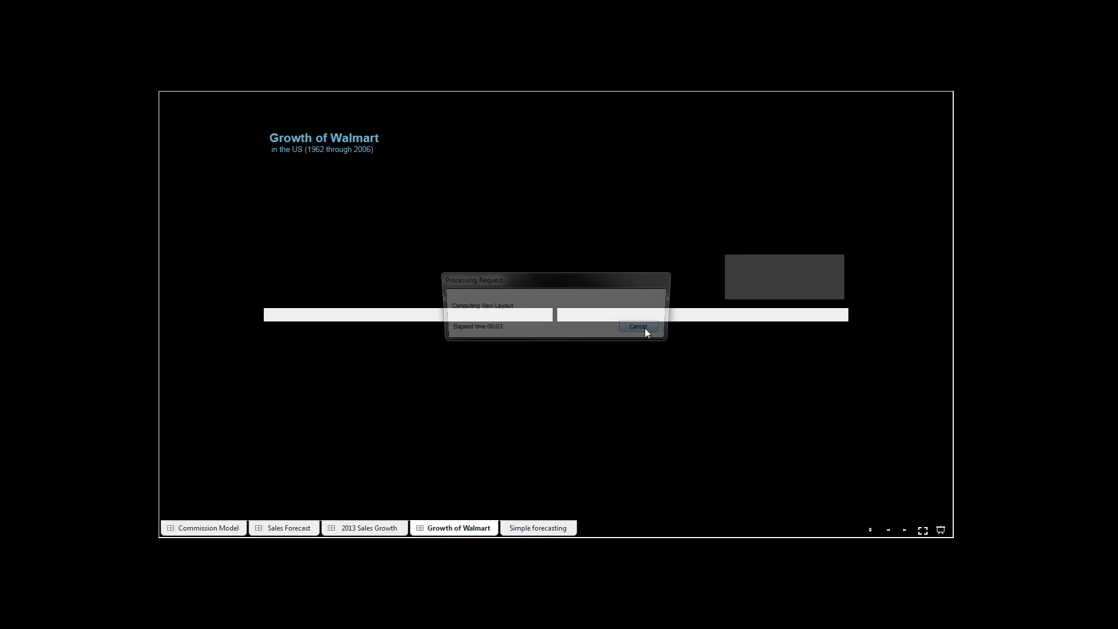
click(643, 328)
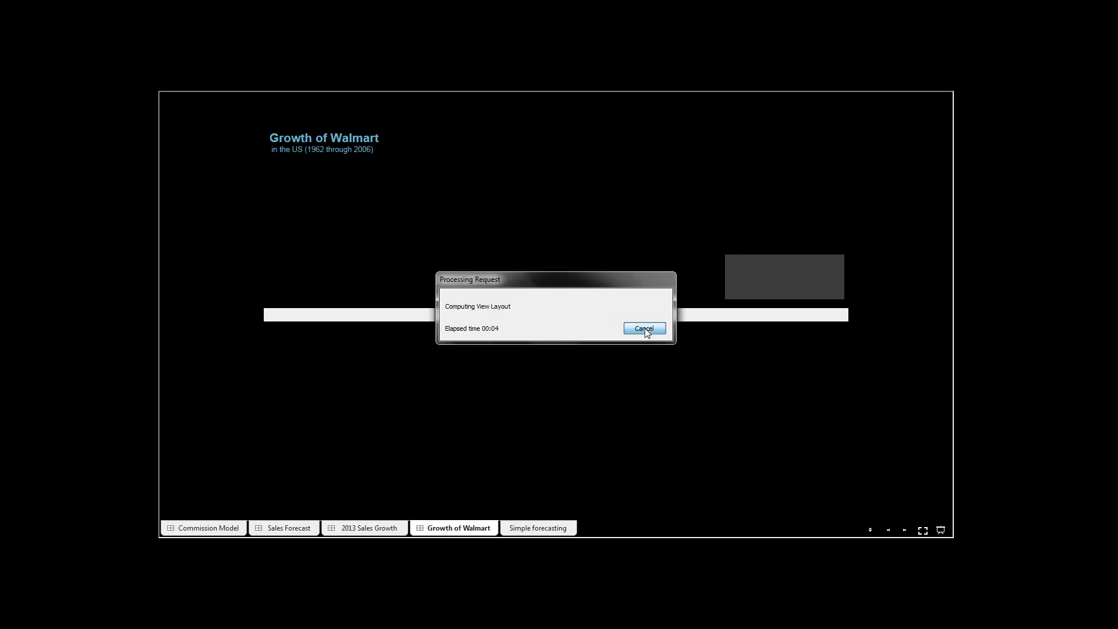
click(544, 527)
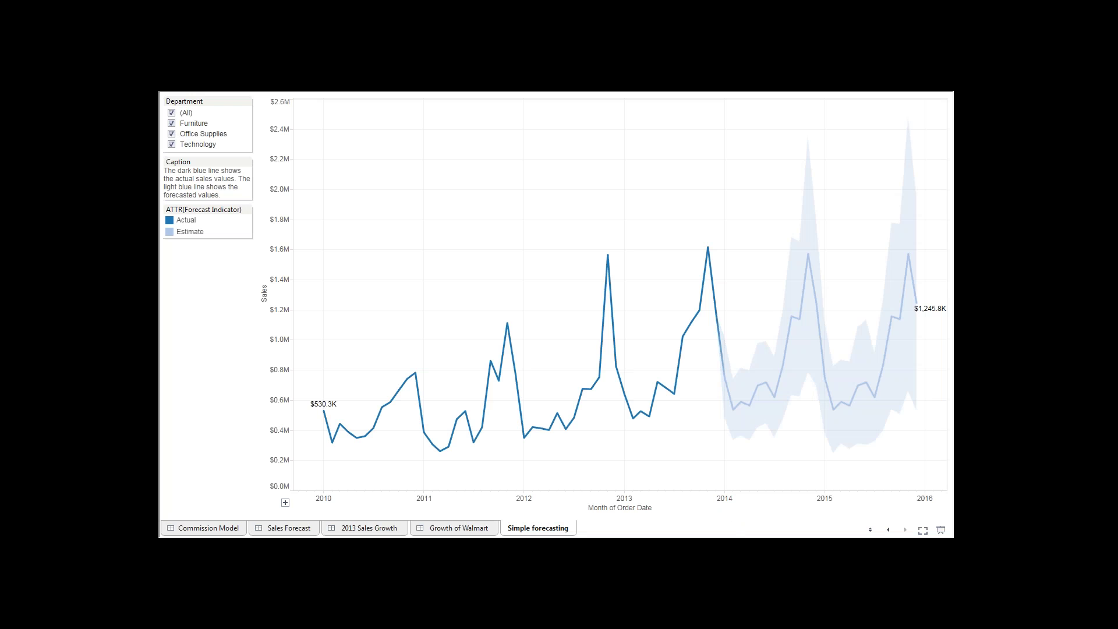
click(716, 496)
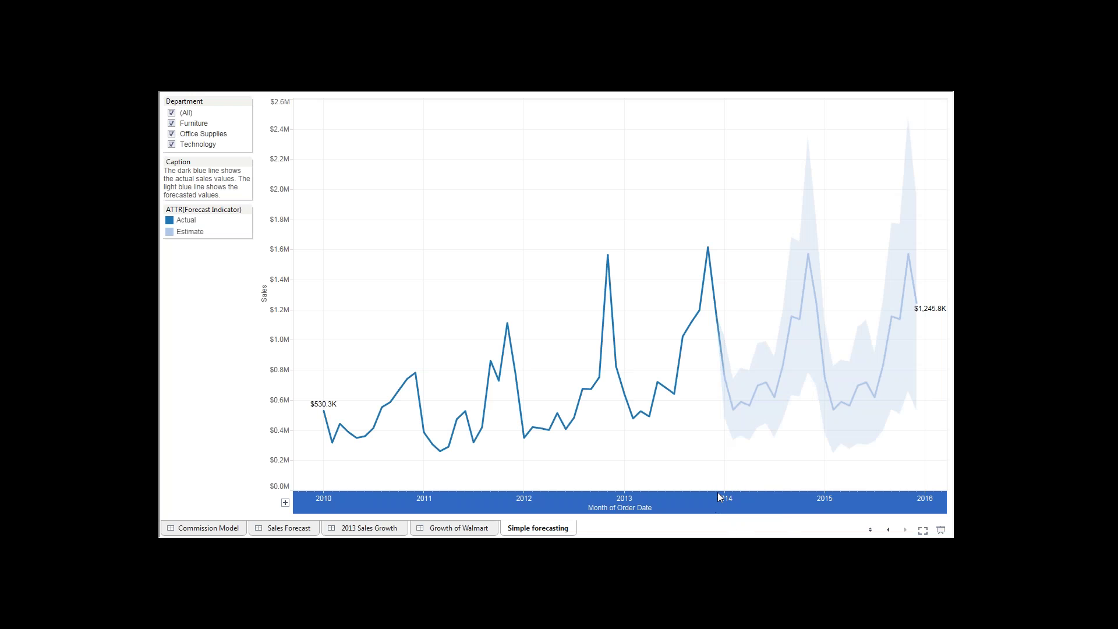
click(717, 494)
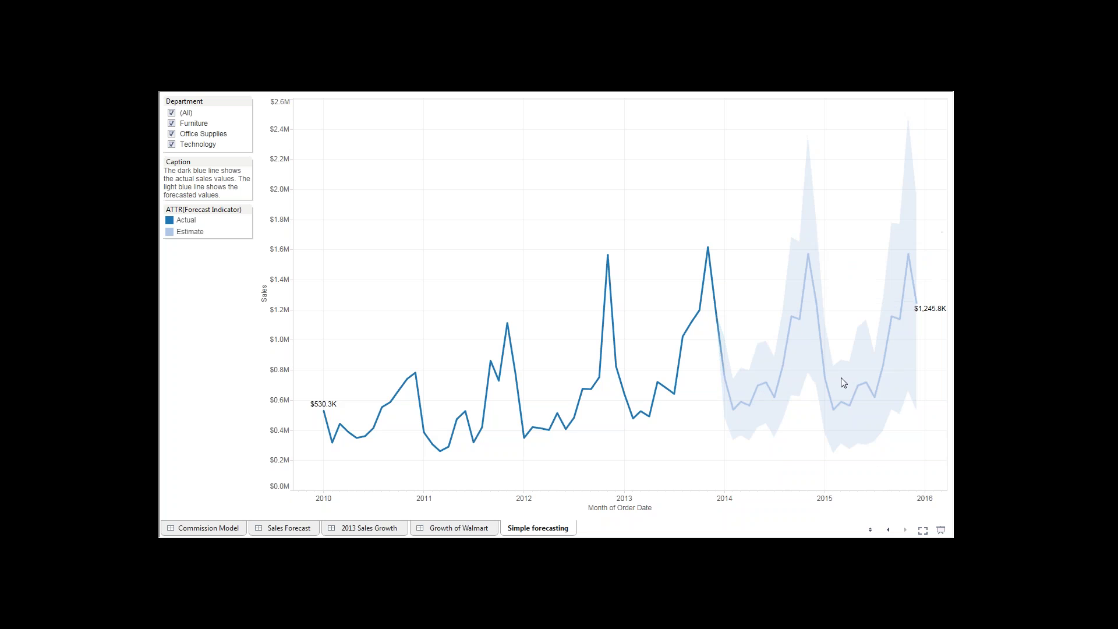
mouse_move(837, 404)
mouse_move(780, 399)
Step: Leave presentation mode and open the Finance sample workbook in a maximized window
key(Escape)
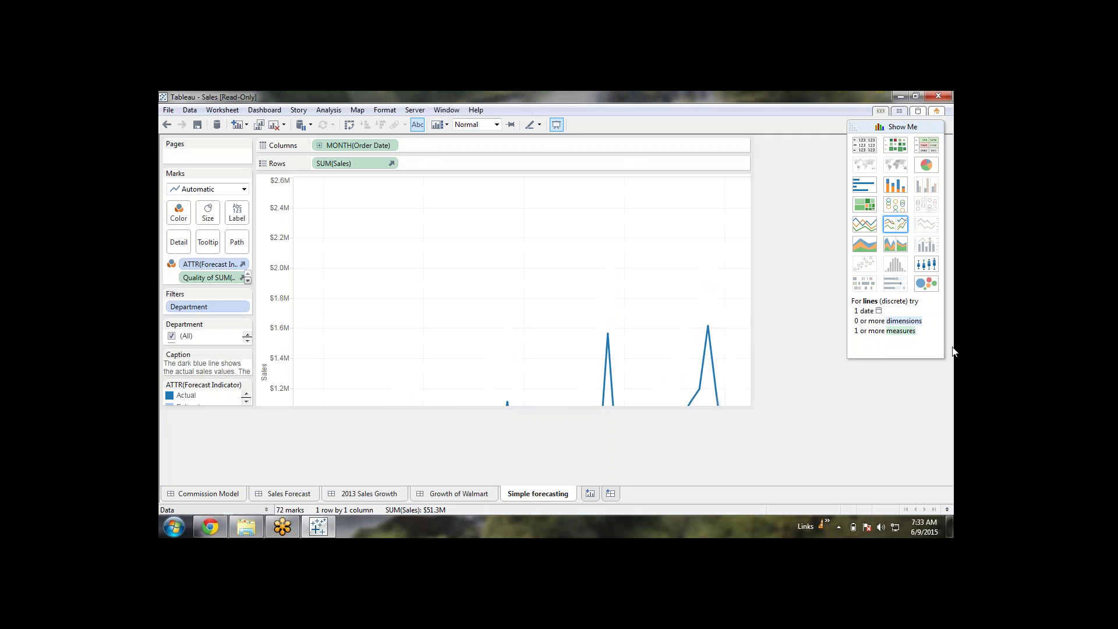
click(937, 112)
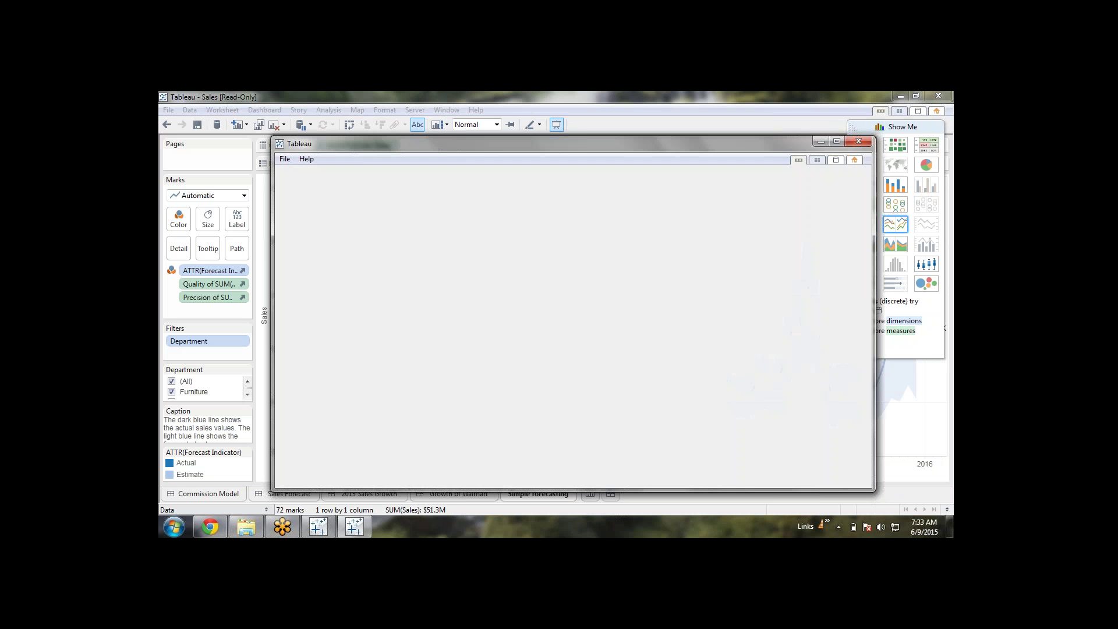
click(833, 145)
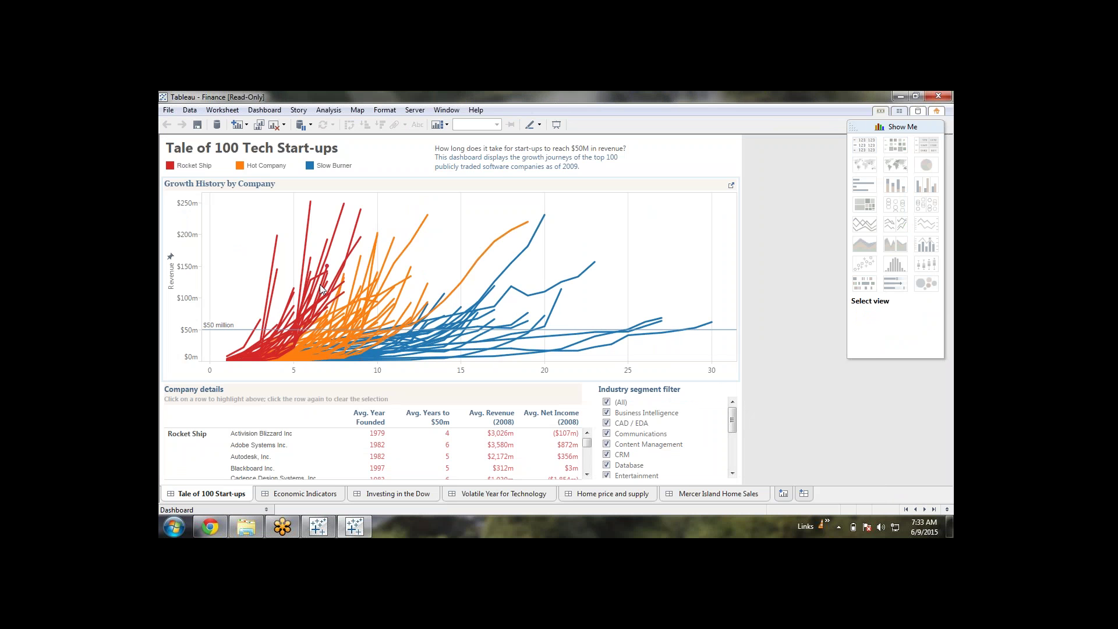
Step: Examine the company growth lines on the Tale of 100 Start-ups dashboard and open the Economic Indicators dashboard
mouse_move(321, 289)
mouse_move(654, 342)
mouse_move(615, 342)
mouse_move(254, 333)
click(296, 496)
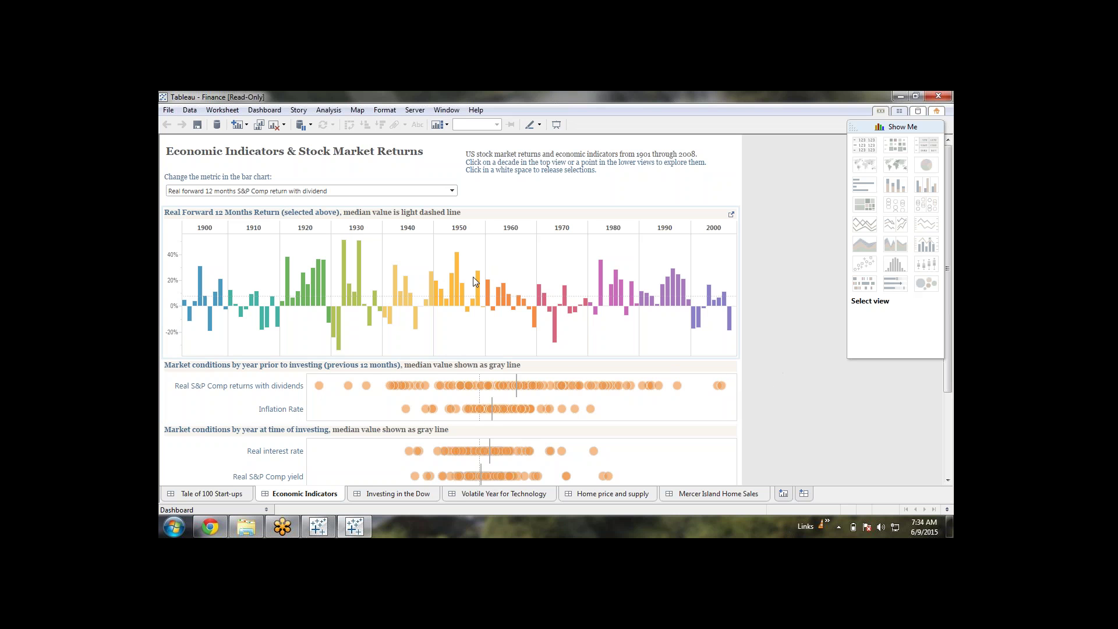
Step: View the Investing in the Dow, Volatile Year for Technology and Home price and supply dashboards, and close the Finance workbook
click(395, 494)
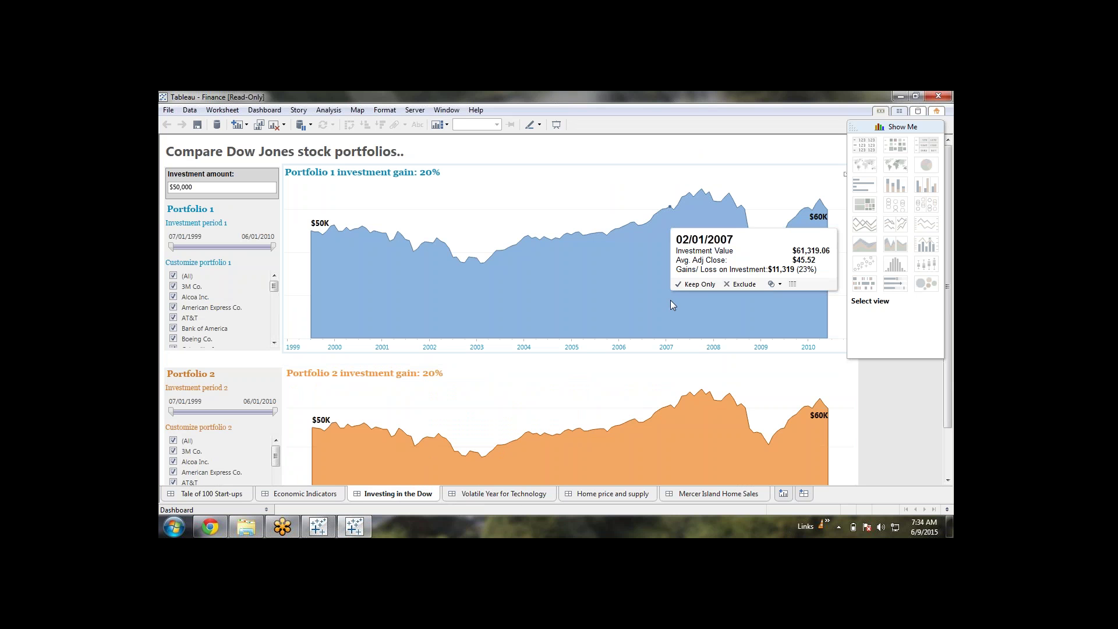
click(478, 494)
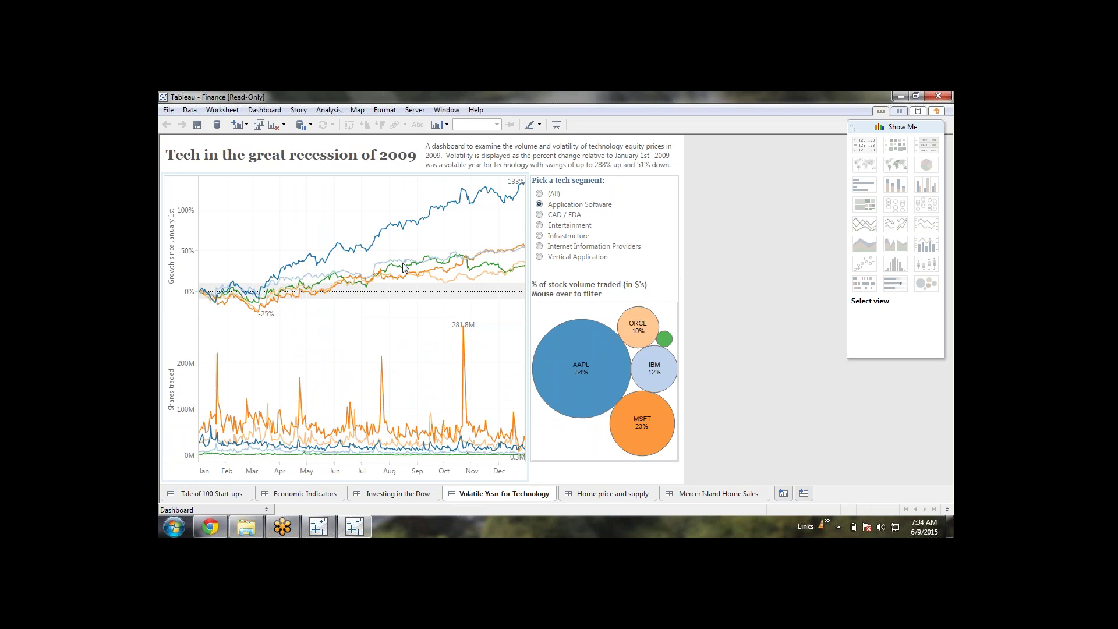
click(631, 498)
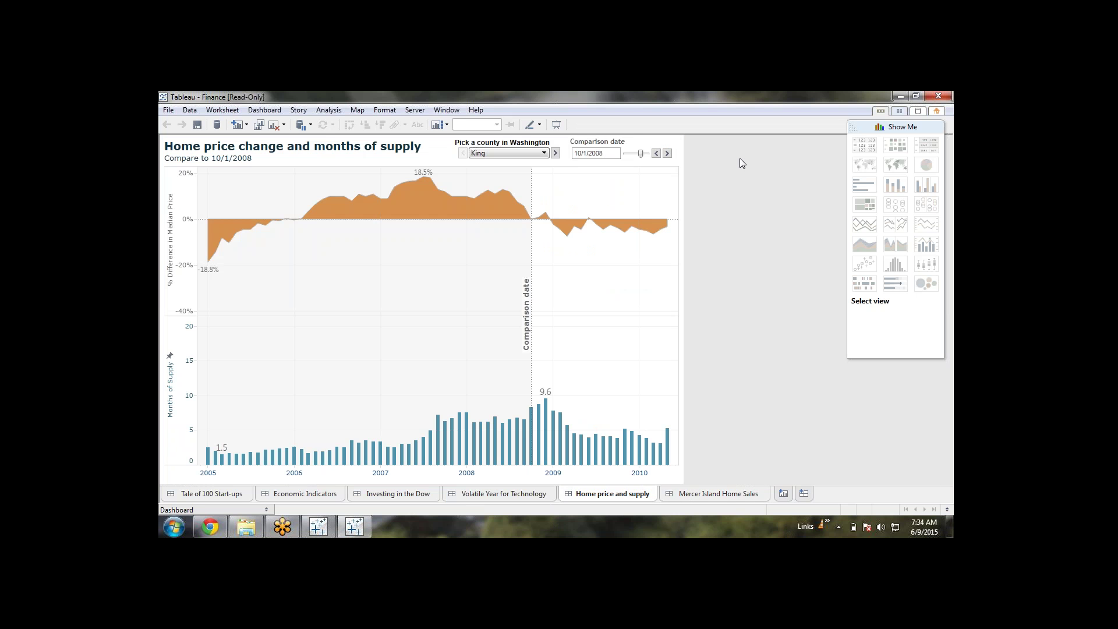
click(937, 96)
click(938, 111)
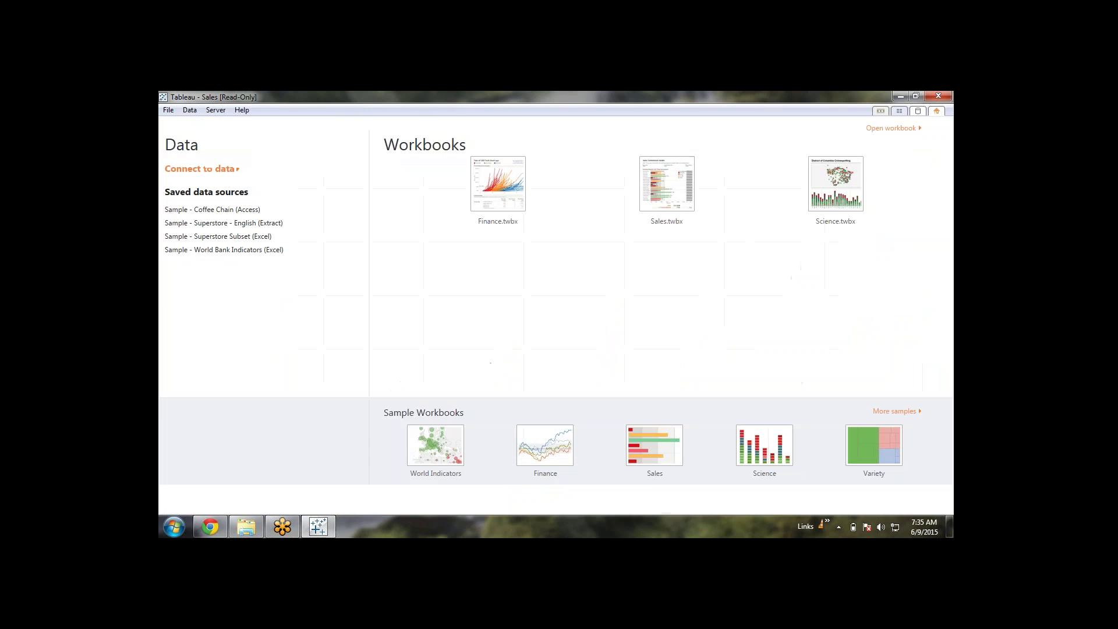
Step: Switch to Windows Explorer and look through the Tableau folder and its Sample Datas subfolder
click(246, 526)
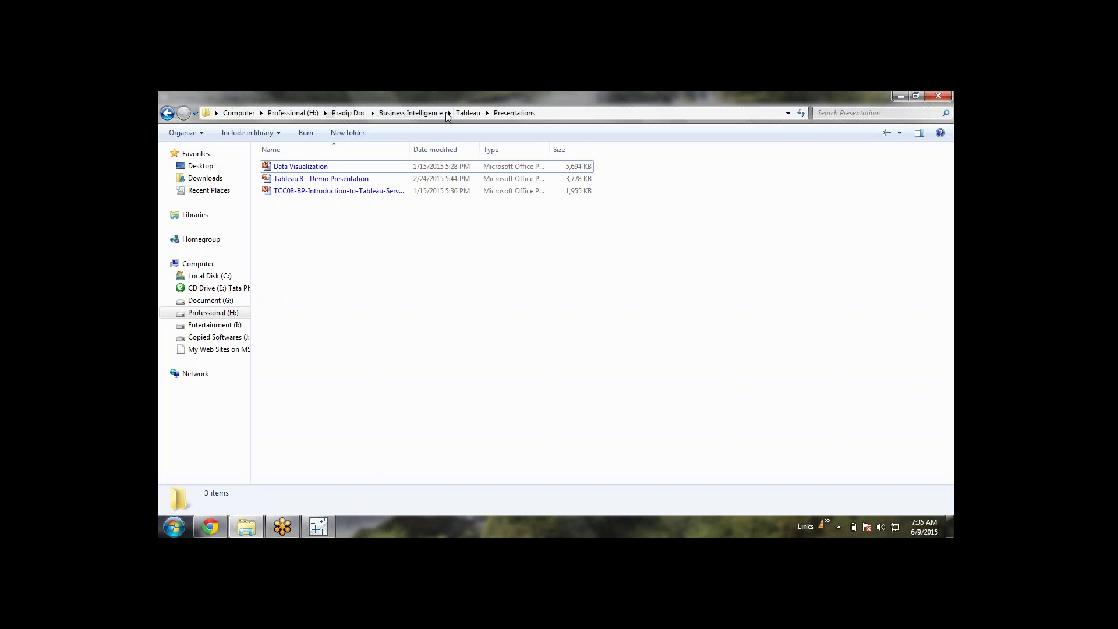
click(467, 112)
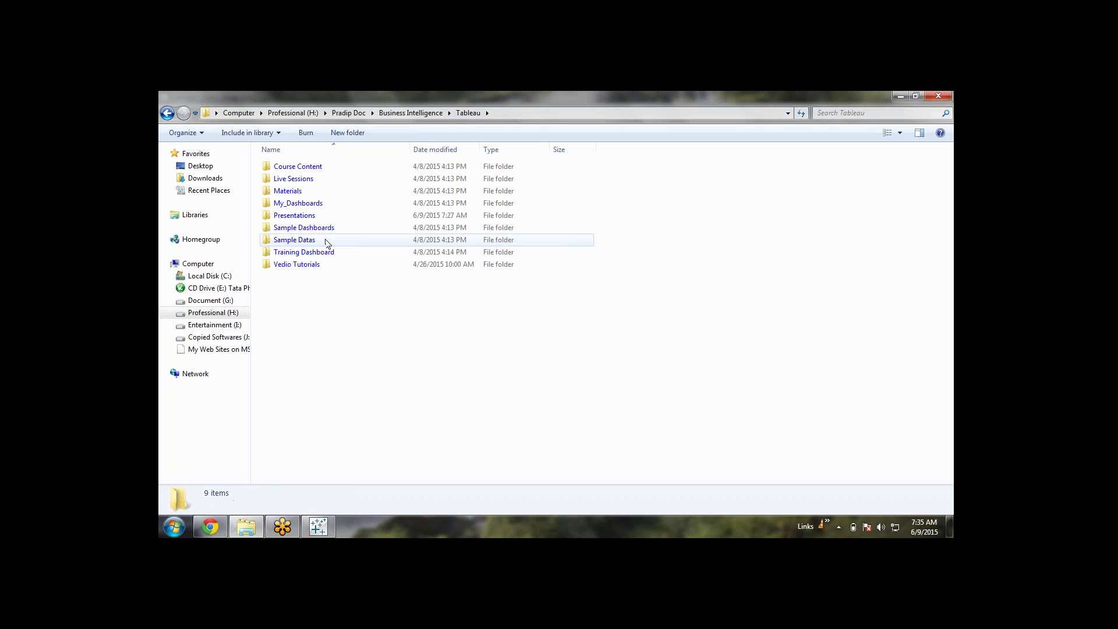
double_click(294, 240)
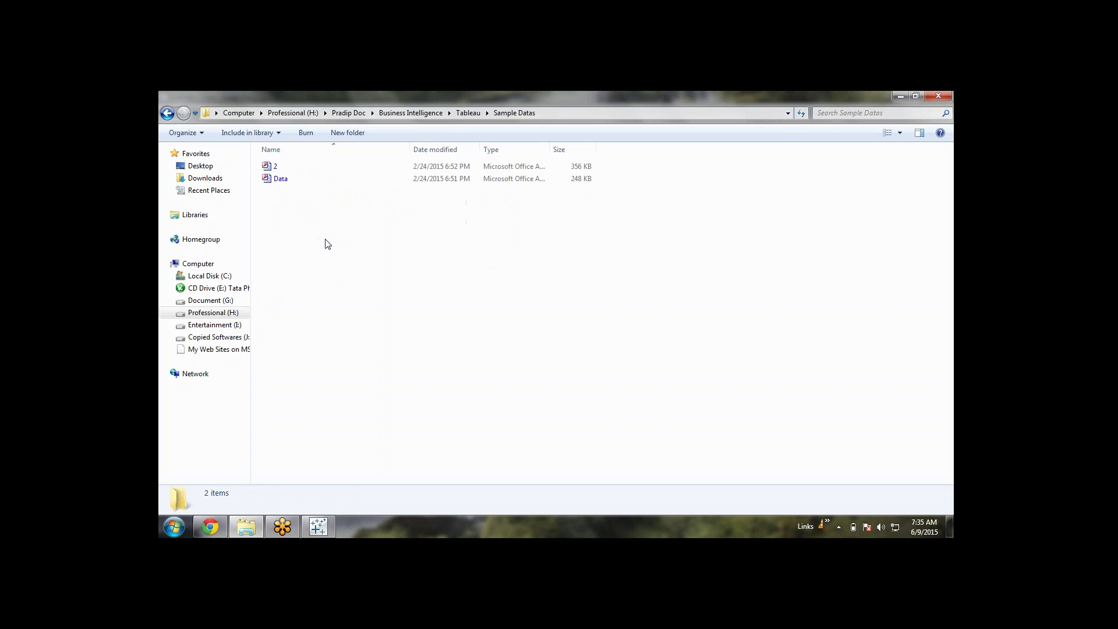
click(467, 113)
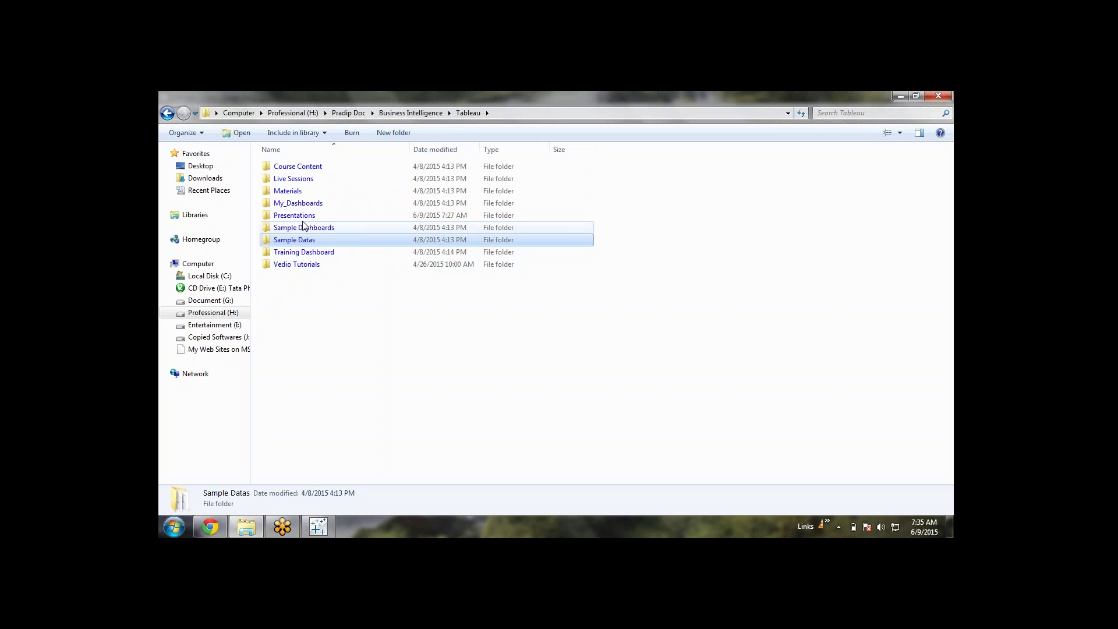
click(312, 416)
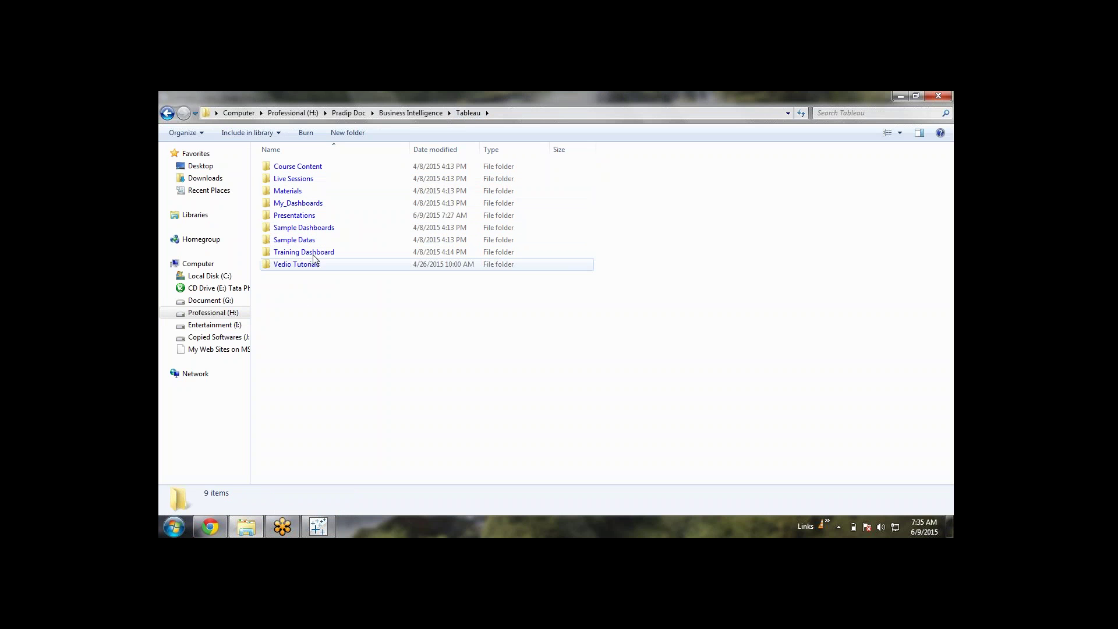
Step: Return to Tableau, review the available data connection types and start a Microsoft Access connection
click(318, 526)
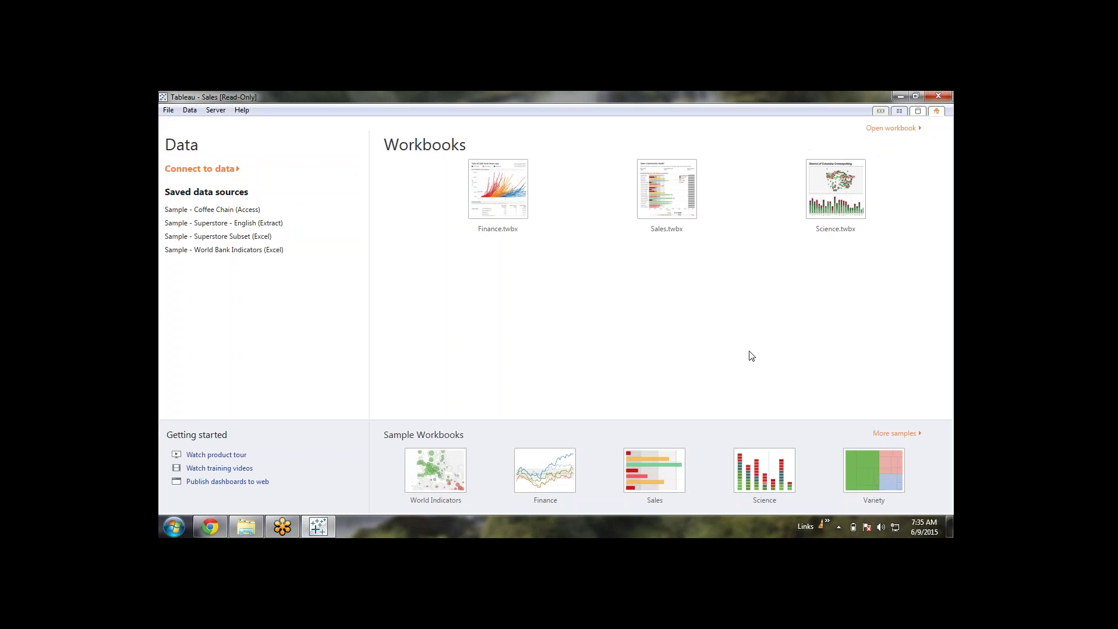
click(202, 172)
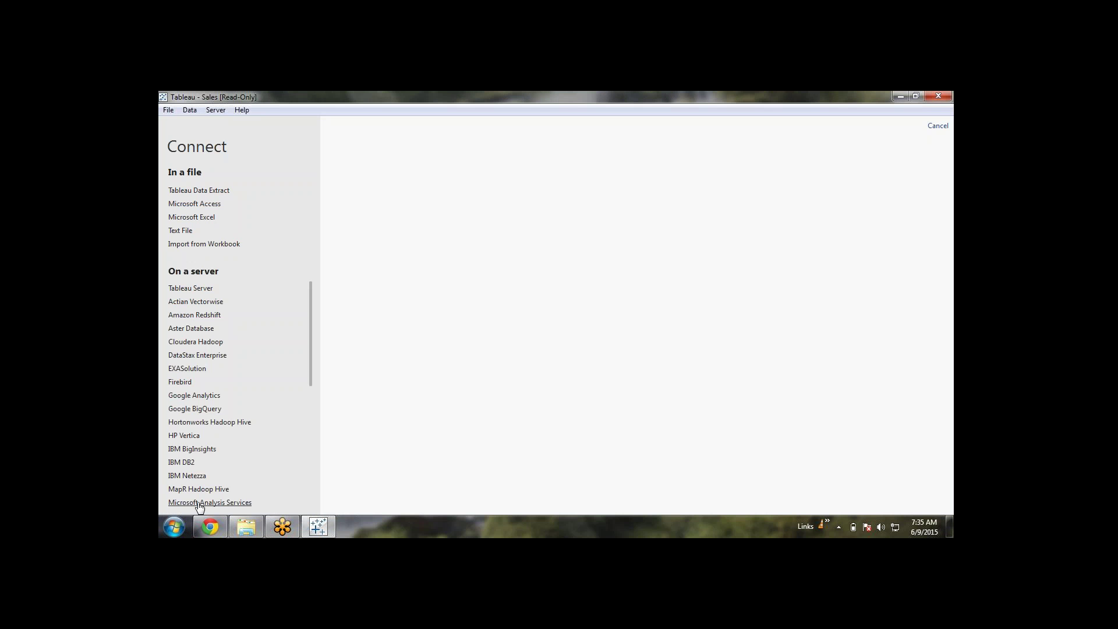
scroll(186, 499, down, 5)
scroll(183, 421, up, 3)
scroll(183, 422, up, 2)
click(208, 205)
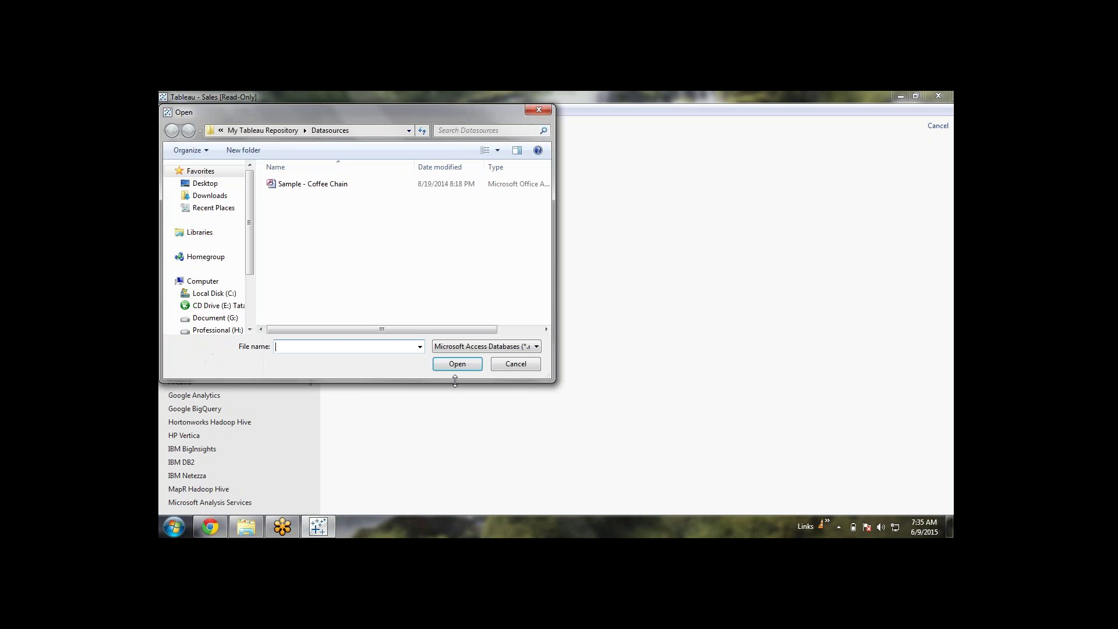
Step: Copy the Sample Datas folder path from Windows Explorer and go to that folder in Tableau's file selection dialog
click(247, 526)
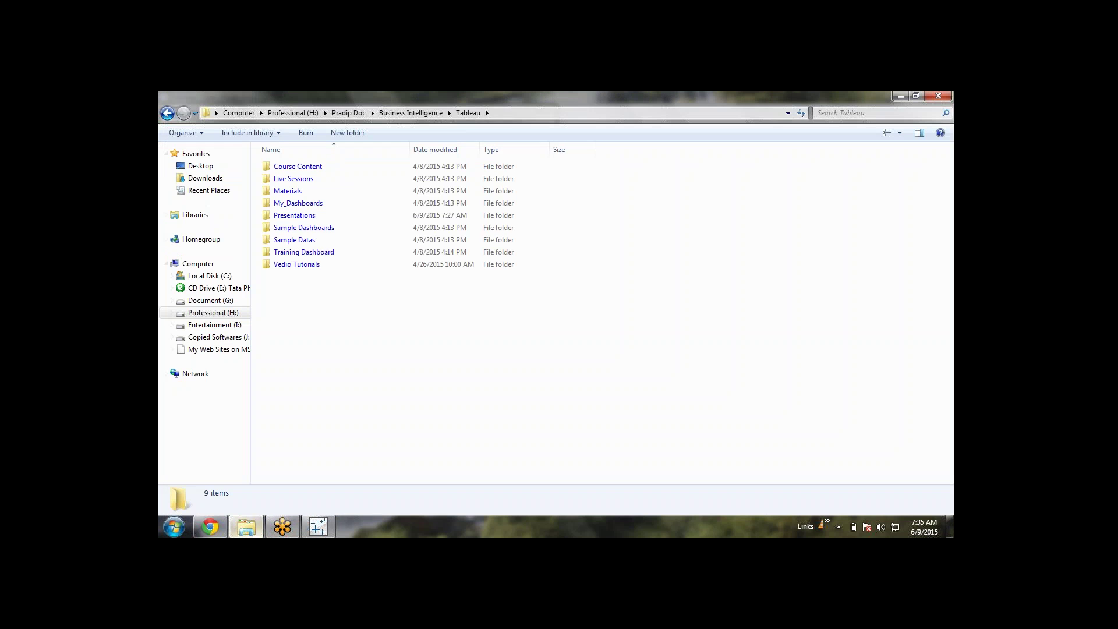
double_click(302, 239)
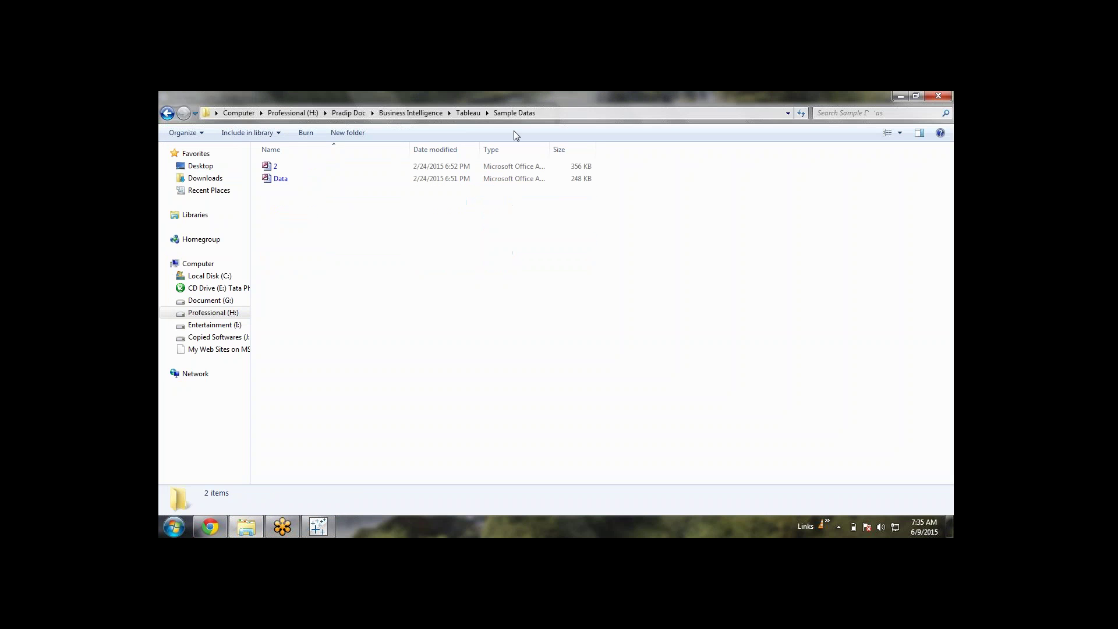
click(567, 117)
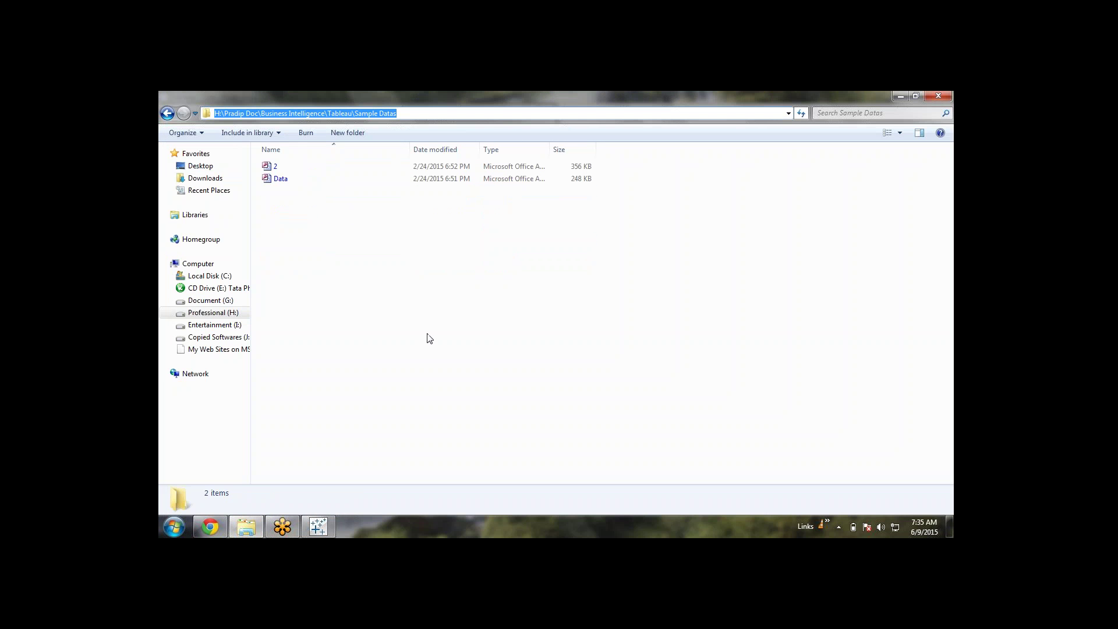
key(ctrl+c)
click(318, 526)
key(ctrl+v)
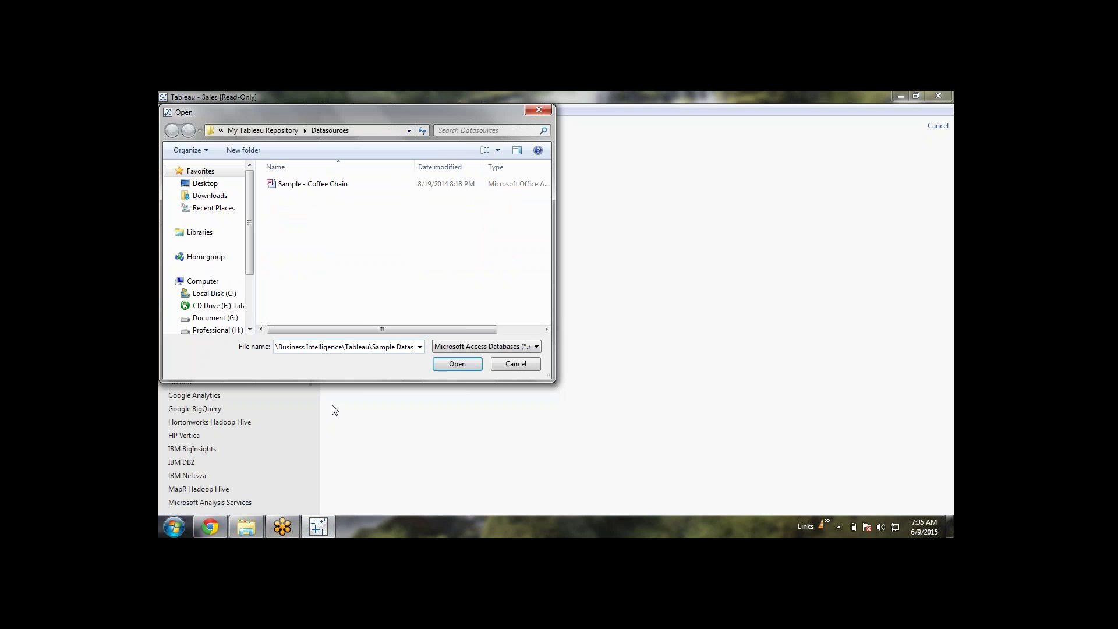
key(Return)
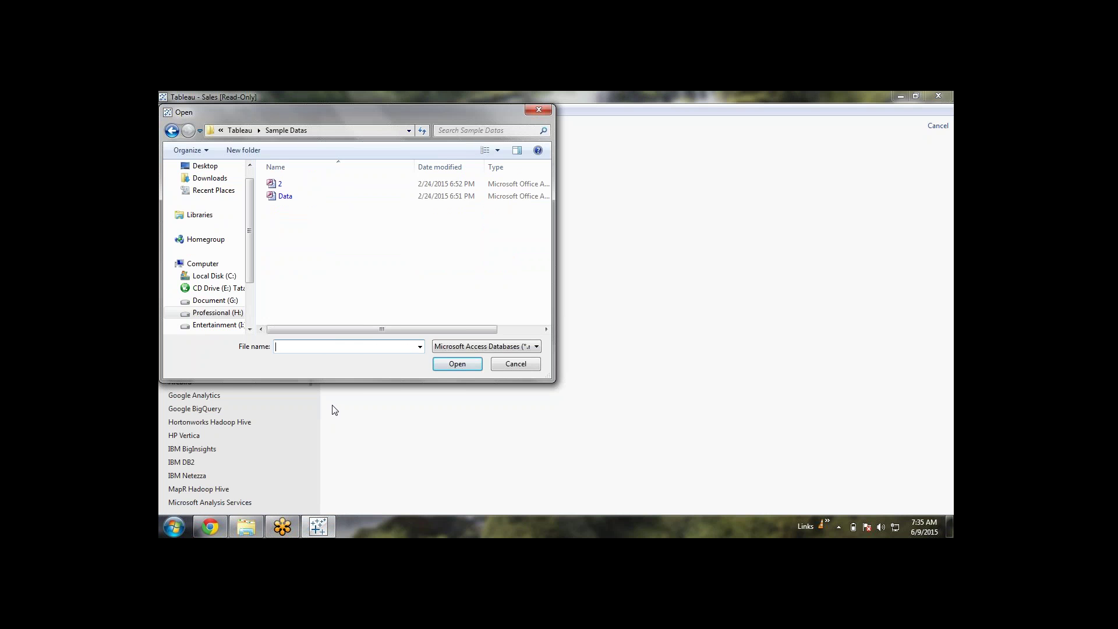
Step: Connect to the Data Access database and examine the rows of its DATA table
double_click(285, 197)
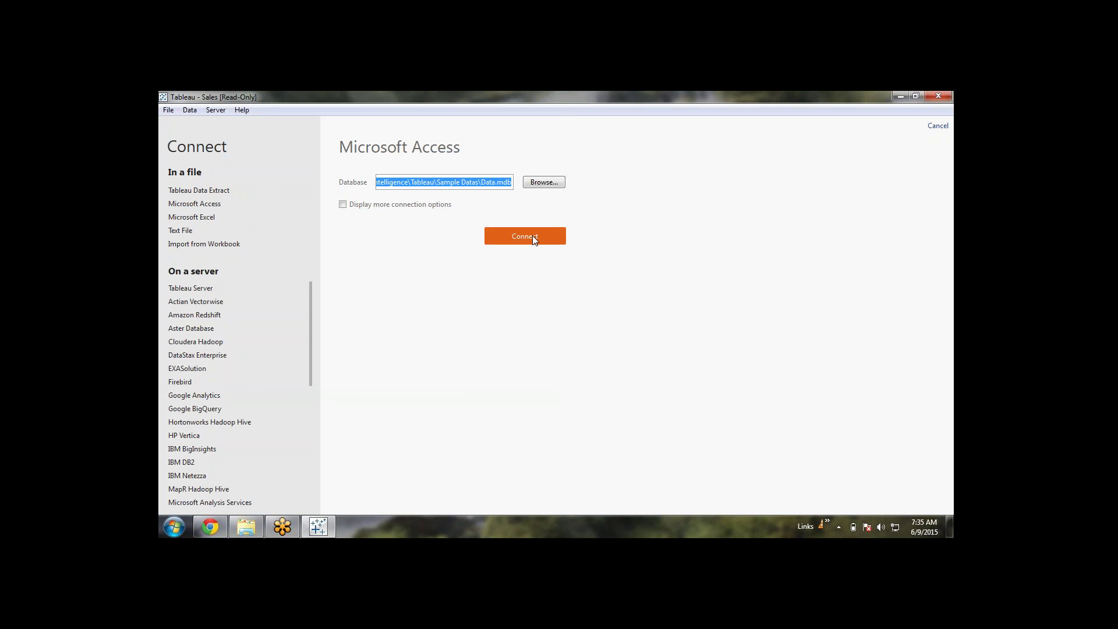
click(539, 243)
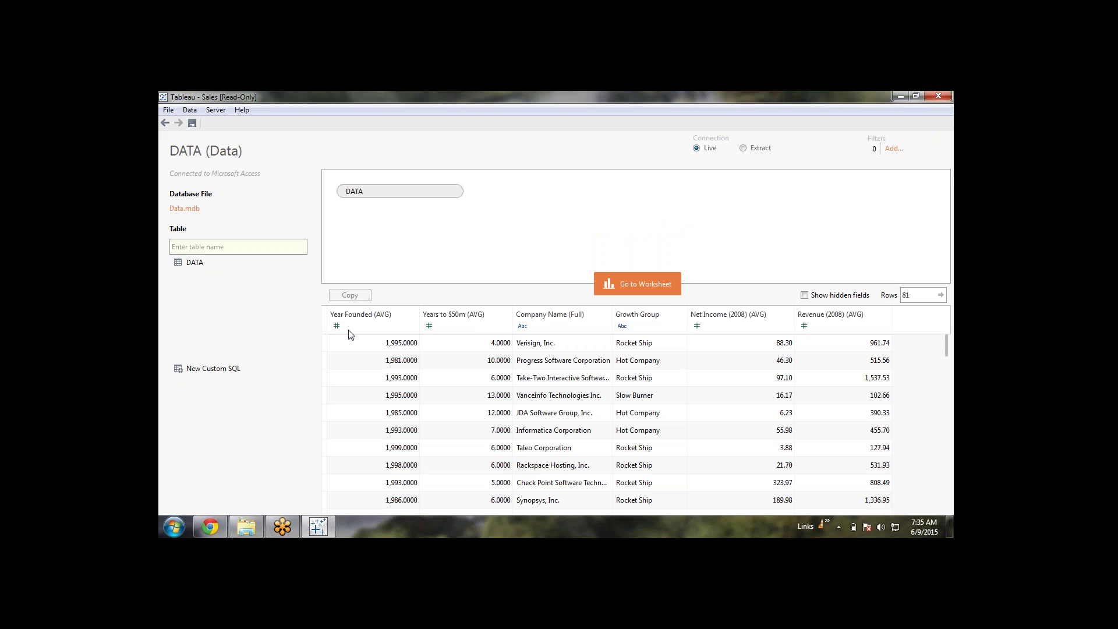
scroll(463, 435, down, 10)
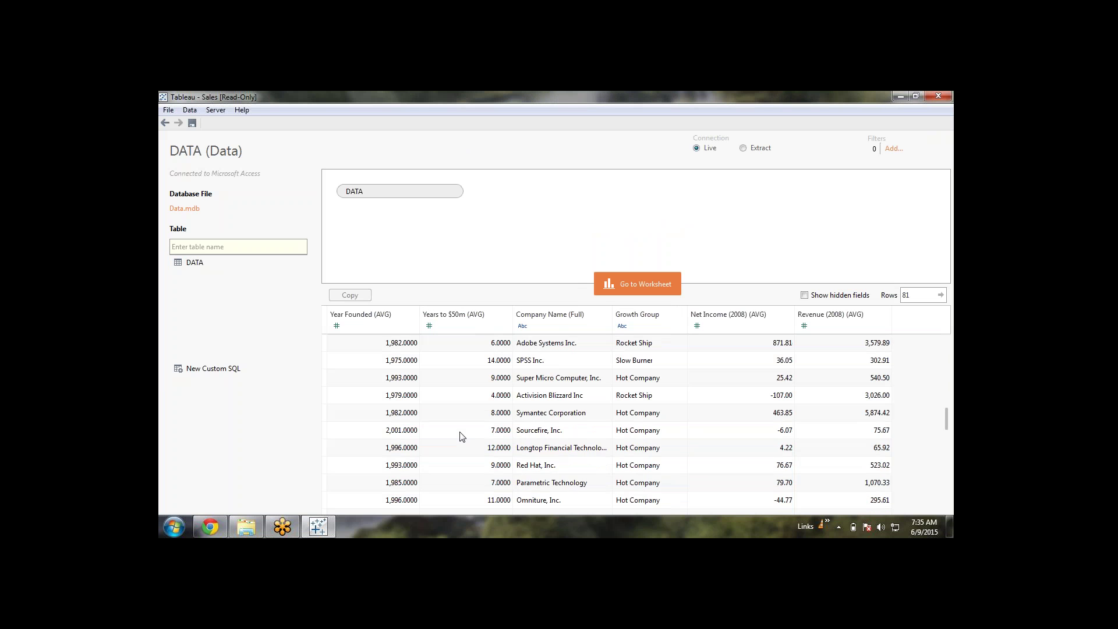
scroll(461, 437, up, 10)
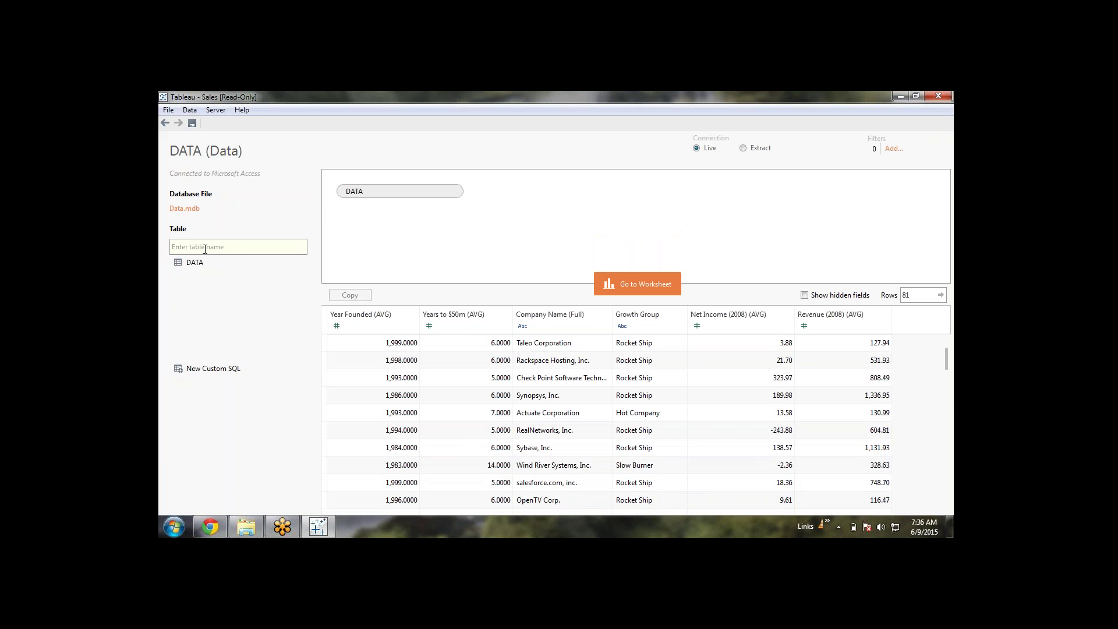
Step: Review the Data.mdb connection settings, reconnect, and check the database files in the Sample Datas folder in Windows Explorer
click(182, 209)
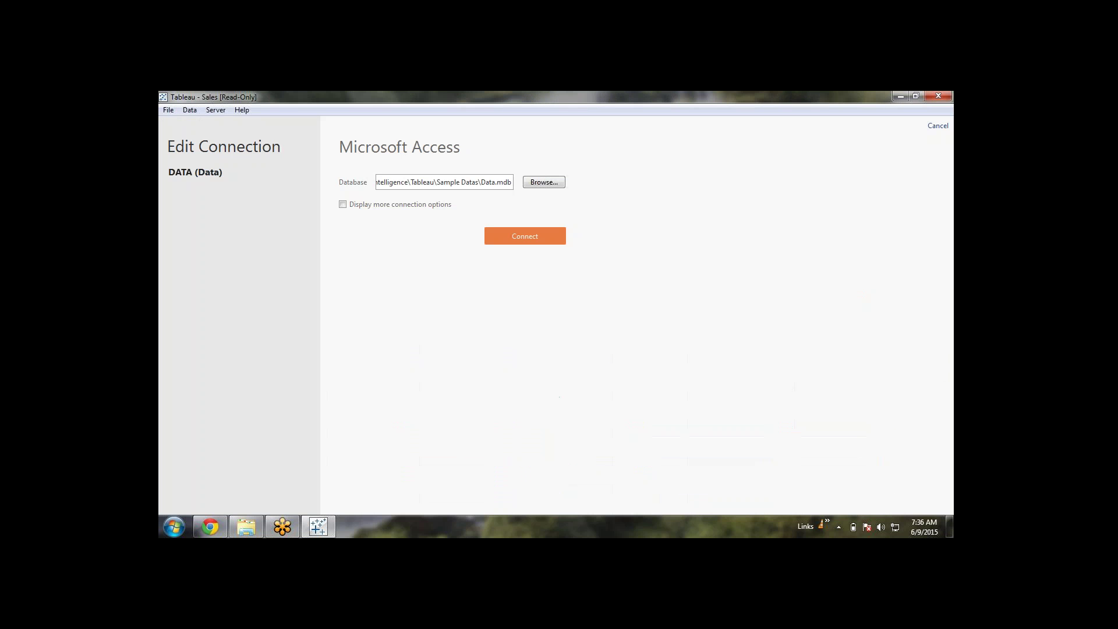
click(540, 239)
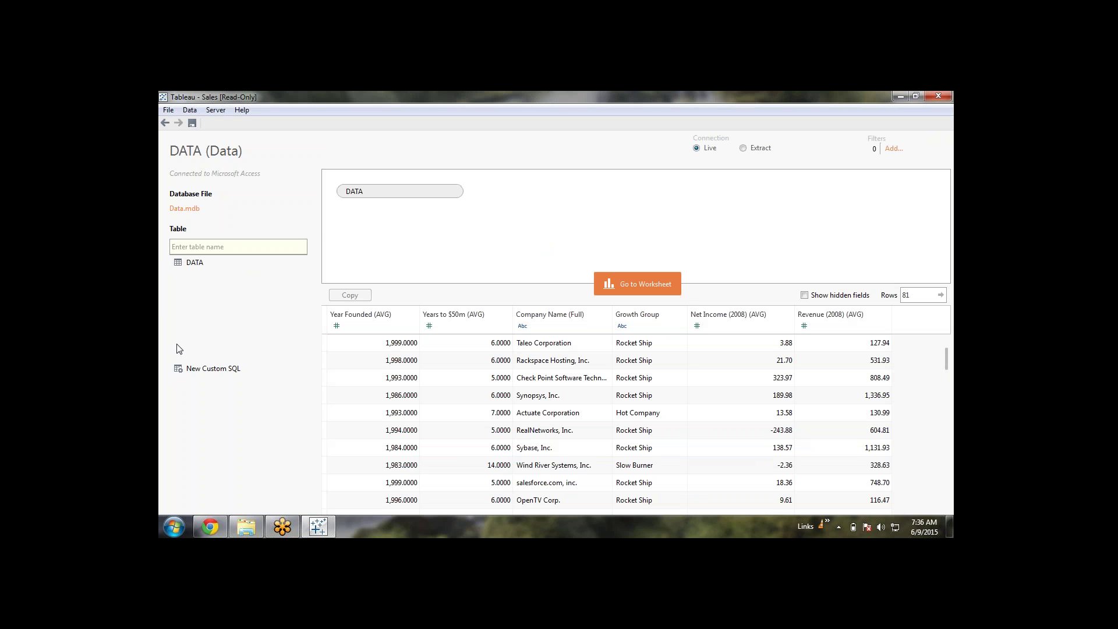
click(249, 528)
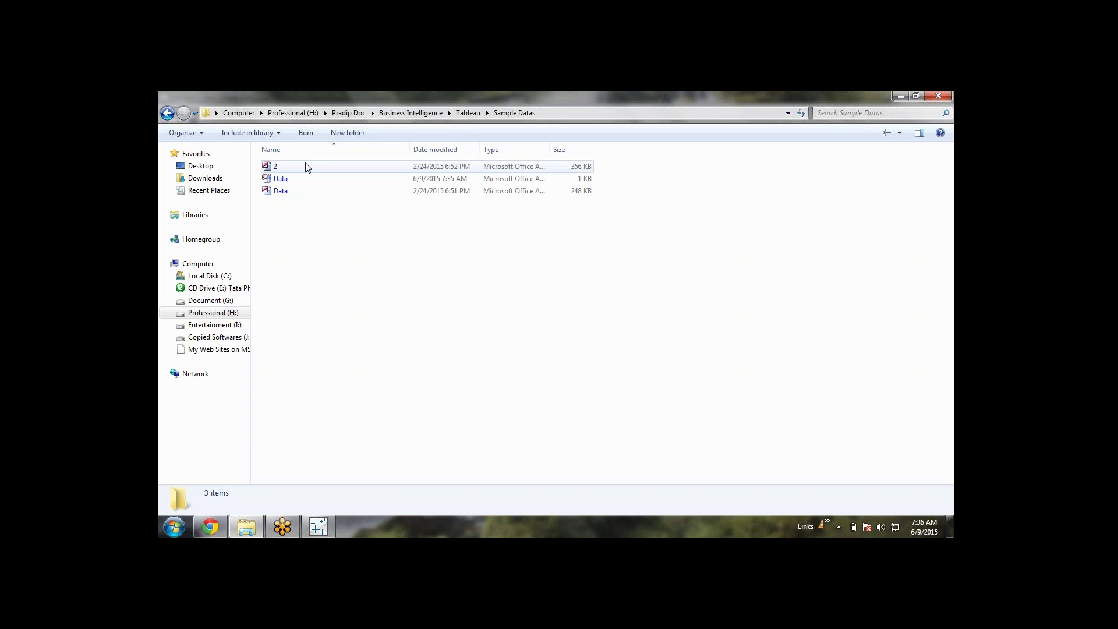
click(318, 527)
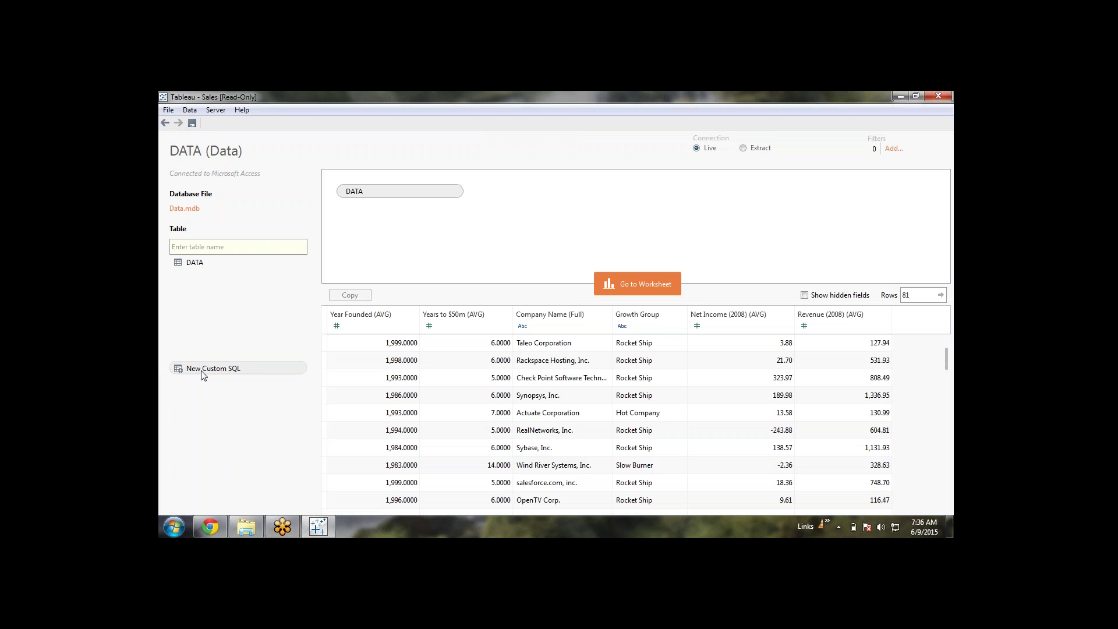
Step: Go back to the connection list and connect to the Access database 2.mdb in the Sample Datas folder
click(167, 122)
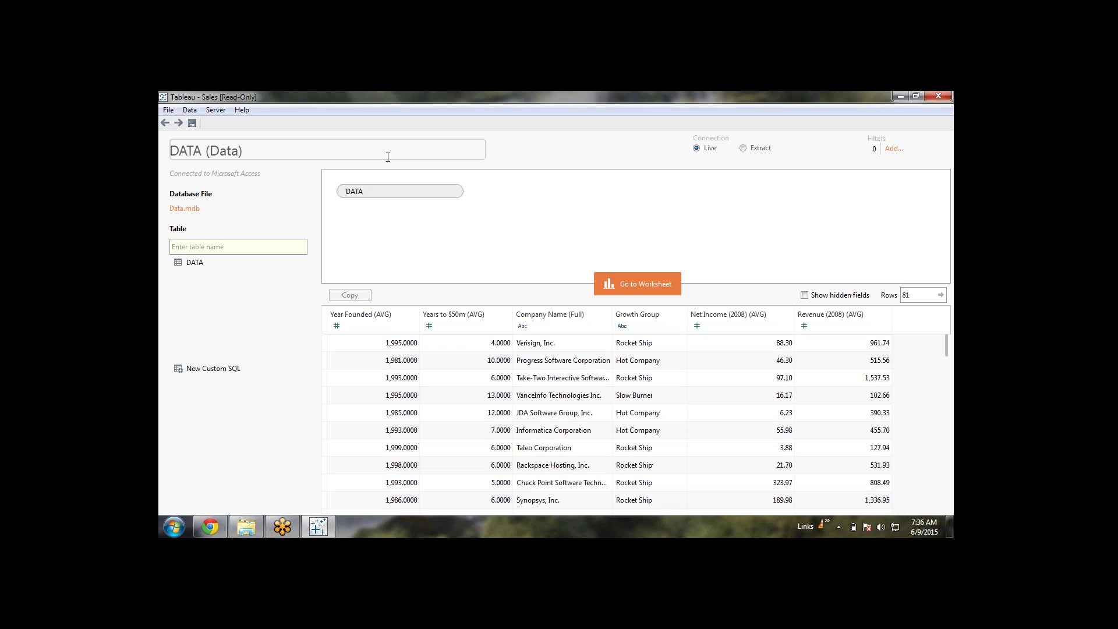
click(166, 124)
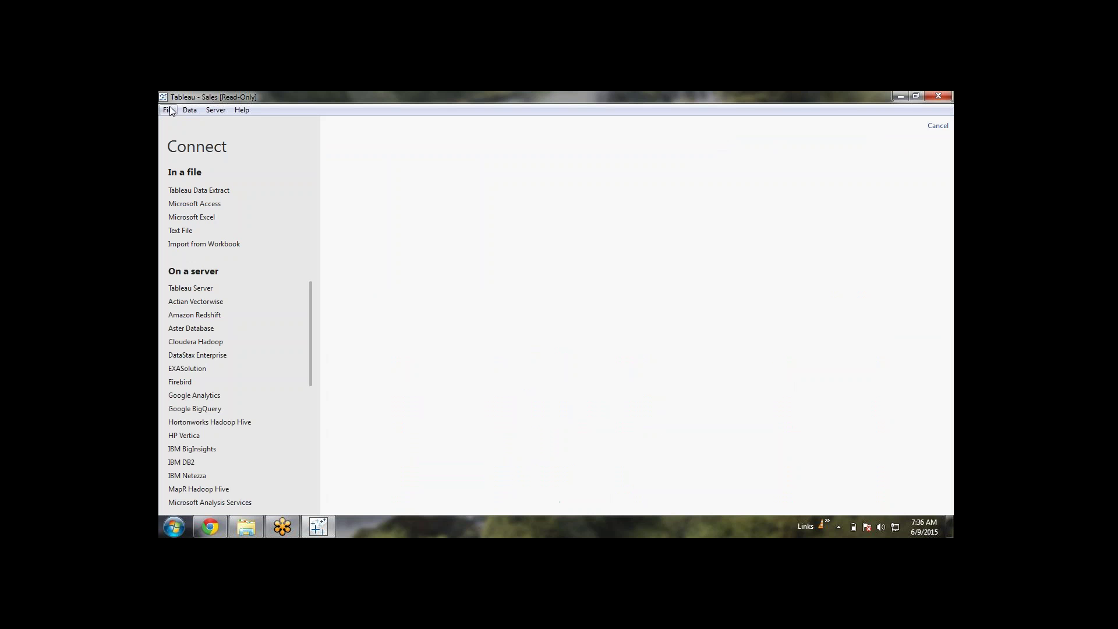
click(194, 203)
double_click(313, 183)
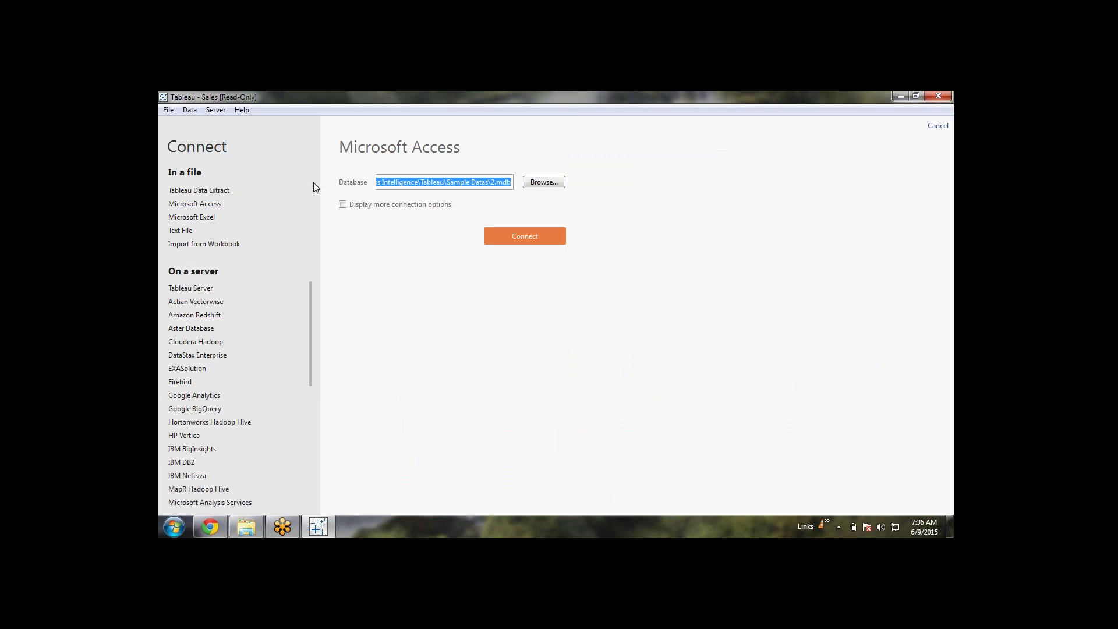
click(532, 233)
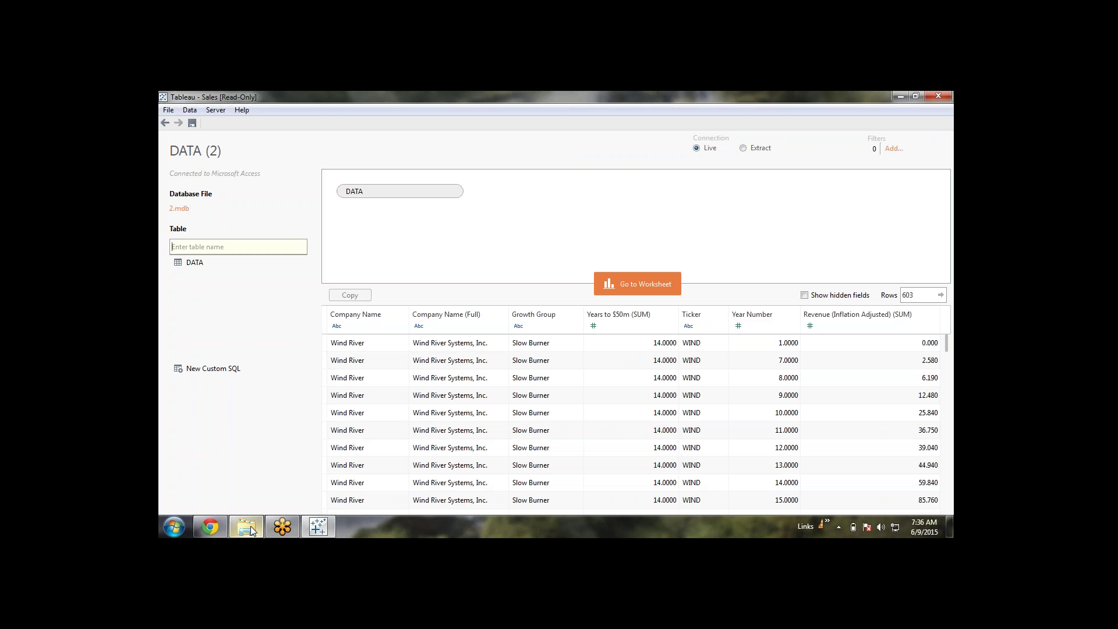
Step: Launch SQL Server Management Studio and switch back to Tableau
click(174, 527)
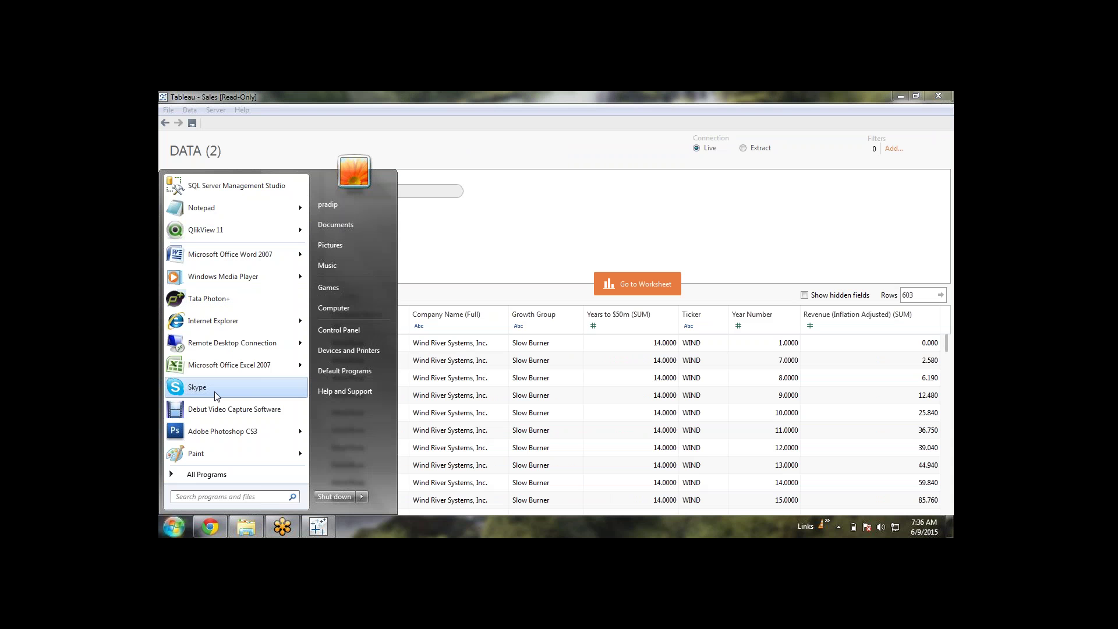
click(214, 188)
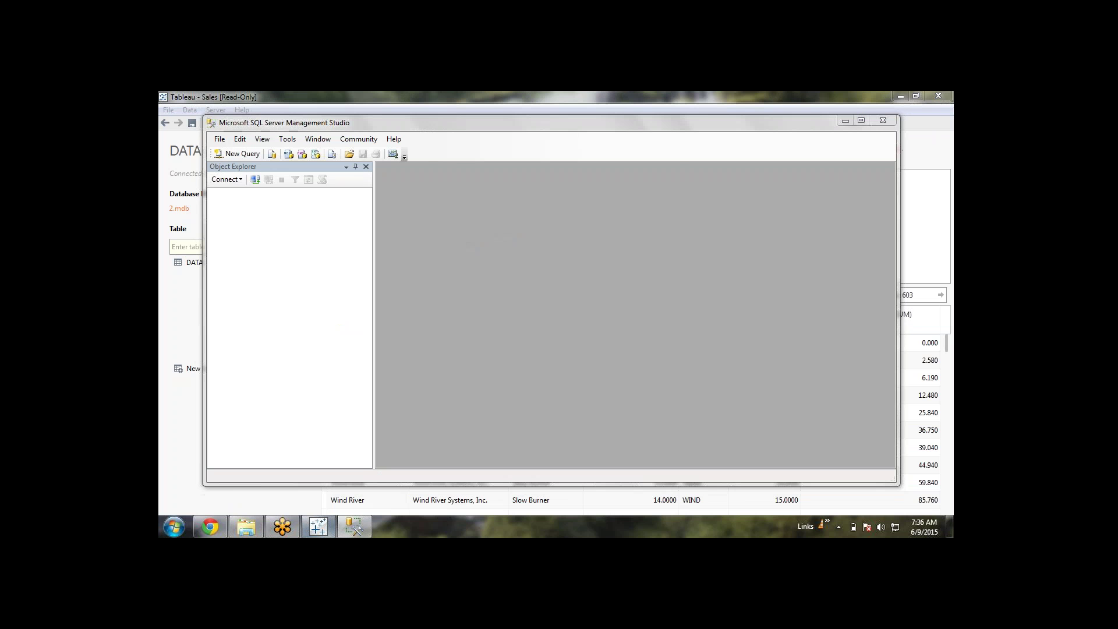
click(318, 526)
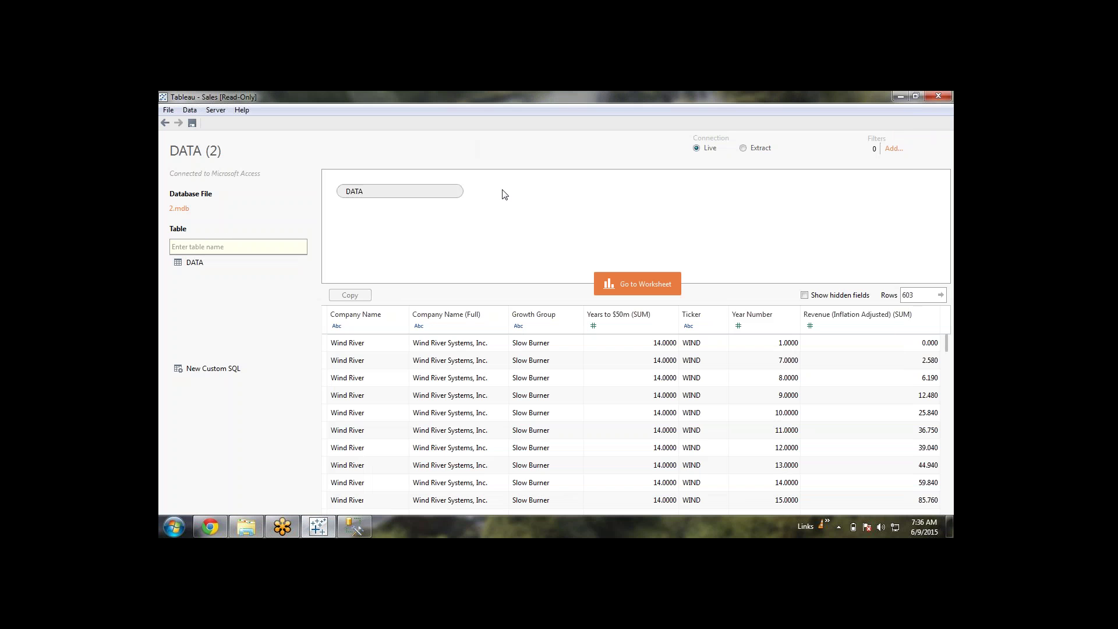
Step: Return to the connection list and look through the server data sources down to Other Databases (ODBC)
click(164, 122)
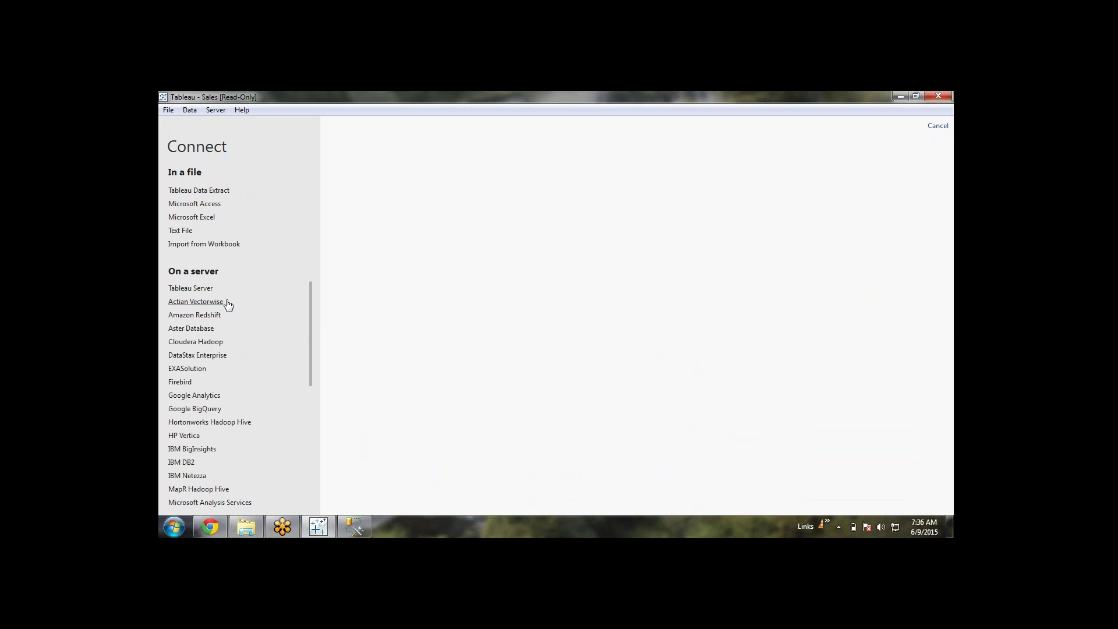
scroll(215, 315, down, 2)
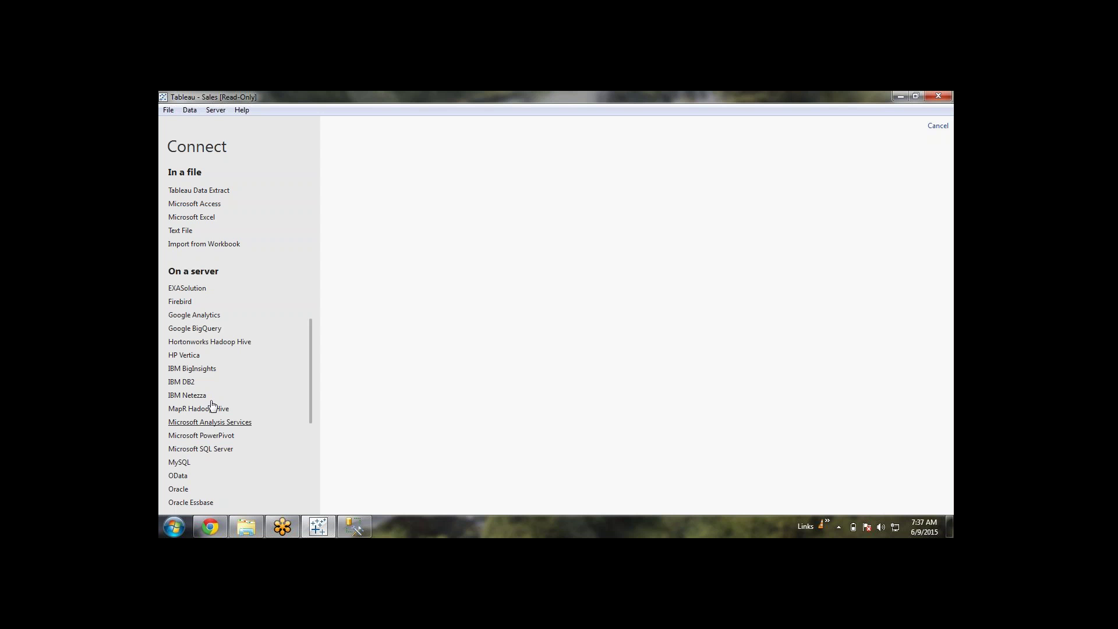
scroll(204, 350, down, 5)
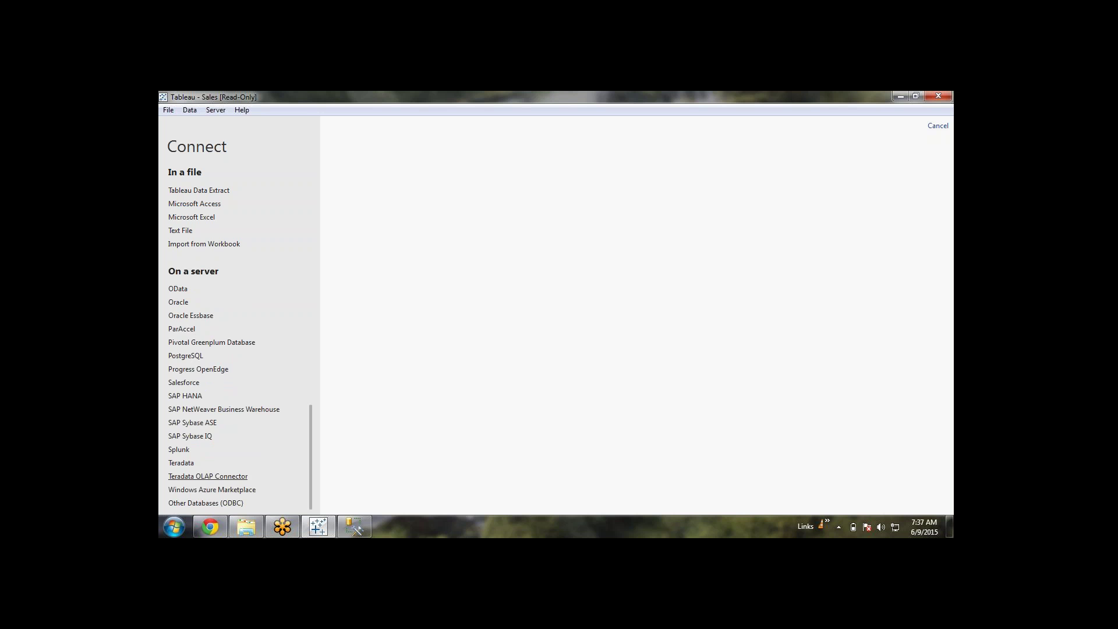
Step: Connect to Microsoft SQL Server on the server localhost using Windows Authentication
scroll(177, 463, up, 4)
scroll(178, 462, up, 3)
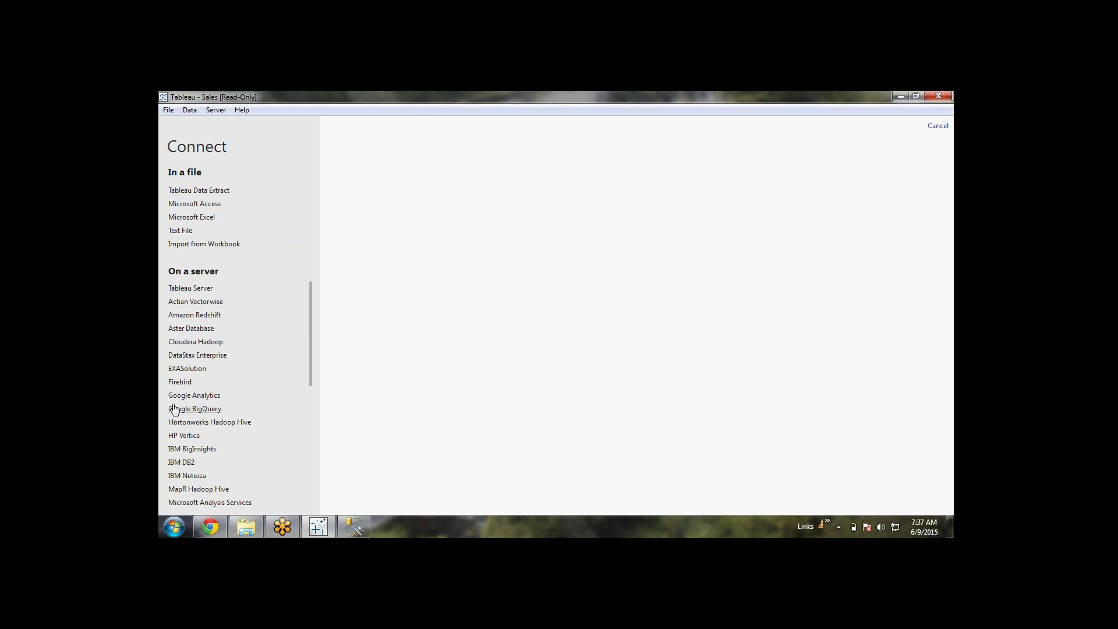
scroll(187, 408, down, 1)
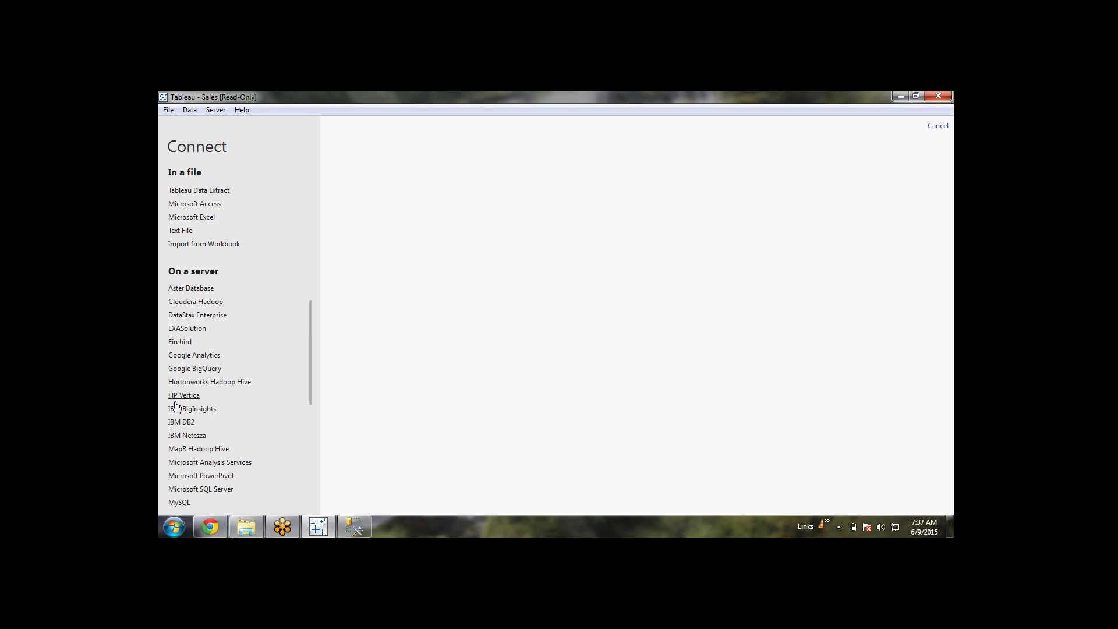
click(196, 491)
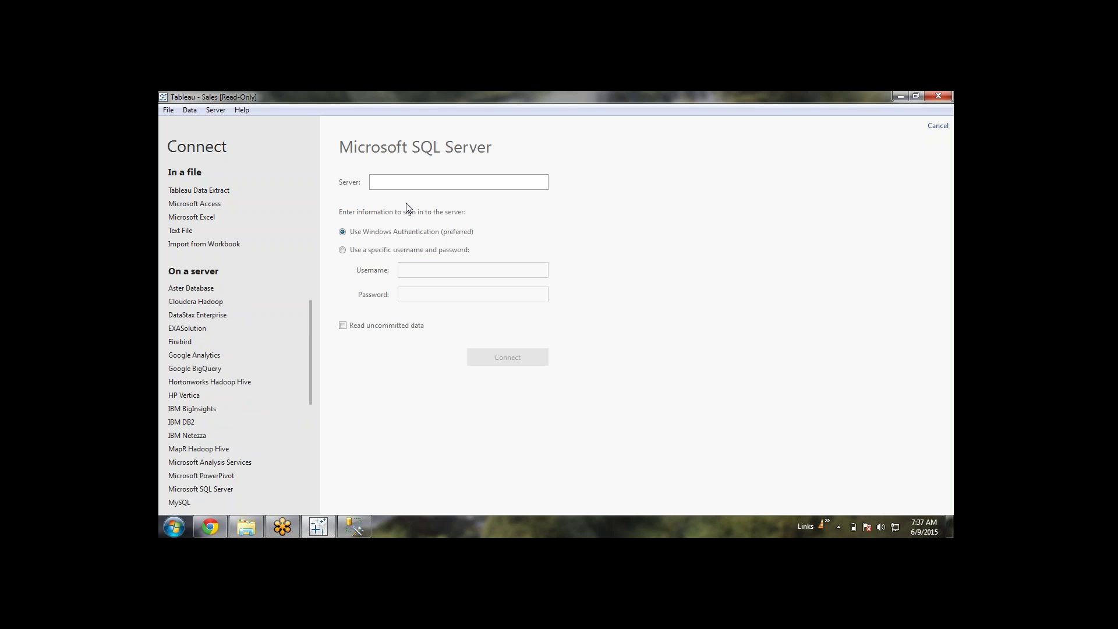
text(localhost)
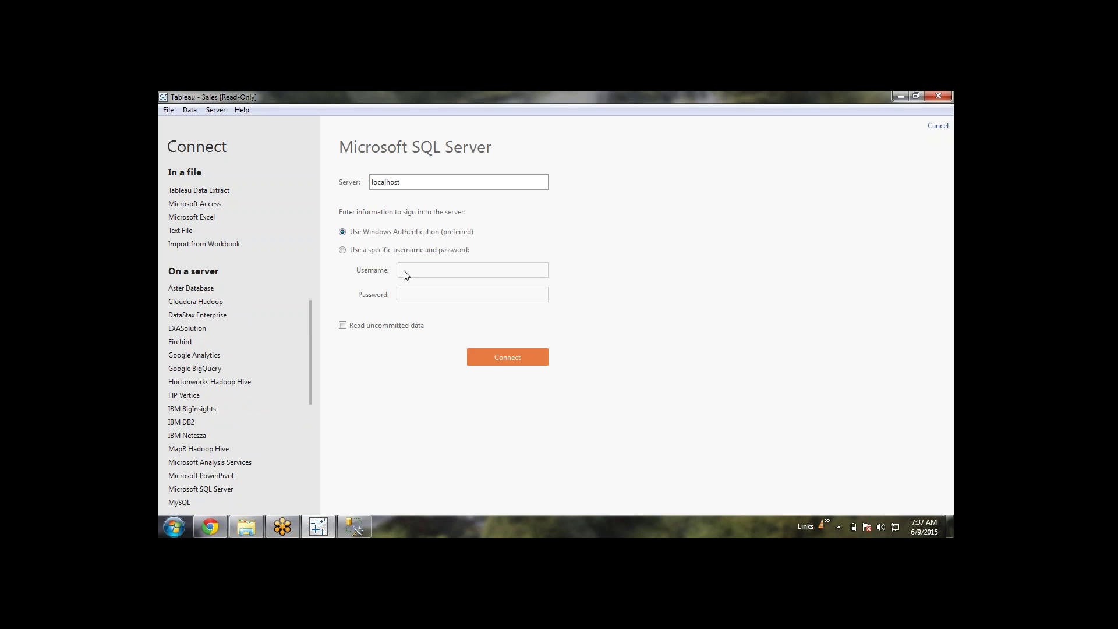
click(394, 251)
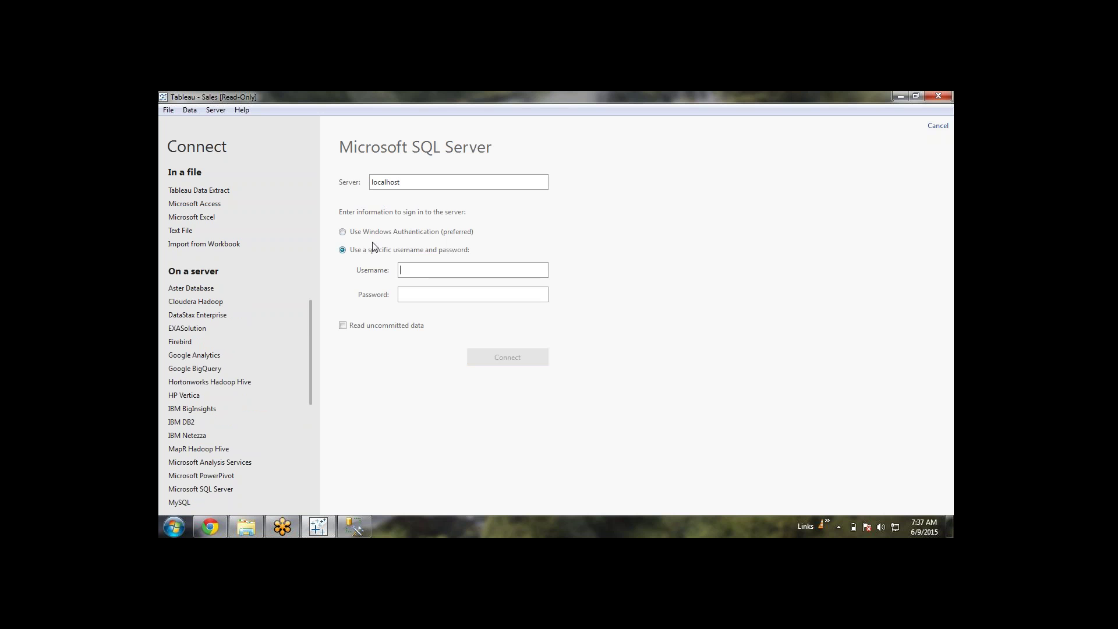
click(372, 233)
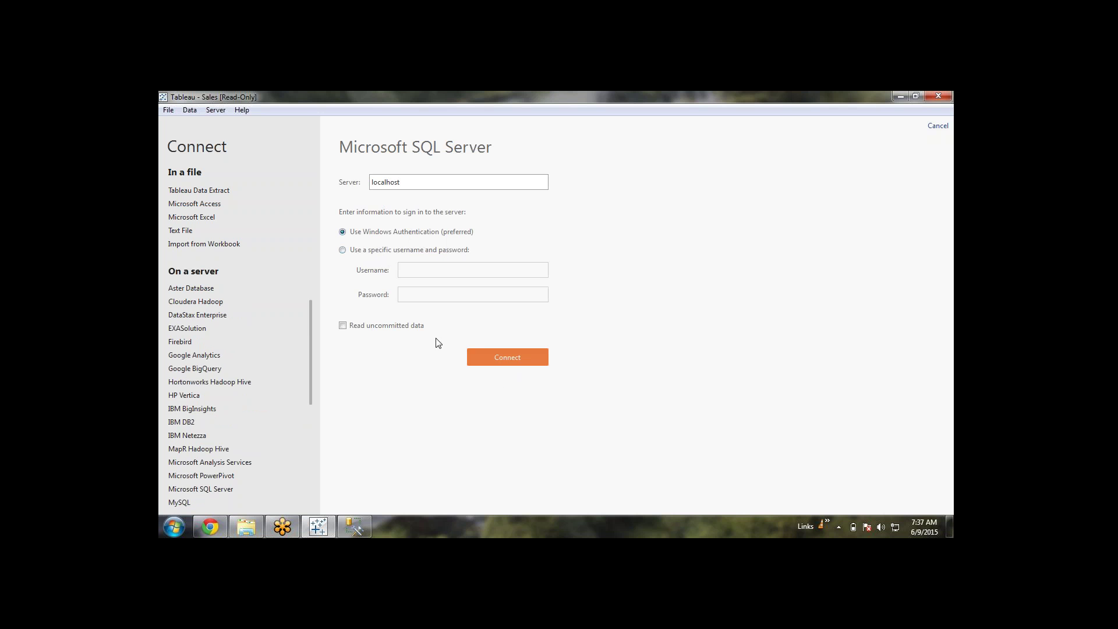
click(501, 359)
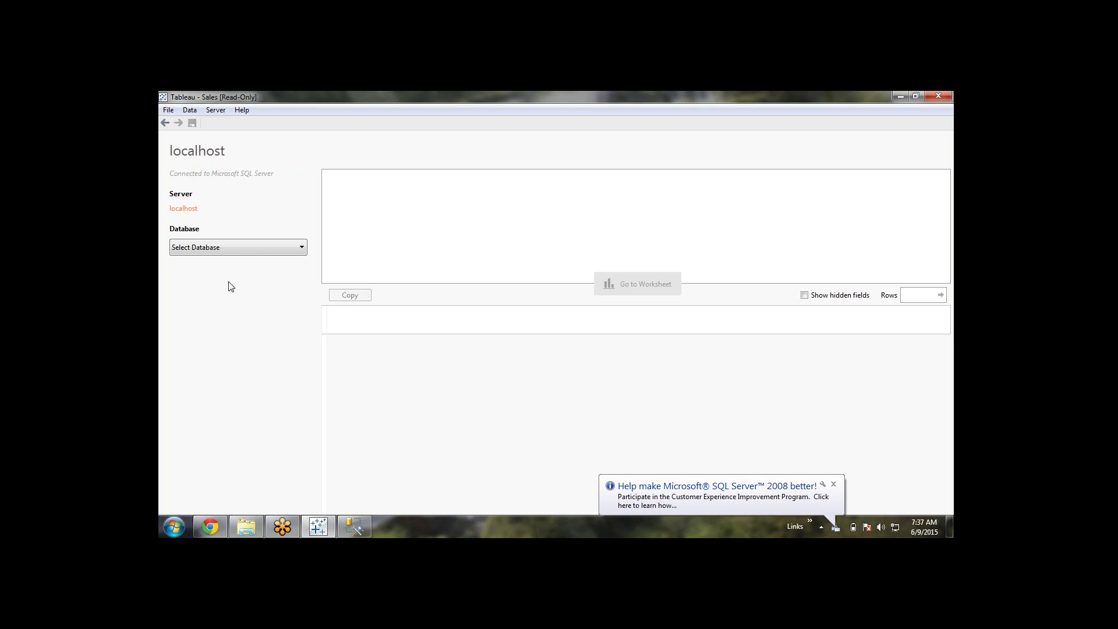
Step: Check the available databases on localhost and compare them with the Databases folder in SQL Server Management Studio
click(246, 251)
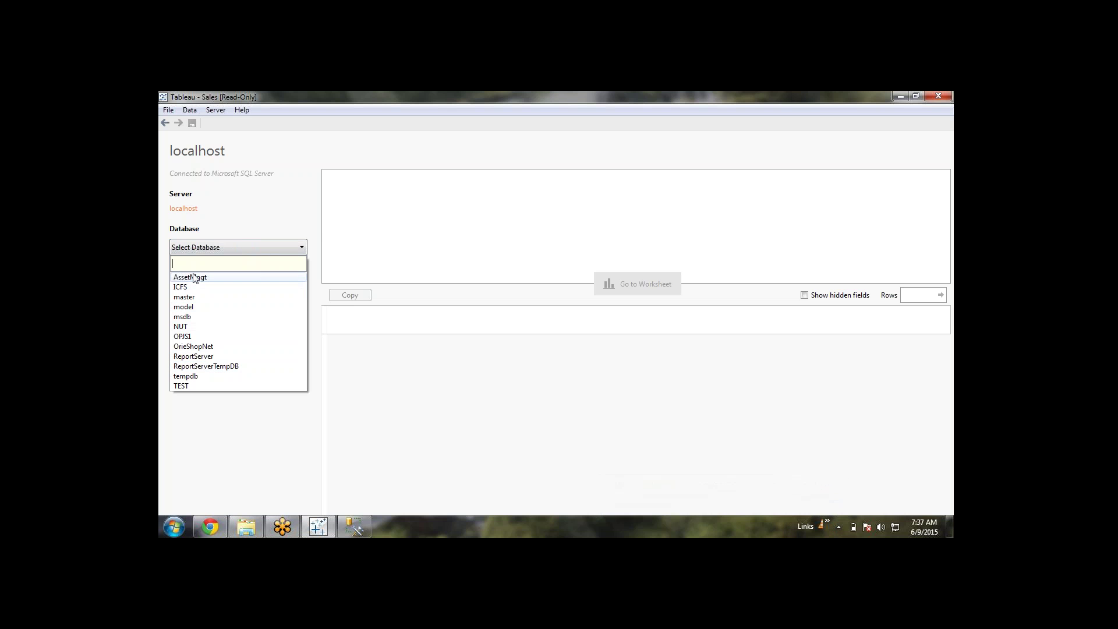
click(353, 526)
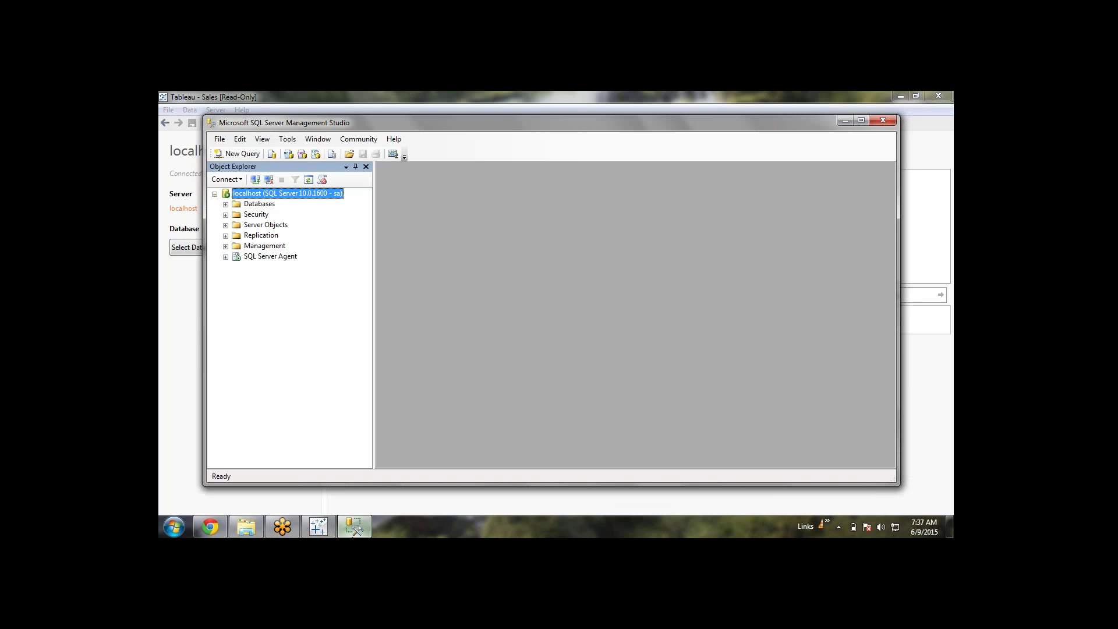
click(226, 205)
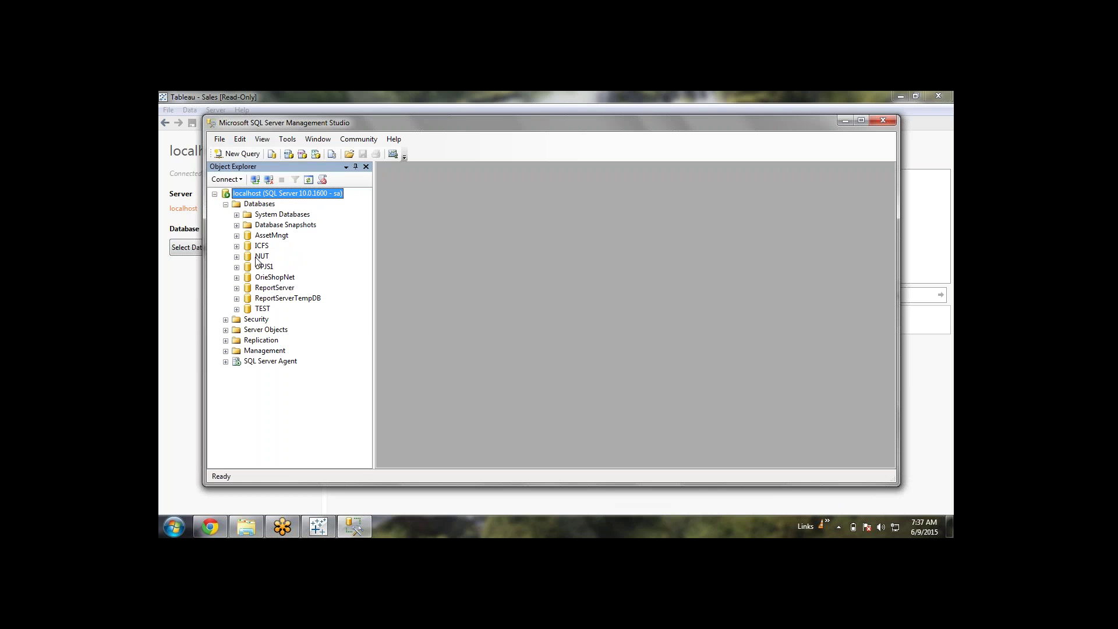
click(843, 120)
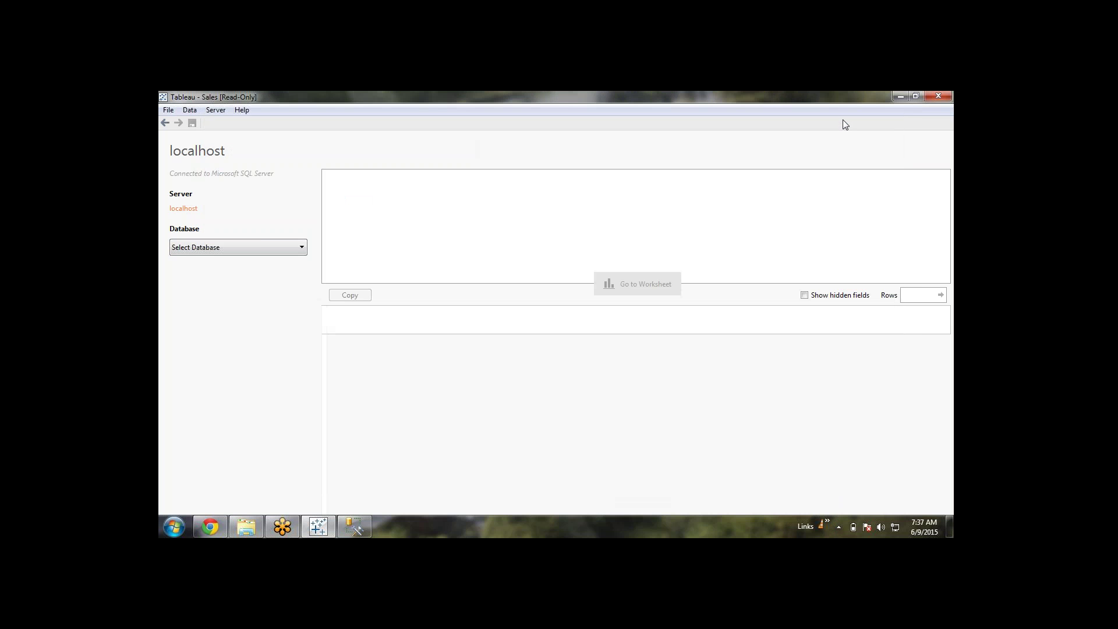
Step: Select the AssetMngt database and add the tblCategory table to the data source
click(270, 249)
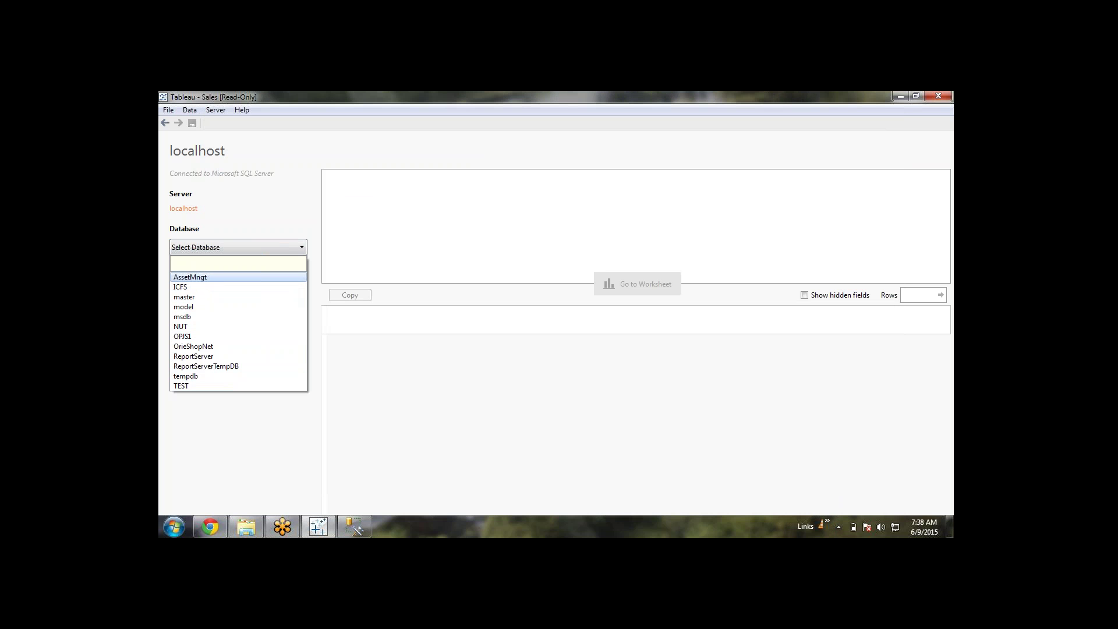
click(200, 277)
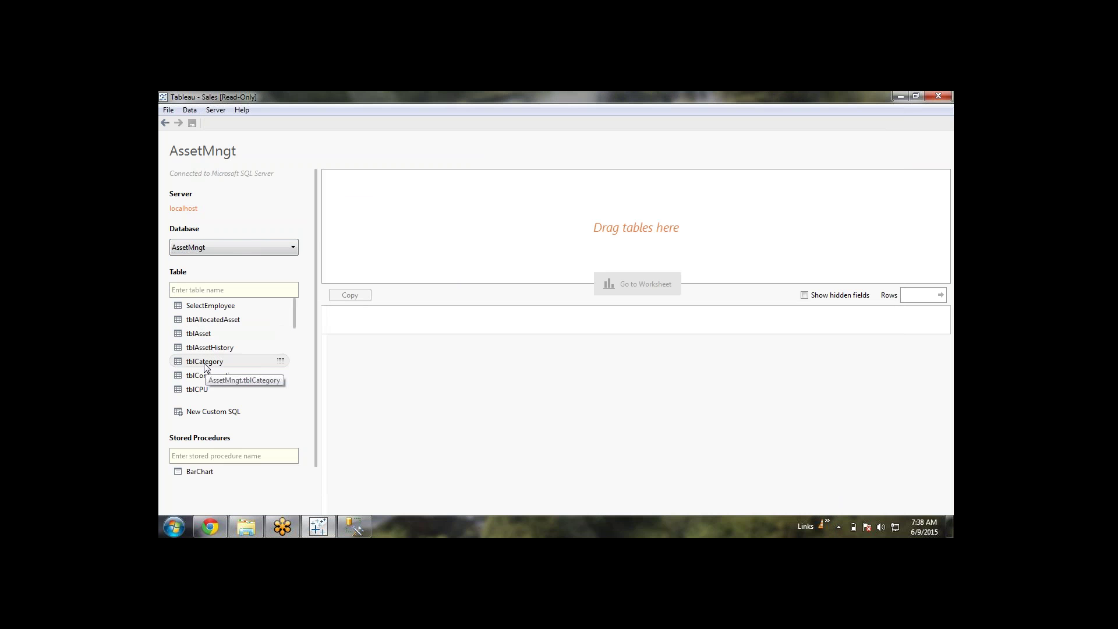
drag(204, 363, 546, 203)
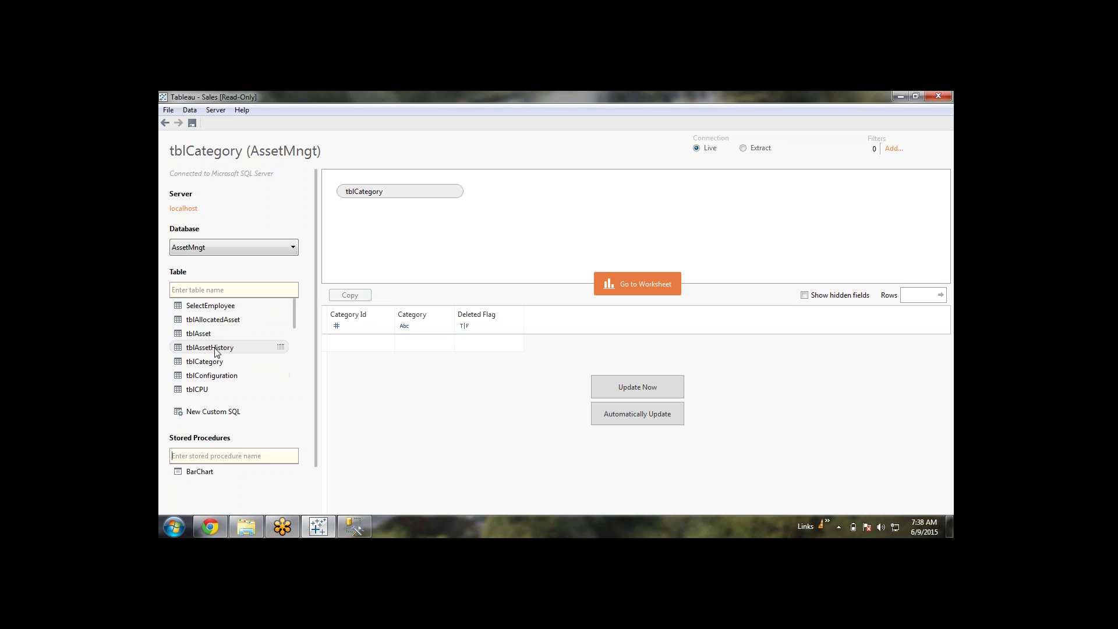
Step: Add the tblMake table and set its join with tblCategory to Left
scroll(216, 350, down, 5)
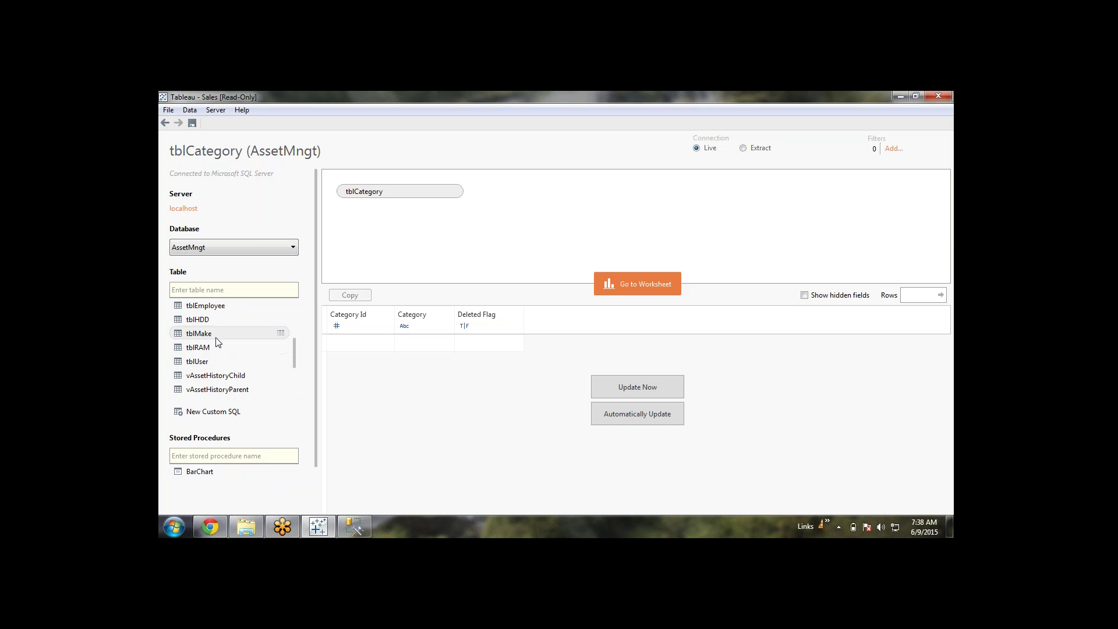
drag(215, 335, 599, 228)
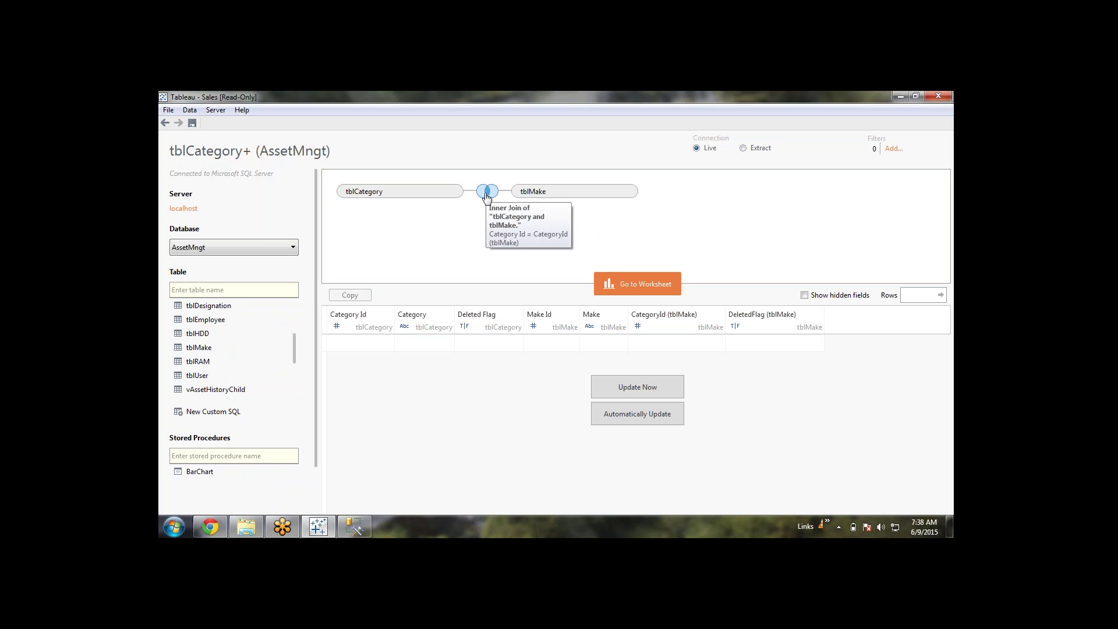
click(486, 192)
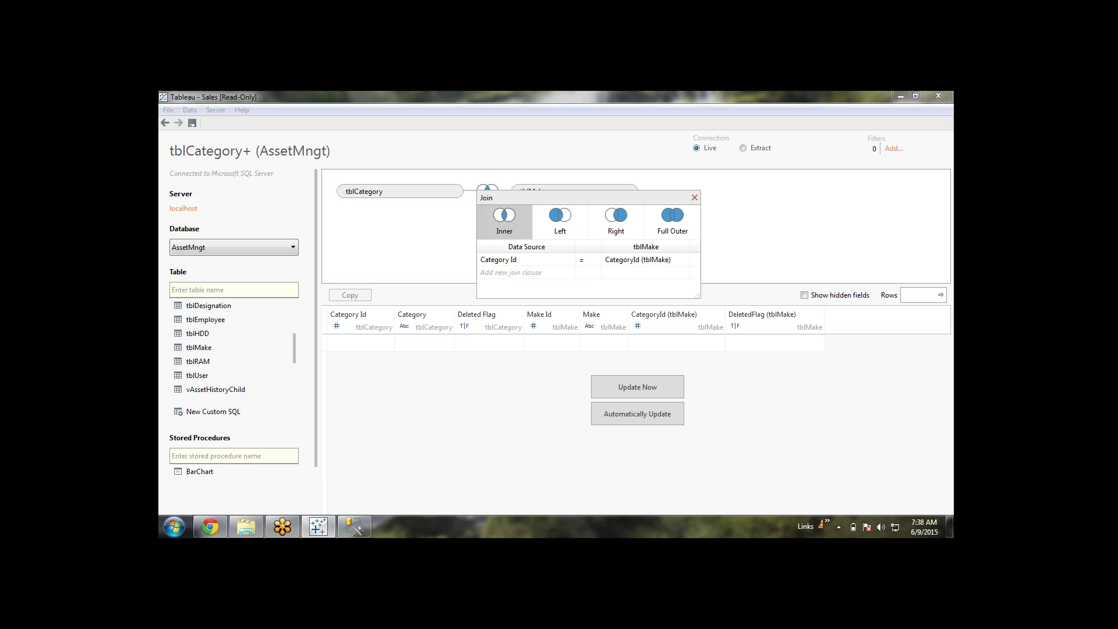
click(556, 230)
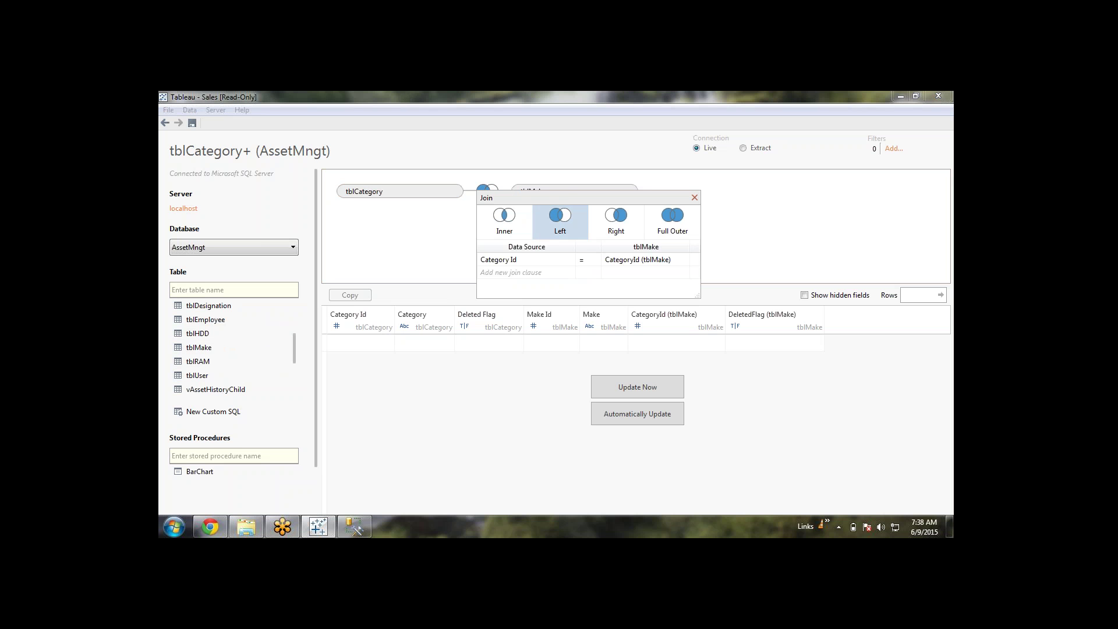
click(694, 197)
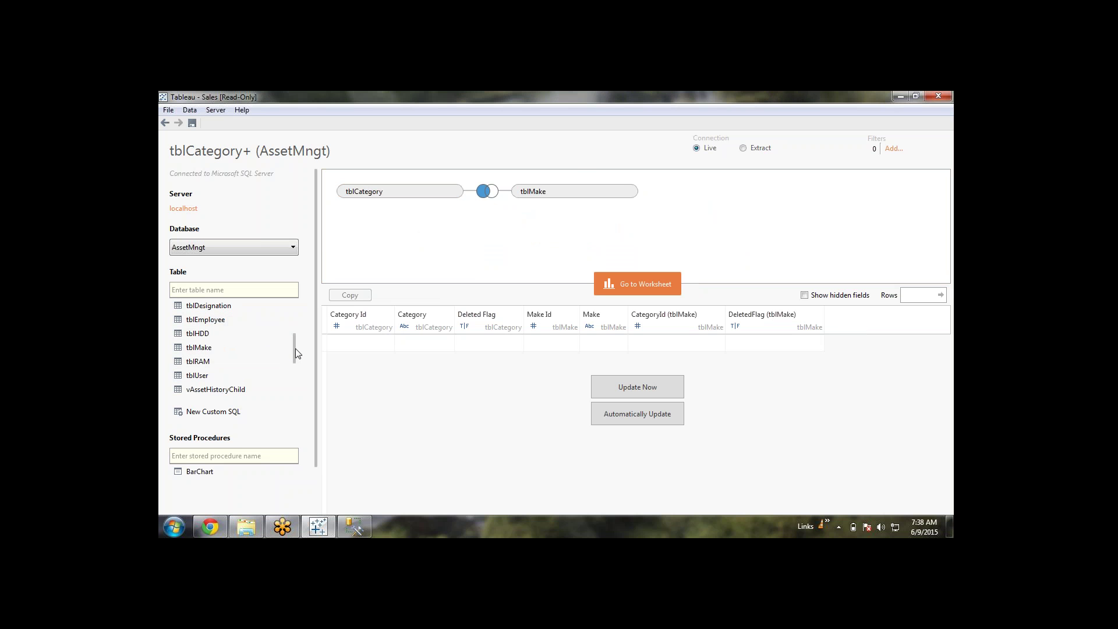
Step: Add the tblAsset table, check the tblMake join, and set the tblAsset join with tblCategory to Left
drag(295, 349, 295, 308)
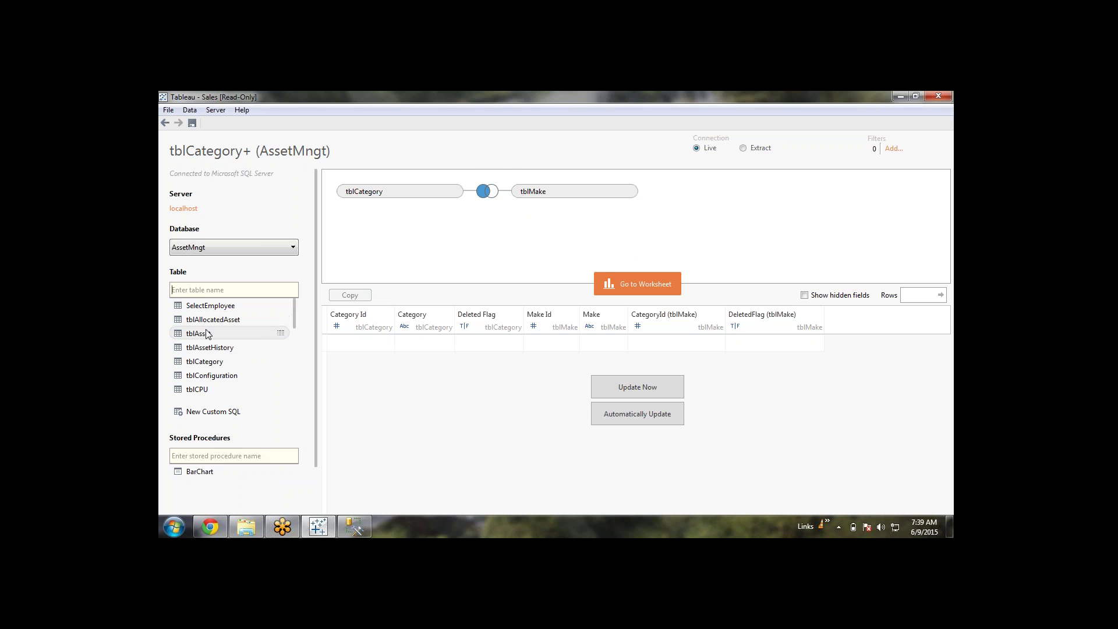
drag(208, 333, 536, 256)
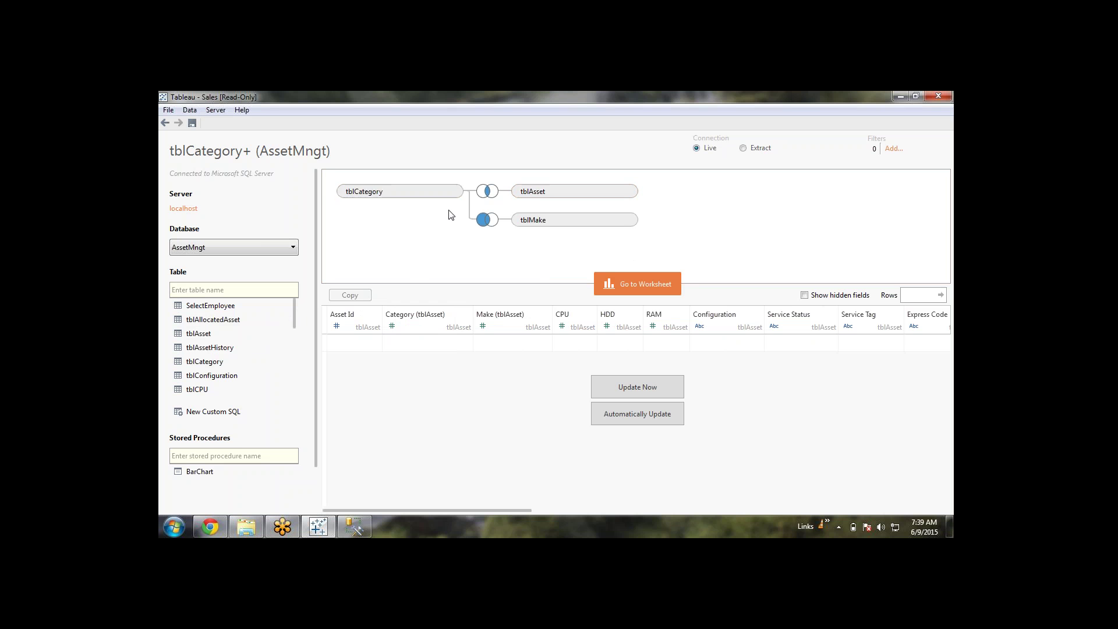
click(486, 222)
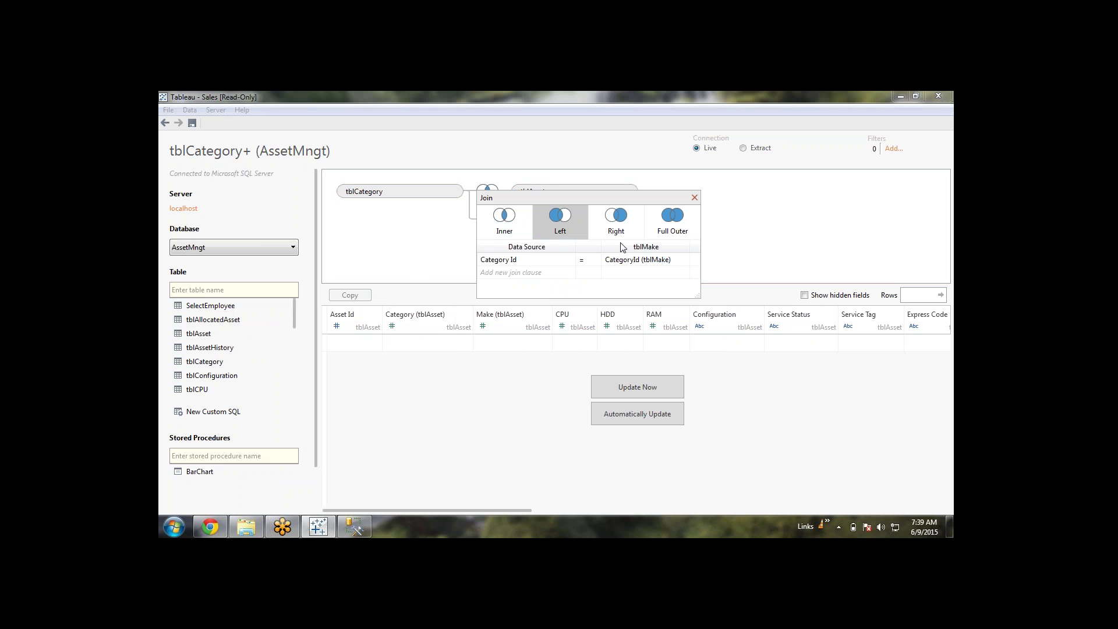
click(693, 198)
click(488, 191)
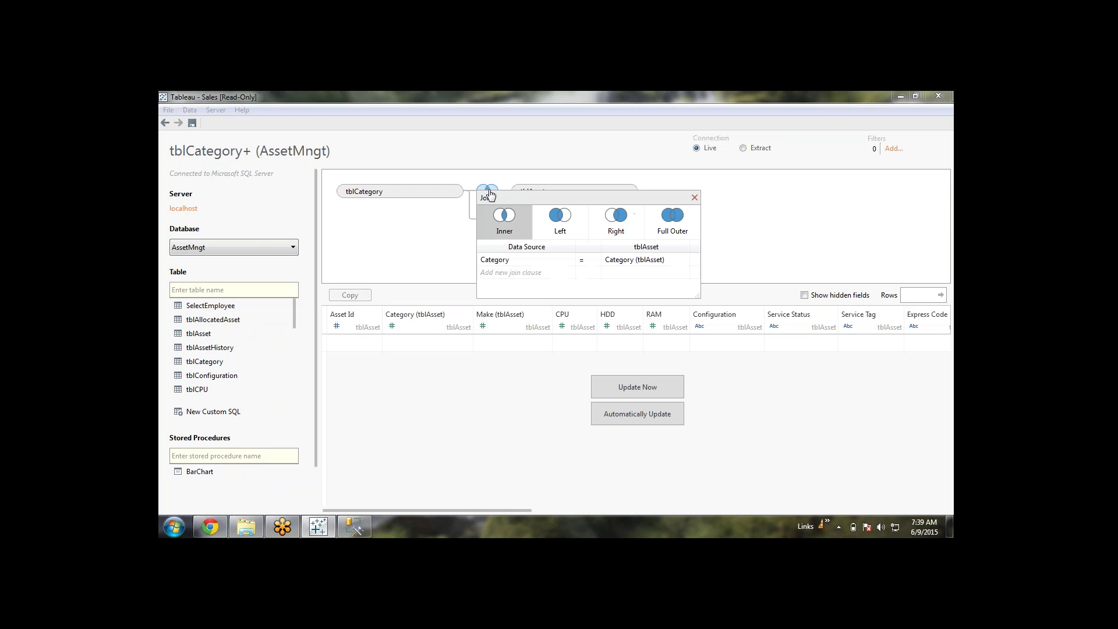
click(561, 225)
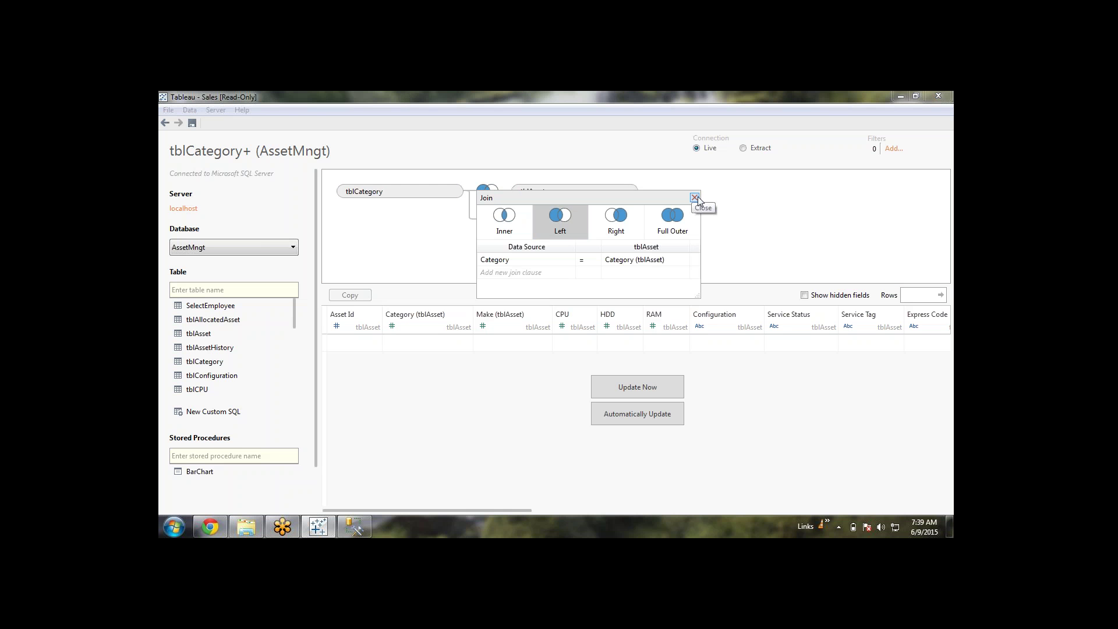
click(695, 197)
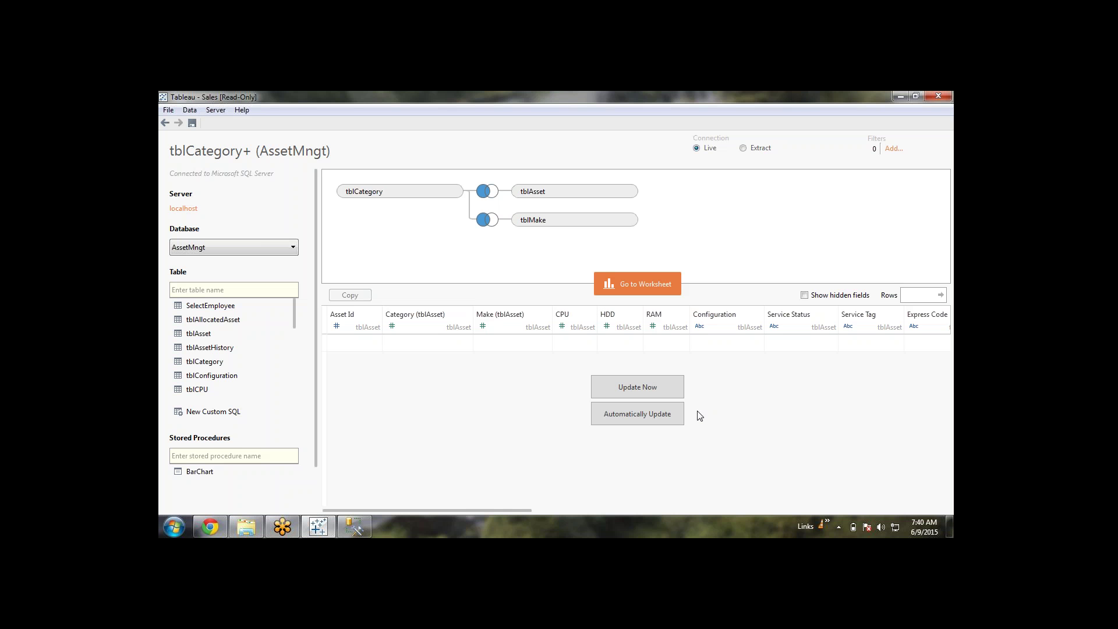
Step: Change the connection to Extract and accept the extract settings with all rows
click(750, 148)
click(793, 149)
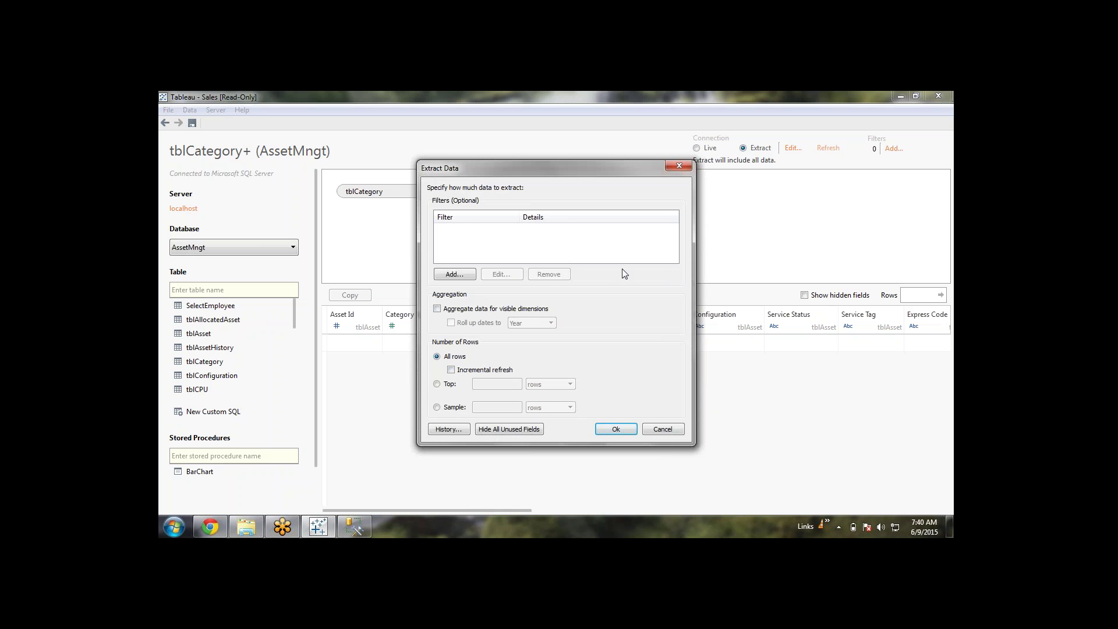
click(618, 429)
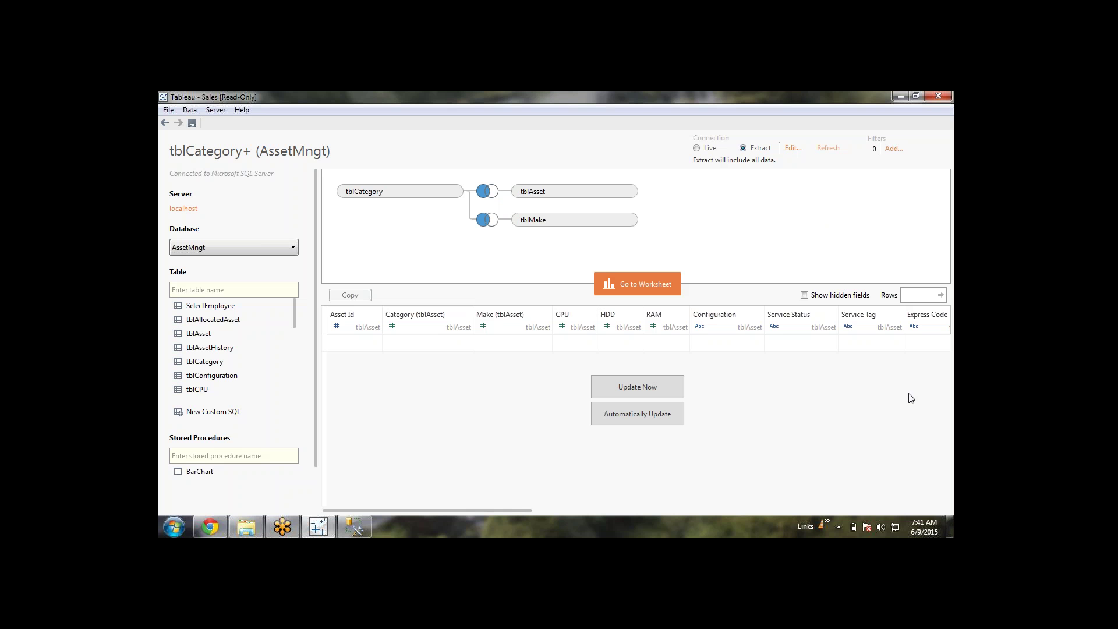
click(915, 425)
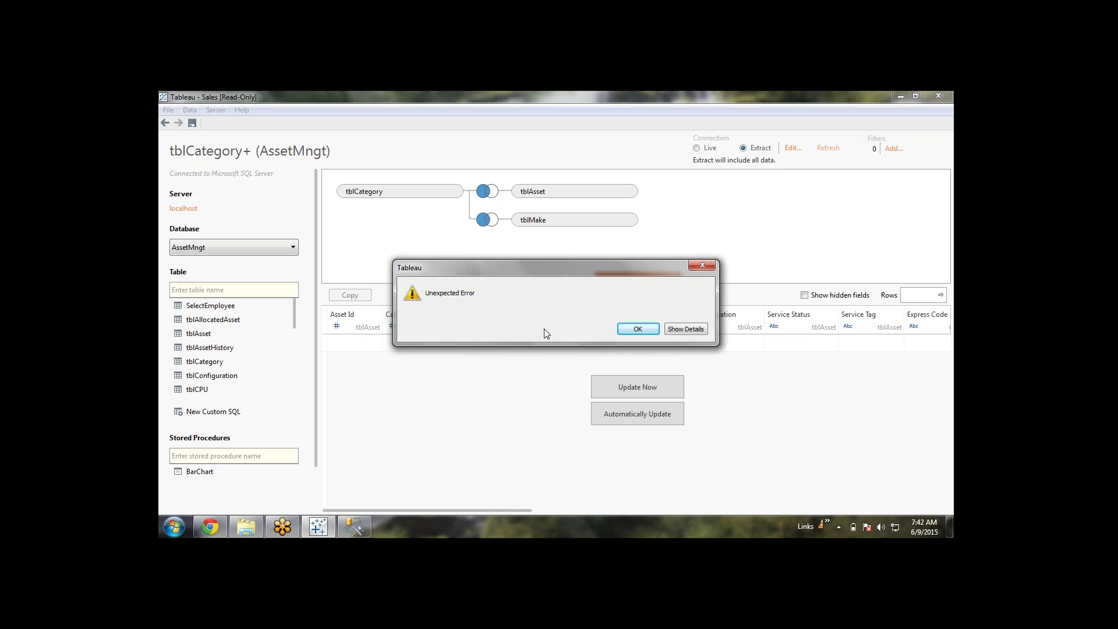
click(638, 329)
click(639, 328)
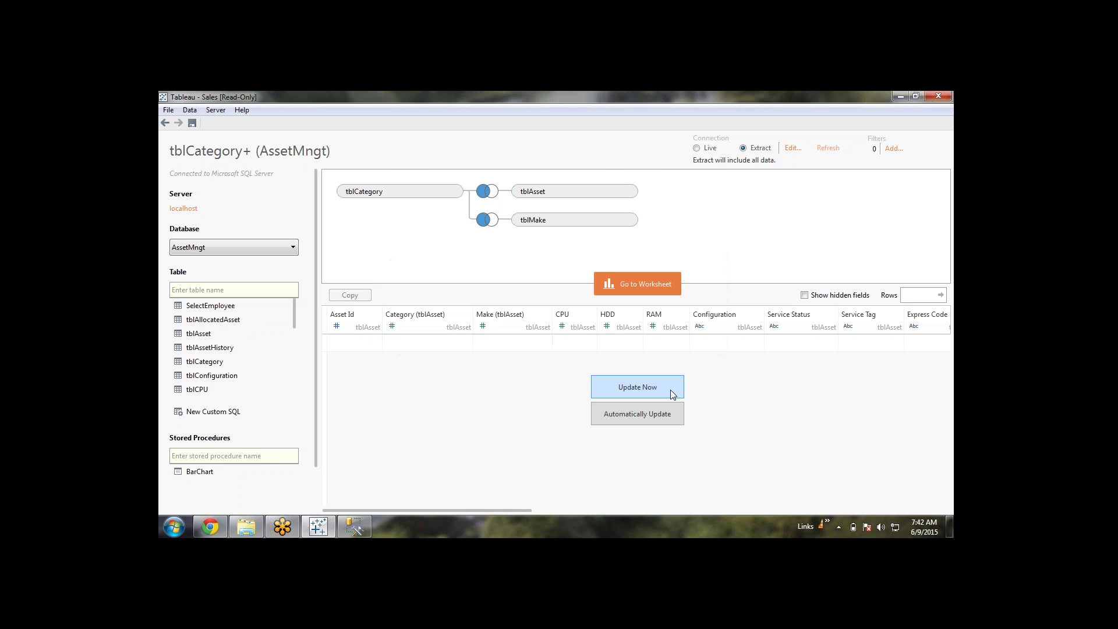
Step: Reconfirm the extract settings with all rows and try to update the data preview
click(794, 149)
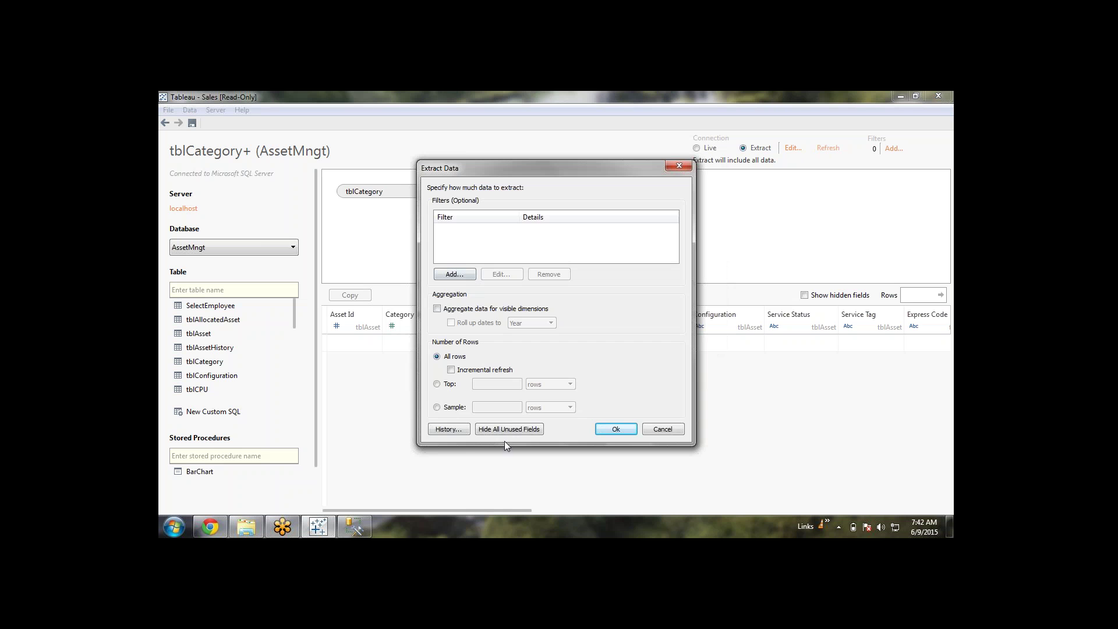
click(610, 429)
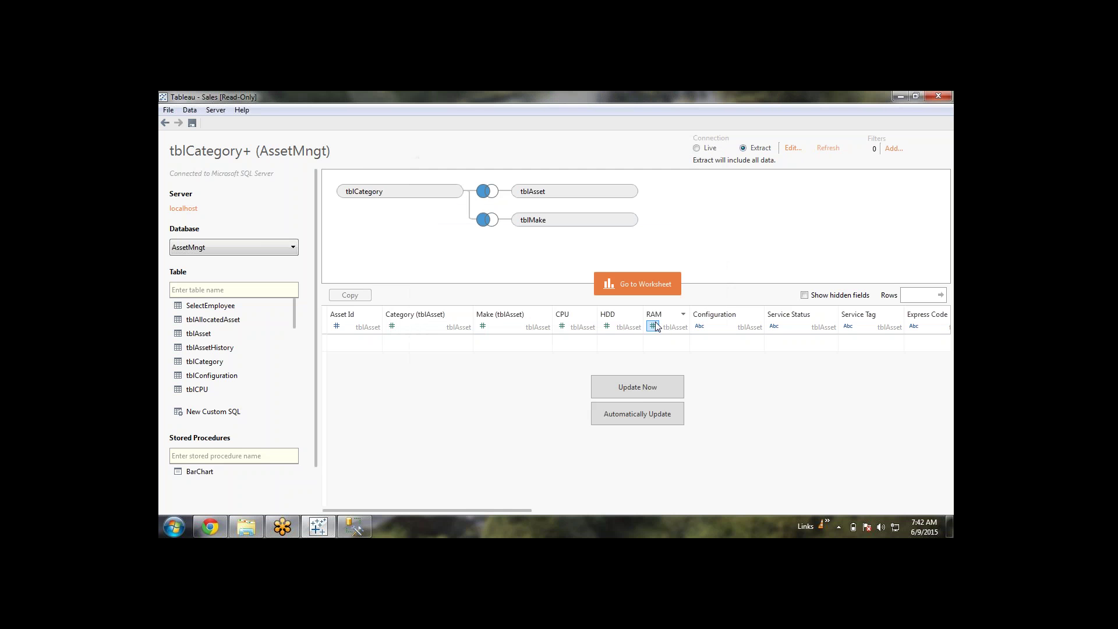
click(640, 398)
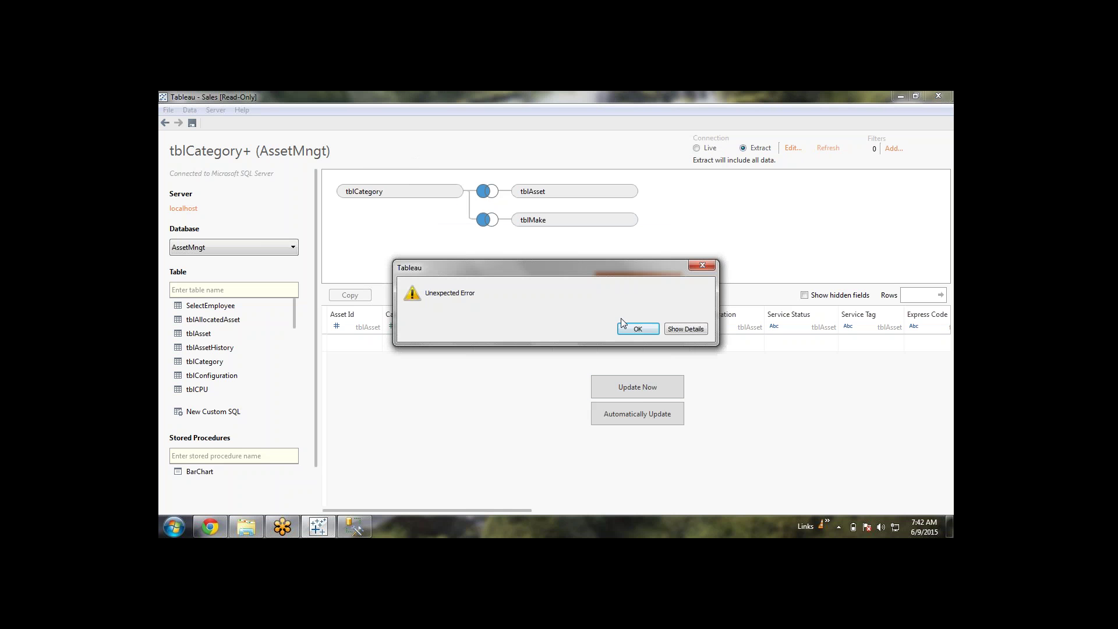
click(634, 325)
Step: Set the connection to Live and try to update the data preview
click(696, 148)
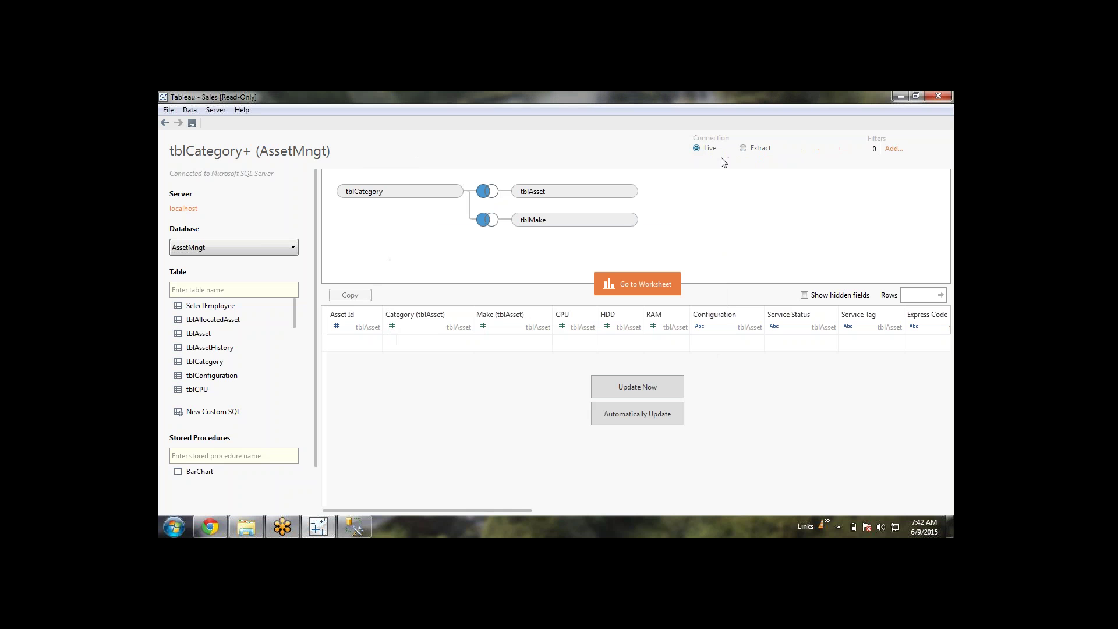
click(634, 388)
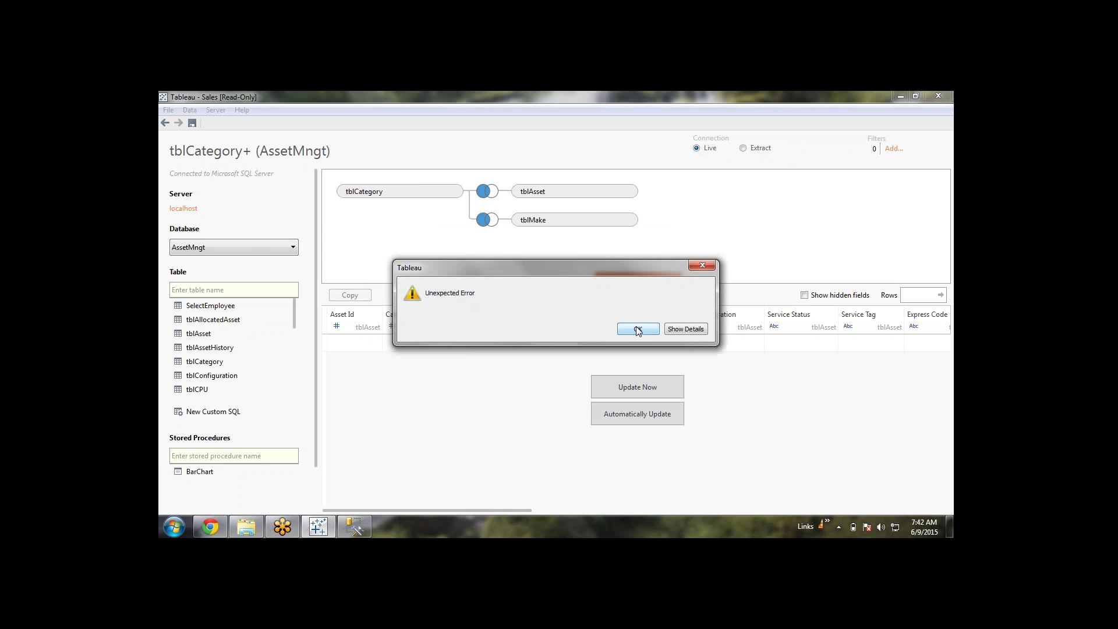
click(632, 327)
Step: Close the SQL Server Management Studio window and the current tblCategory+ (AssetMngt) data source in Tableau
click(355, 527)
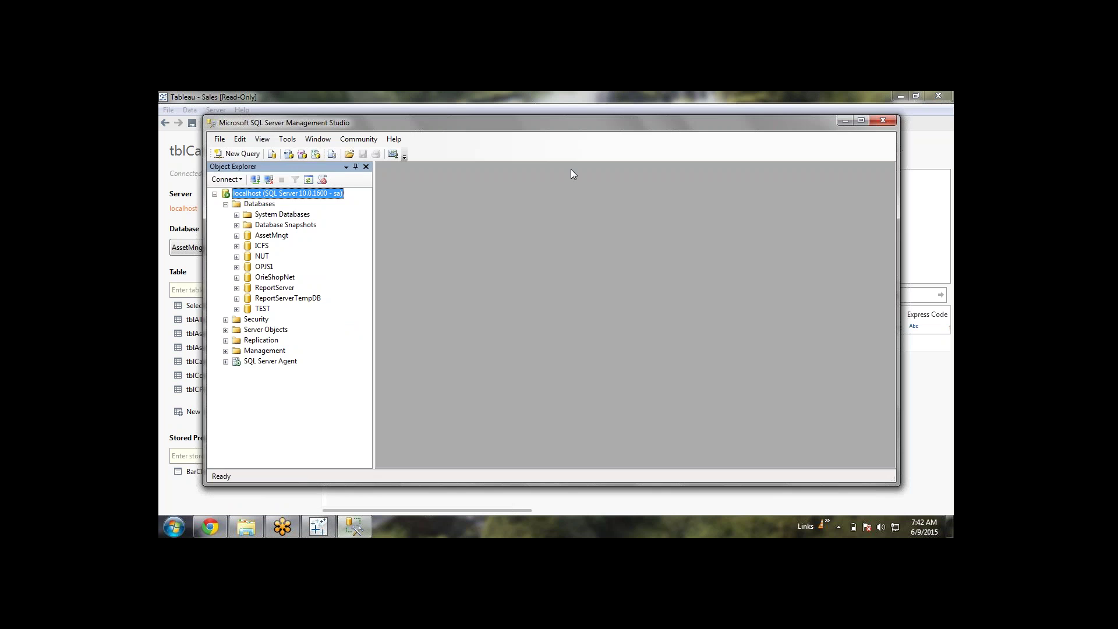
click(883, 122)
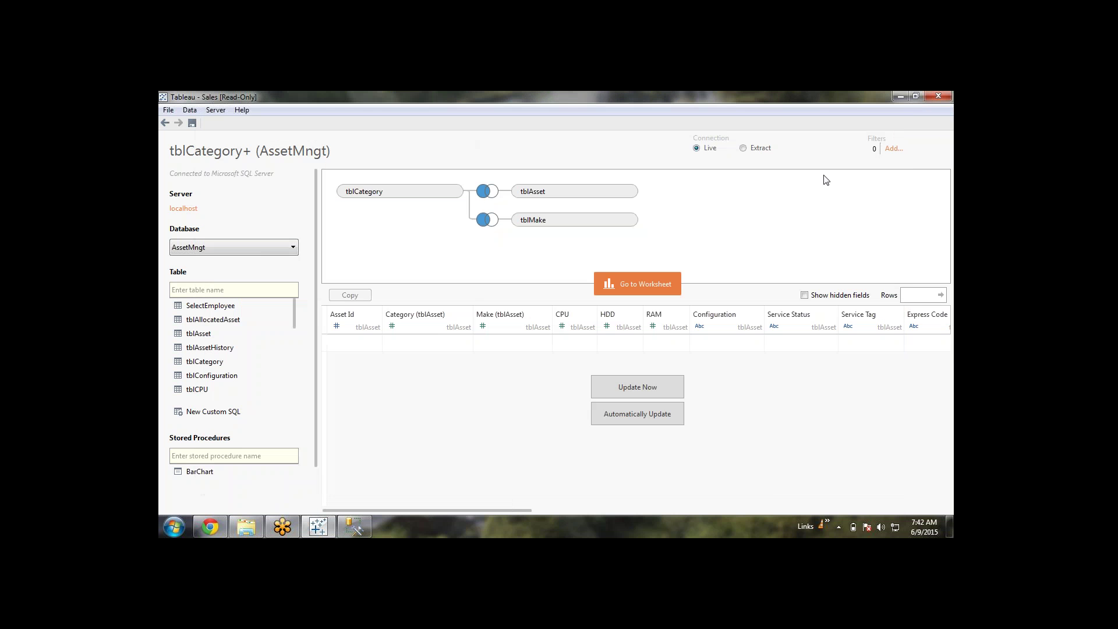
click(166, 123)
click(190, 110)
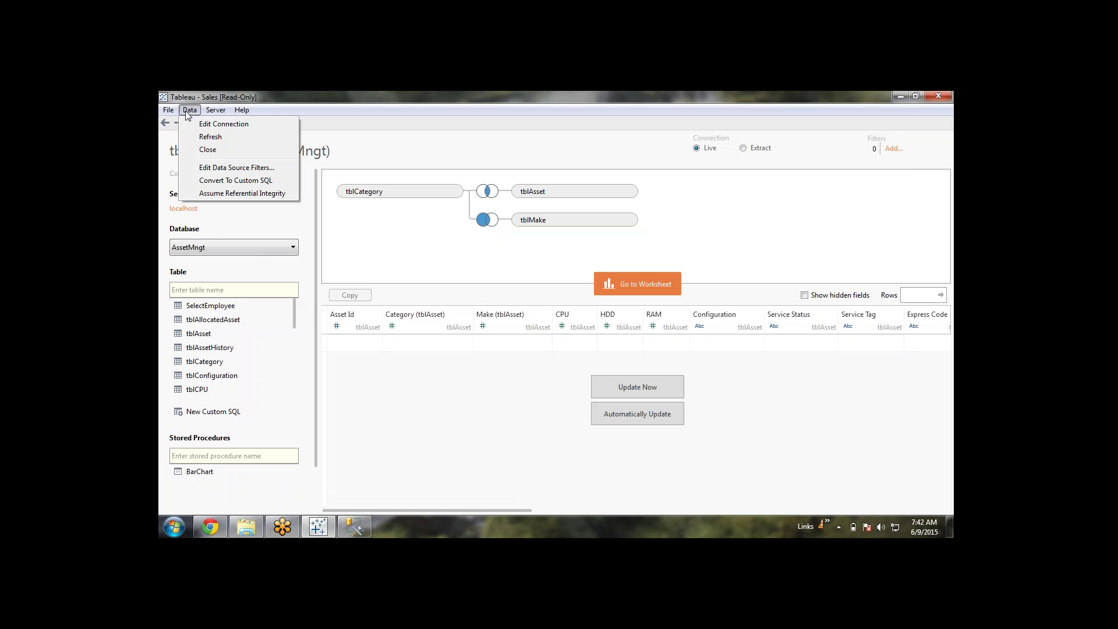
click(208, 149)
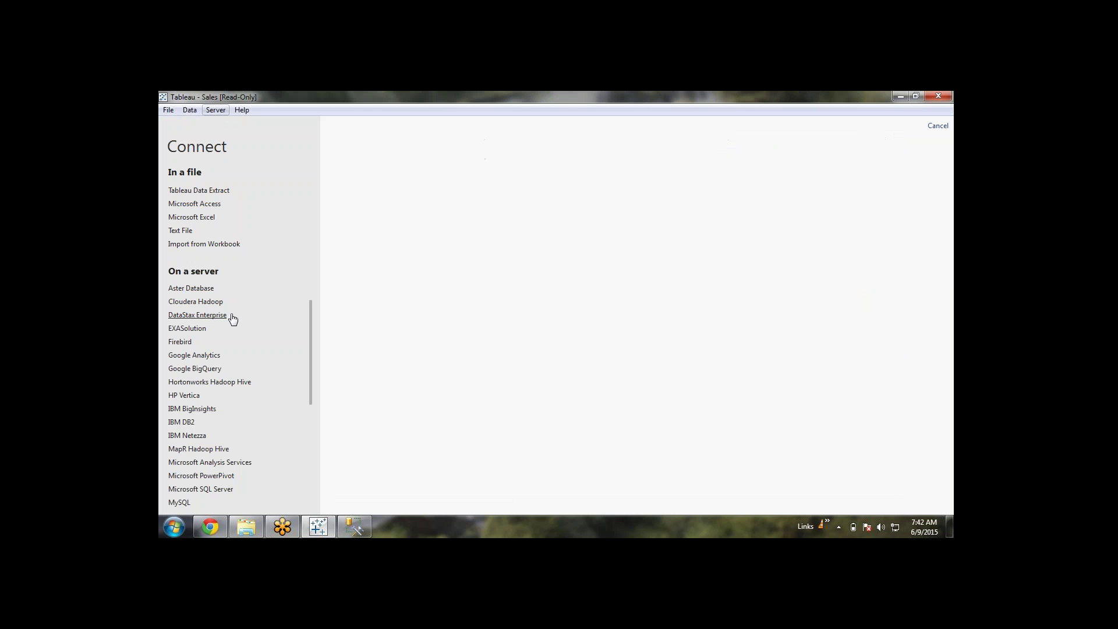
Step: Set up a Microsoft SQL Server connection to localhost using a specific username and password, with sa as the username
click(214, 491)
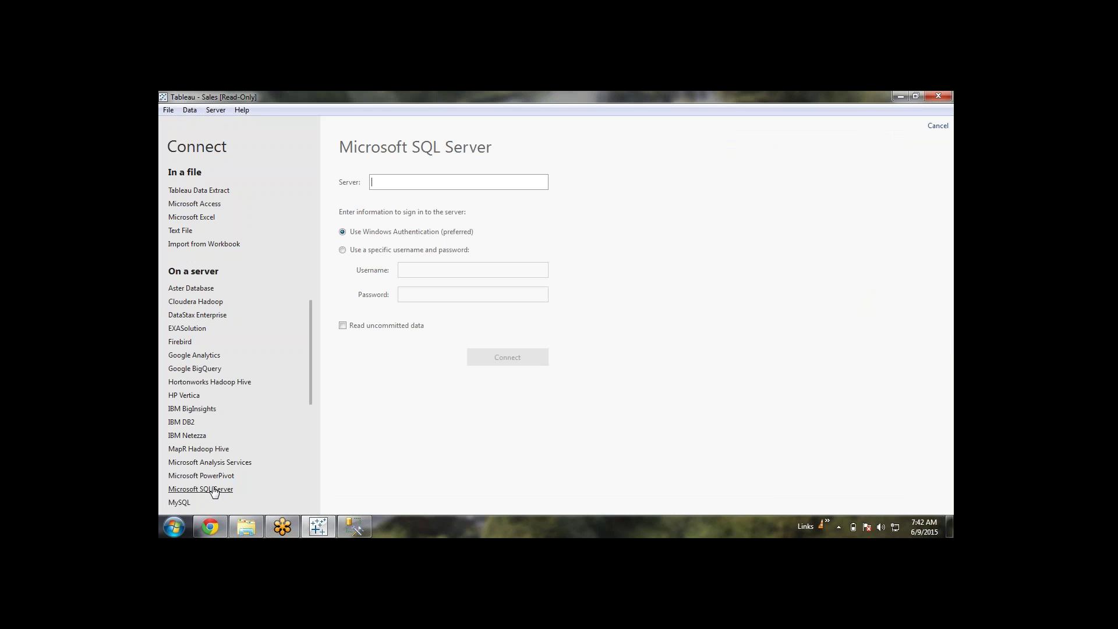
text(l)
key(BackSpace)
text(localhost)
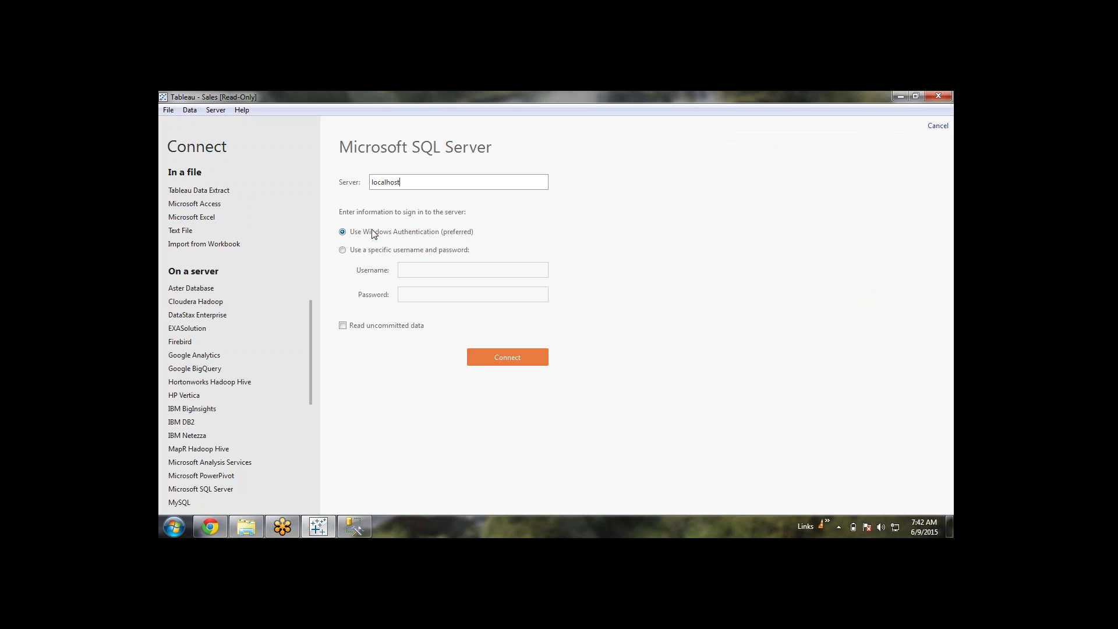
key(Tab)
click(374, 249)
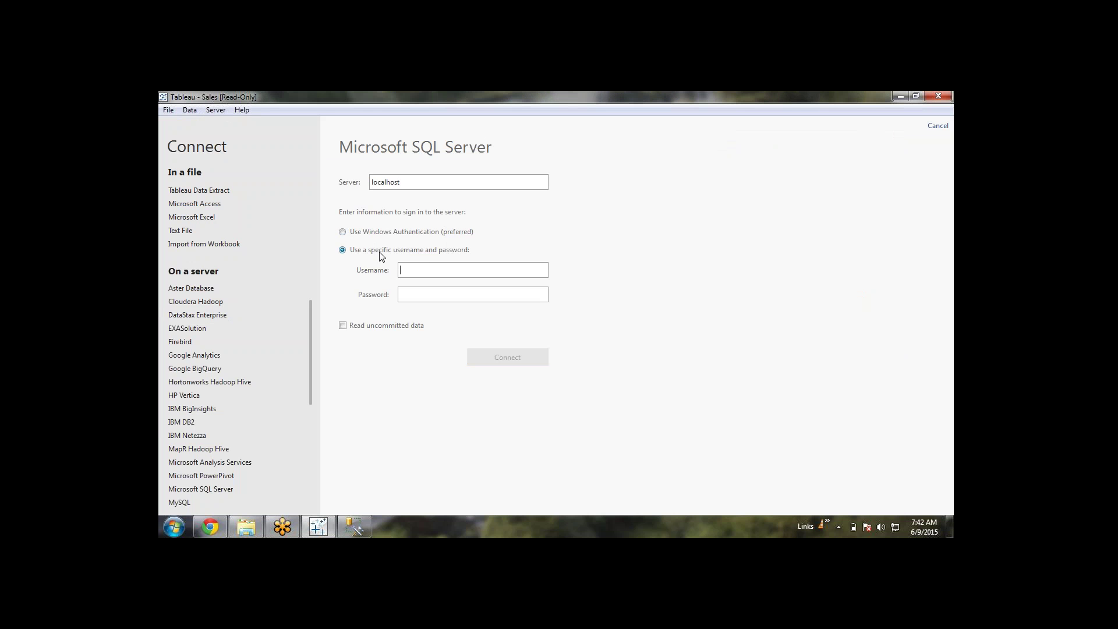
click(415, 265)
text(sa)
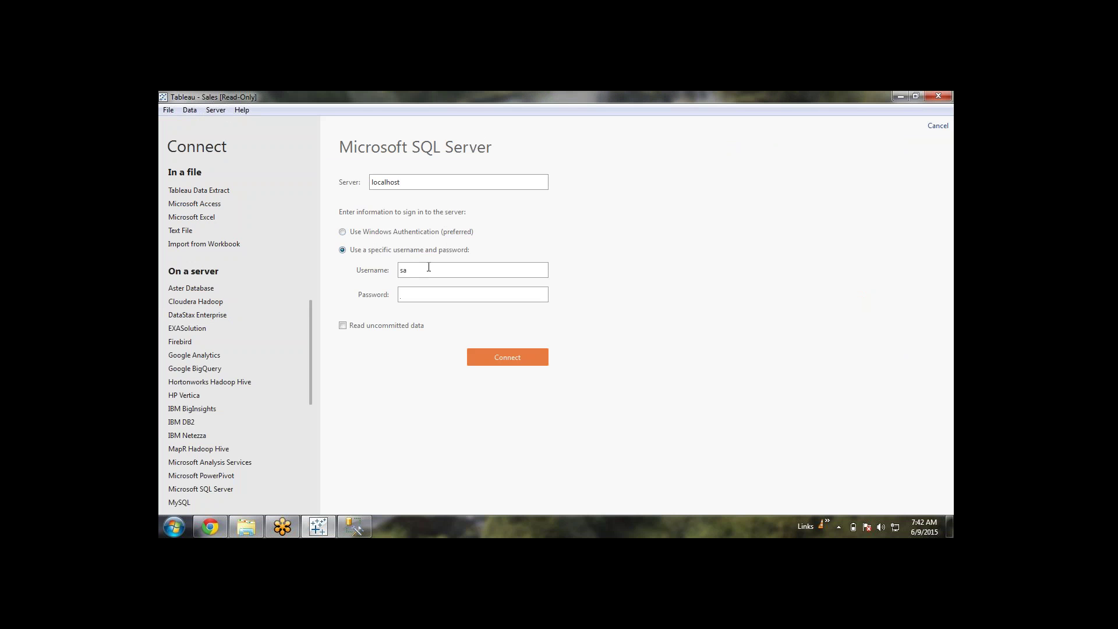
Step: Try to sign in to the server by entering the account password, re-entering it for a second attempt
text(••••••••••••)
click(522, 358)
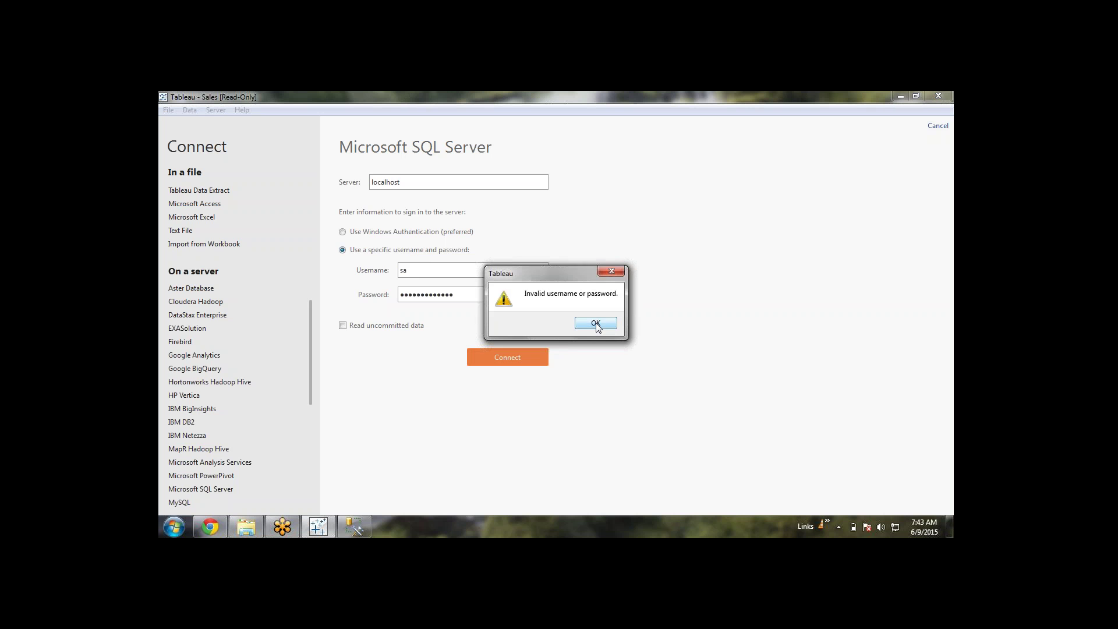
click(596, 323)
double_click(455, 295)
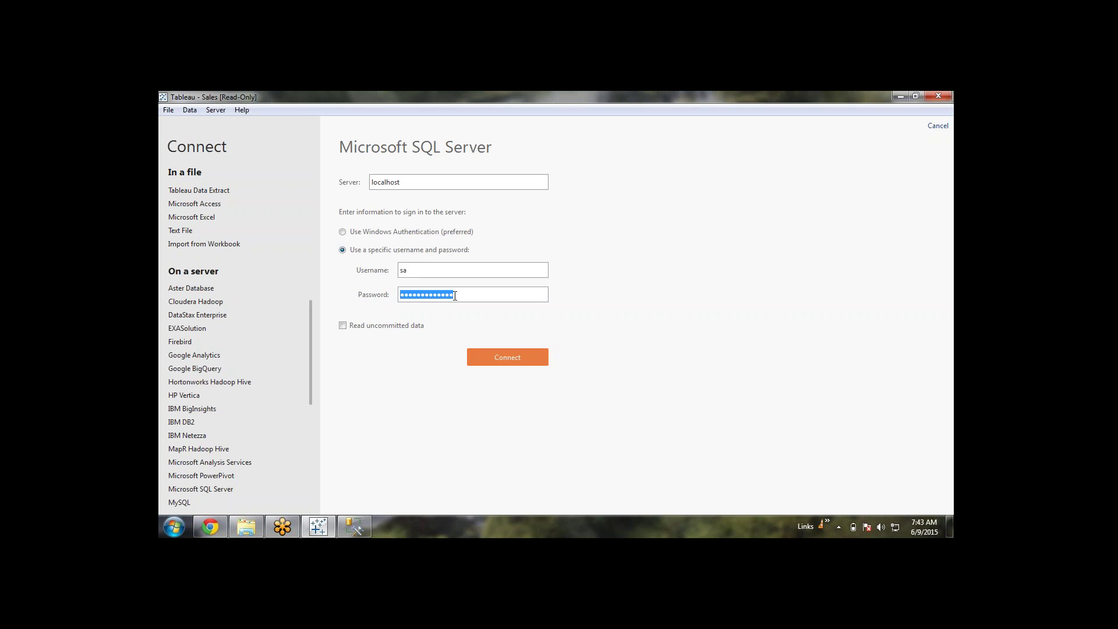
text(•••••••••)
click(511, 359)
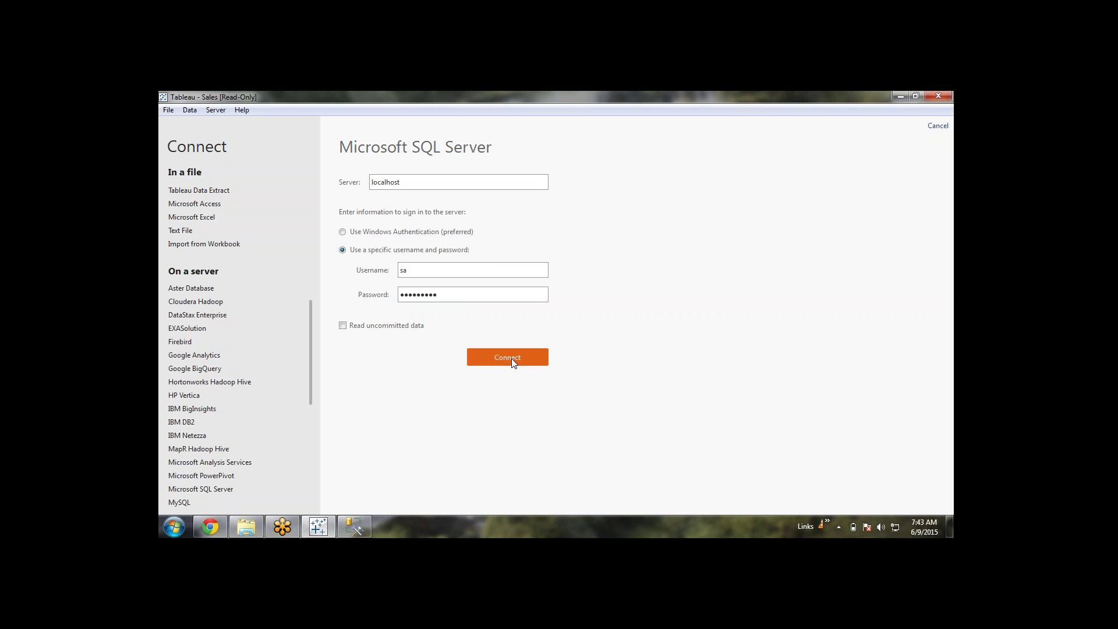
click(596, 323)
Step: Replace the account password and connect to the localhost server
double_click(479, 292)
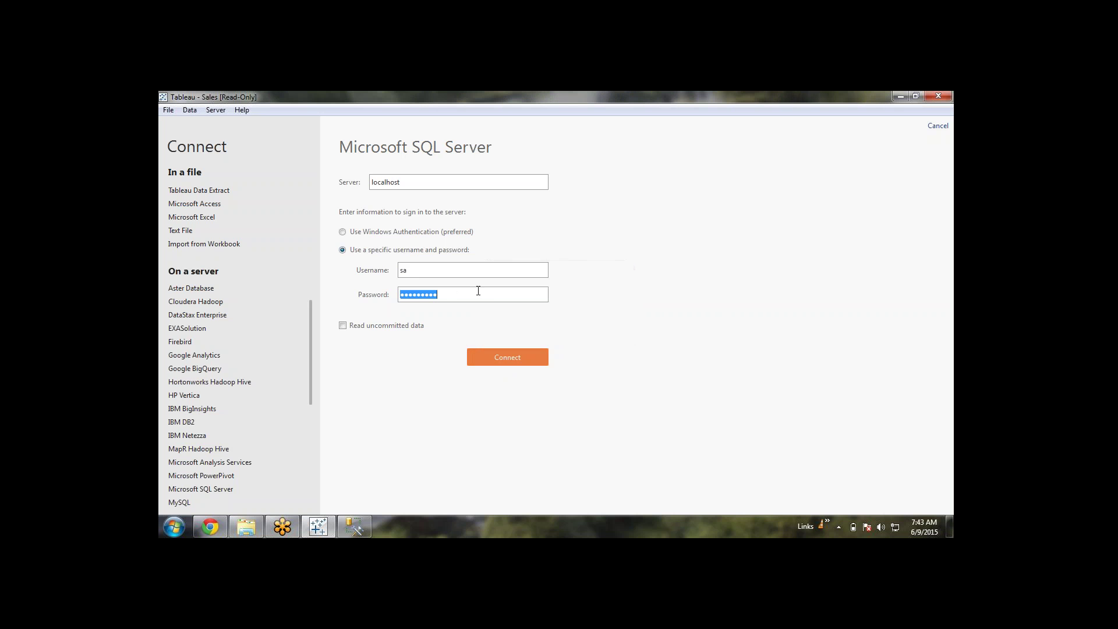
text(•••••••)
click(502, 360)
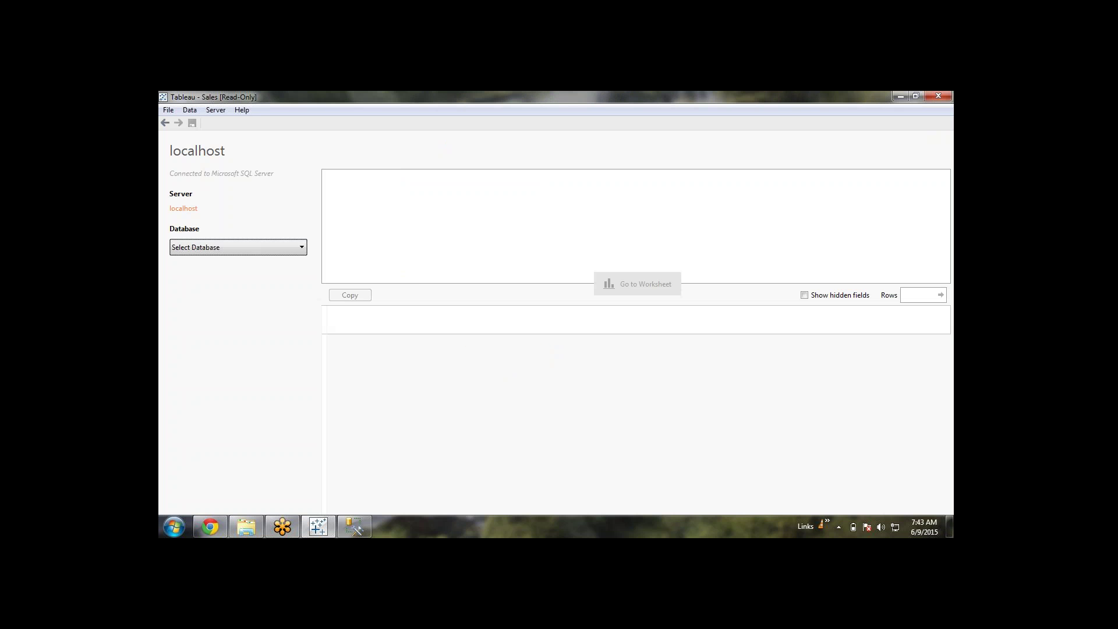
Step: Select the AssetMngt database and add the tblCategory and tblAsset tables to the data source
click(204, 249)
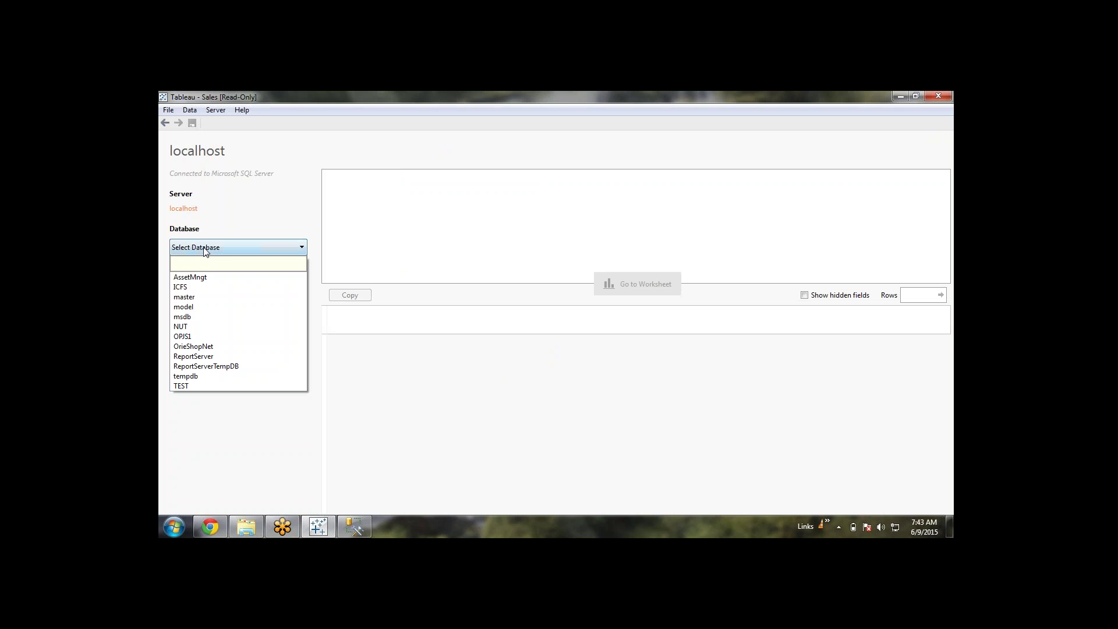
click(204, 277)
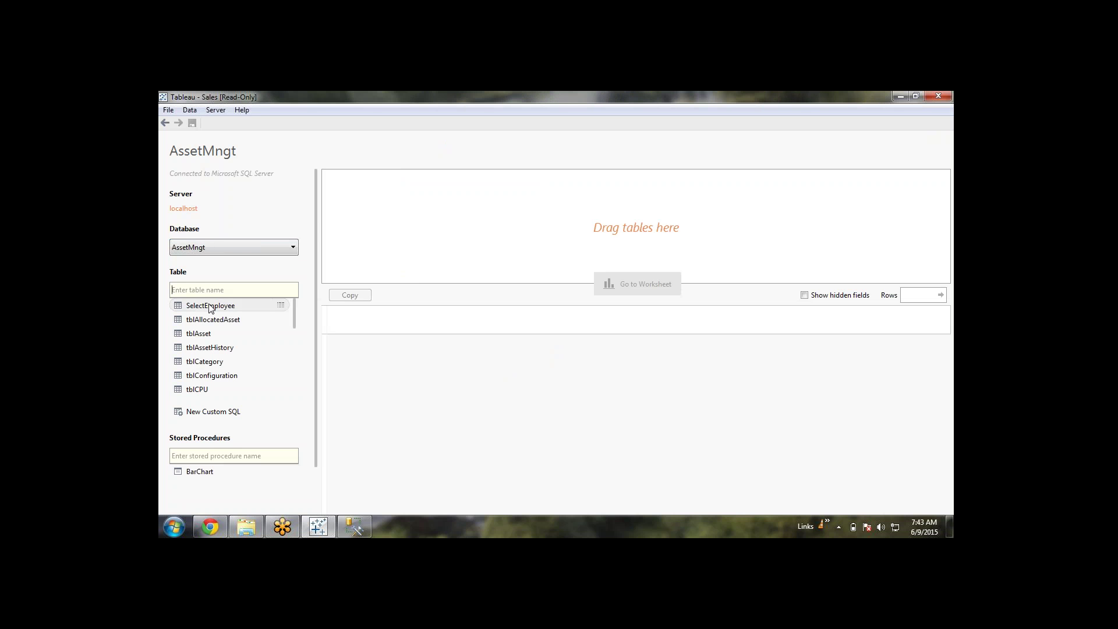
double_click(212, 363)
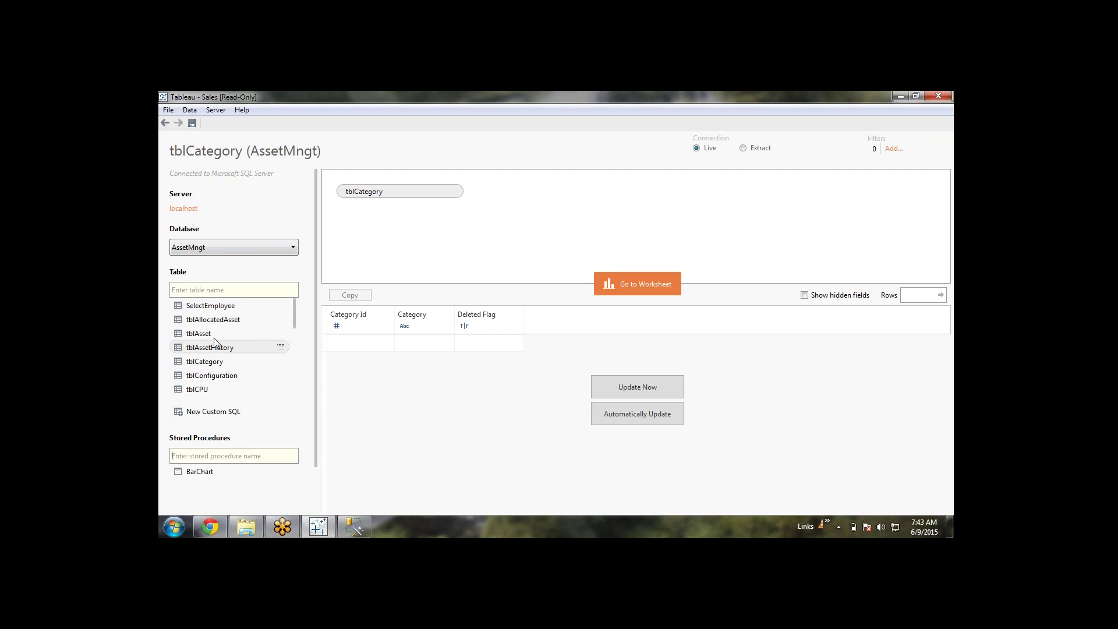
drag(213, 334, 597, 212)
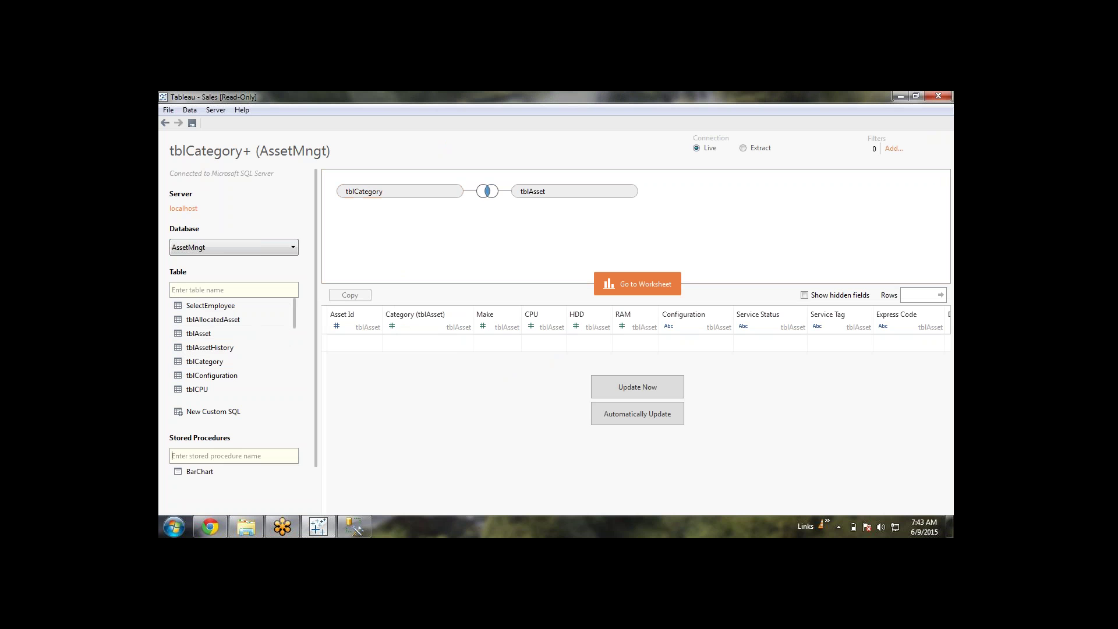
Step: Set the join between tblCategory and tblAsset to Left and try to update the data preview
click(488, 194)
click(574, 224)
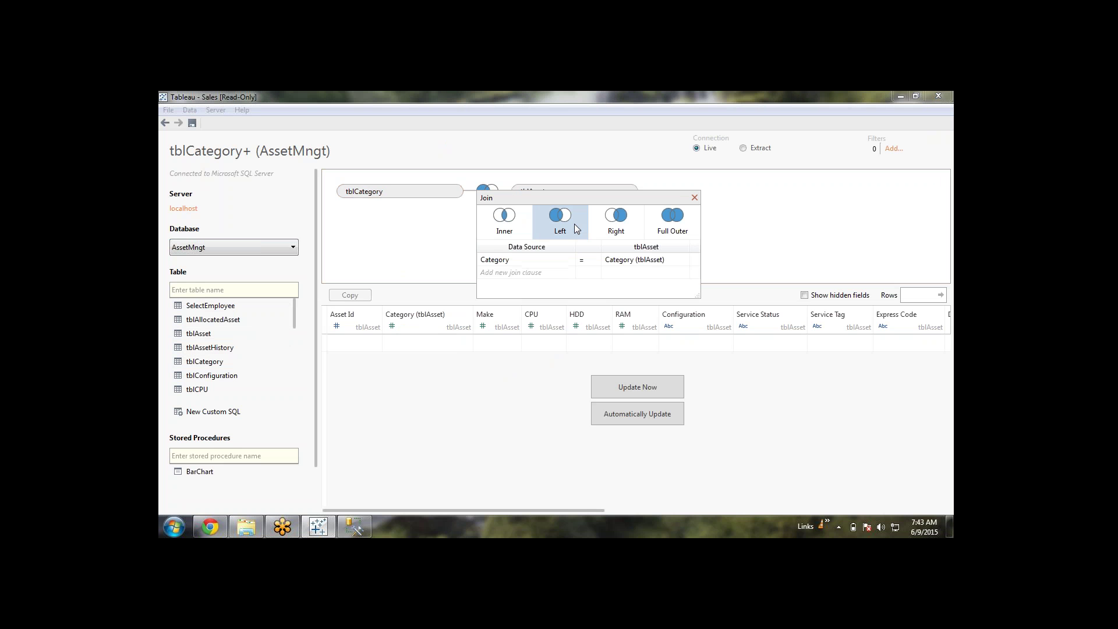
click(695, 198)
click(638, 386)
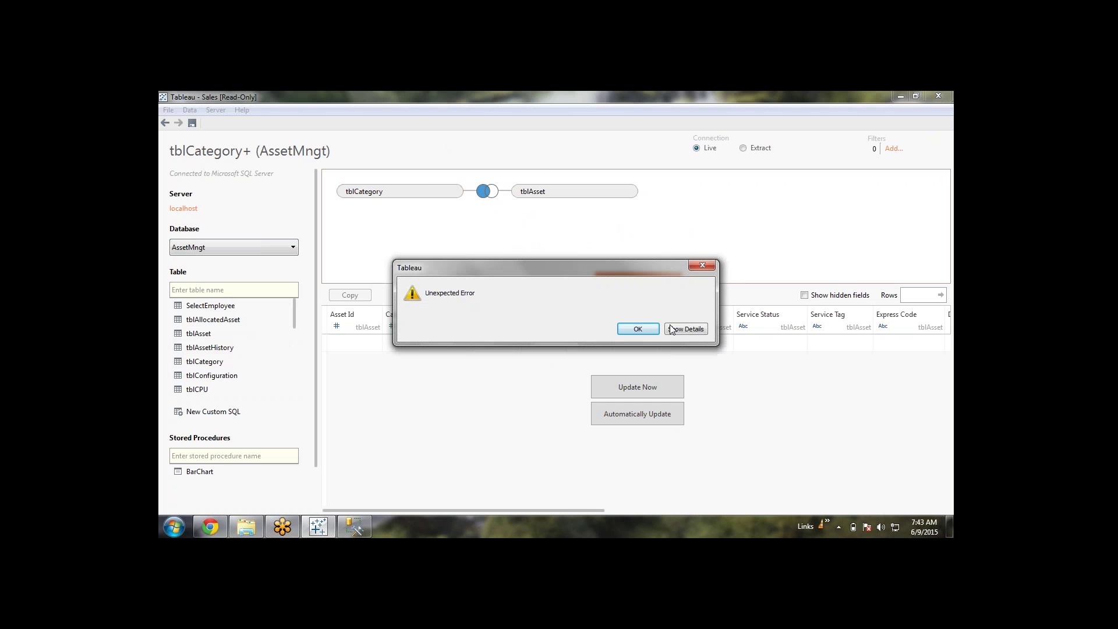
click(643, 327)
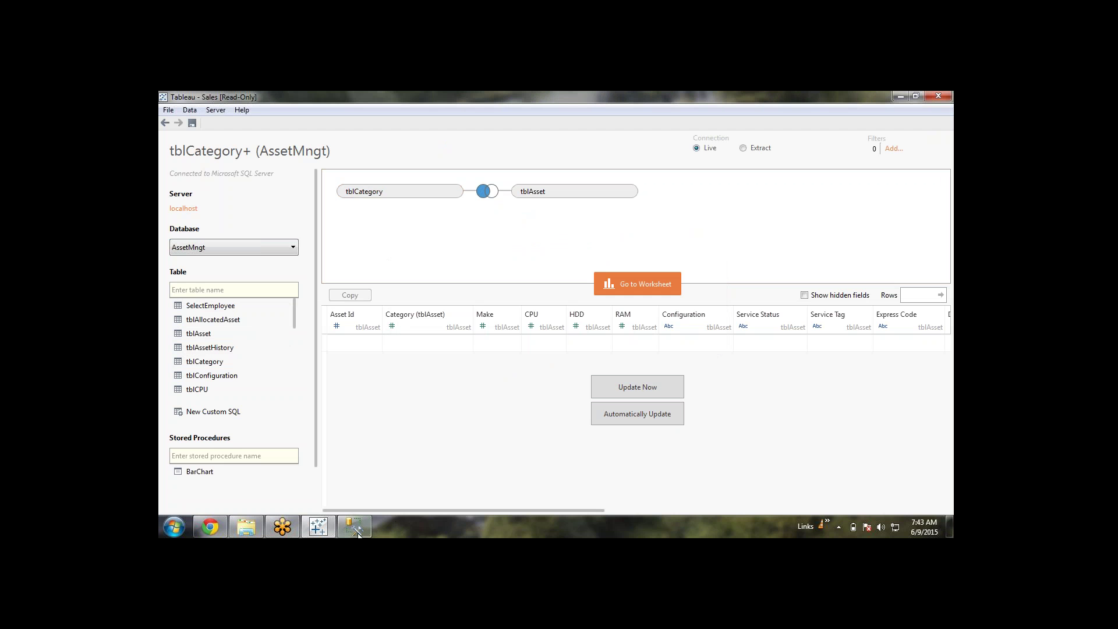
Step: Close the SQL Server data source and connect to the Microsoft Access file Data in the Sample Datas folder
mouse_move(355, 532)
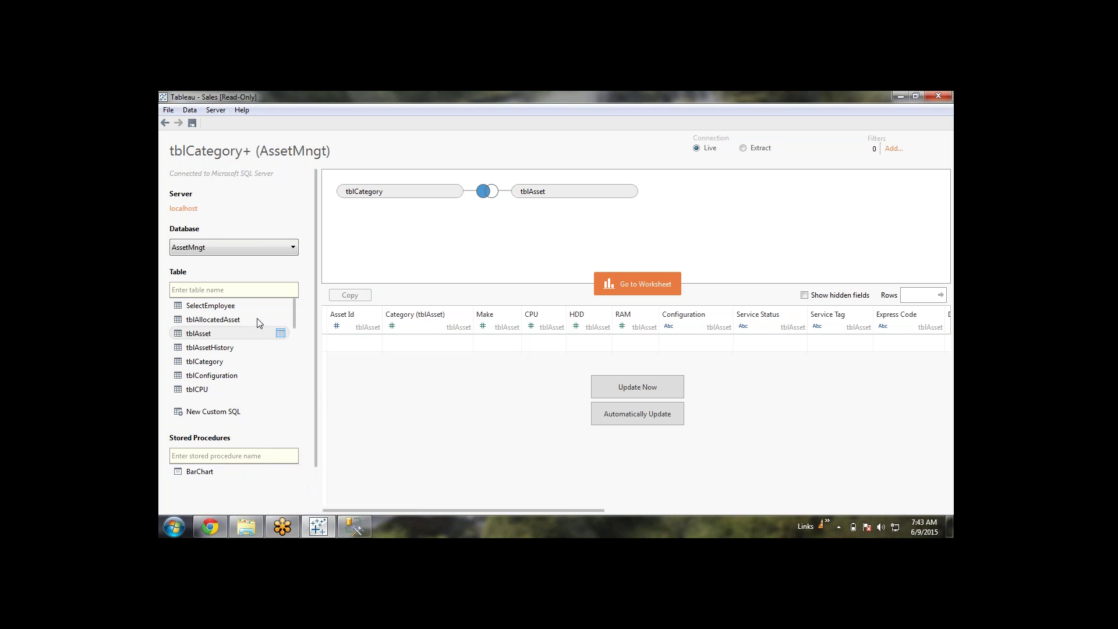
click(190, 110)
click(203, 150)
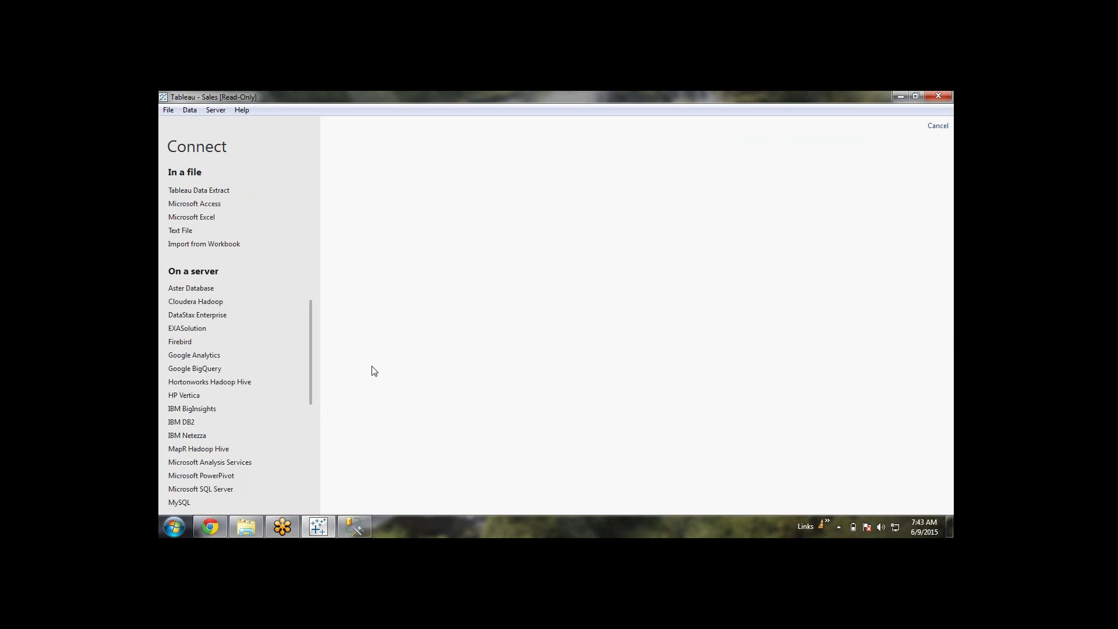
click(198, 205)
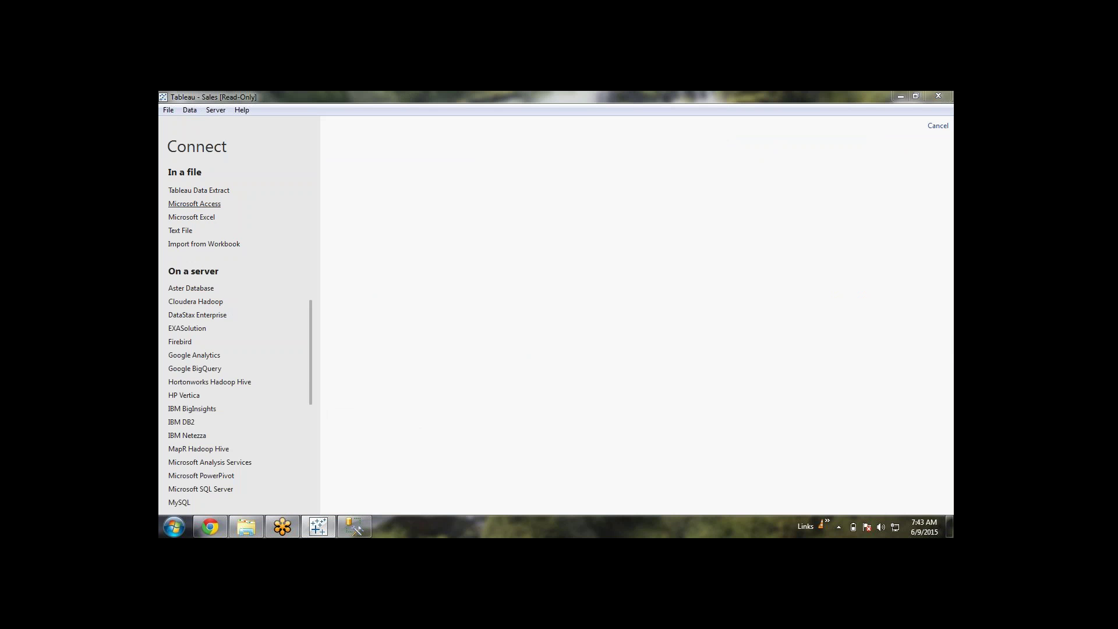
double_click(285, 197)
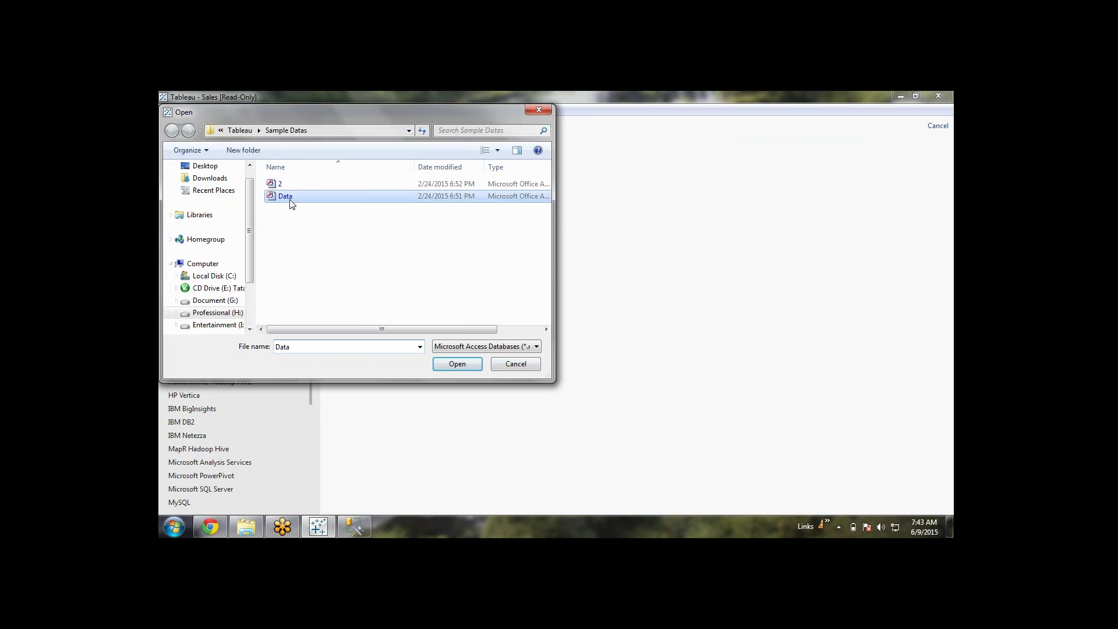
click(551, 236)
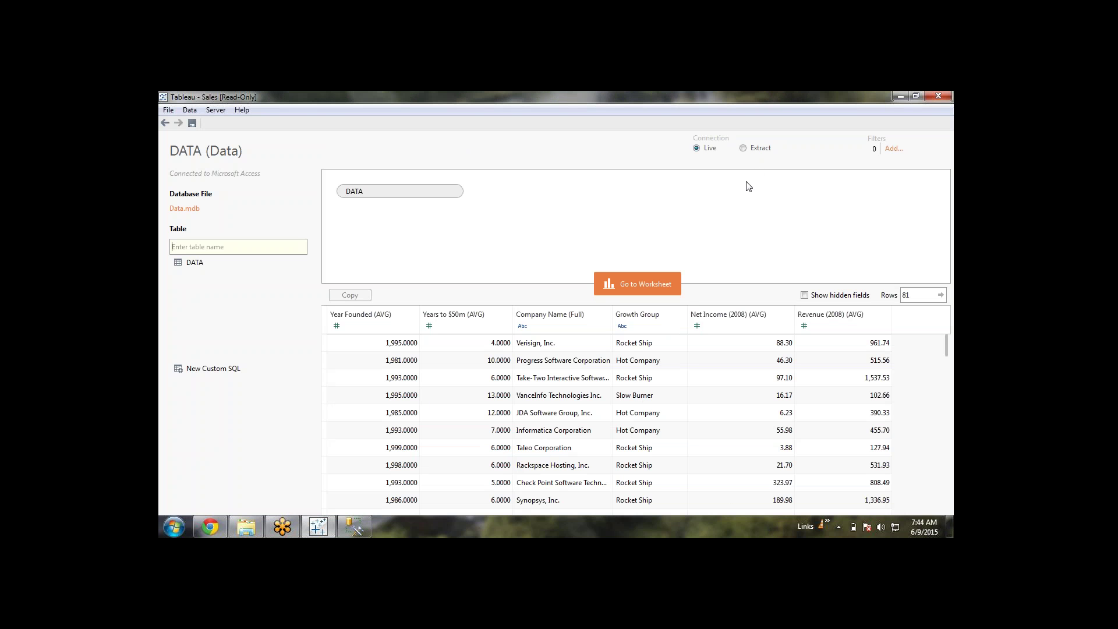
Step: Try the Extract connection, open the data source name for editing without changing it, and return the connection to Live
click(750, 150)
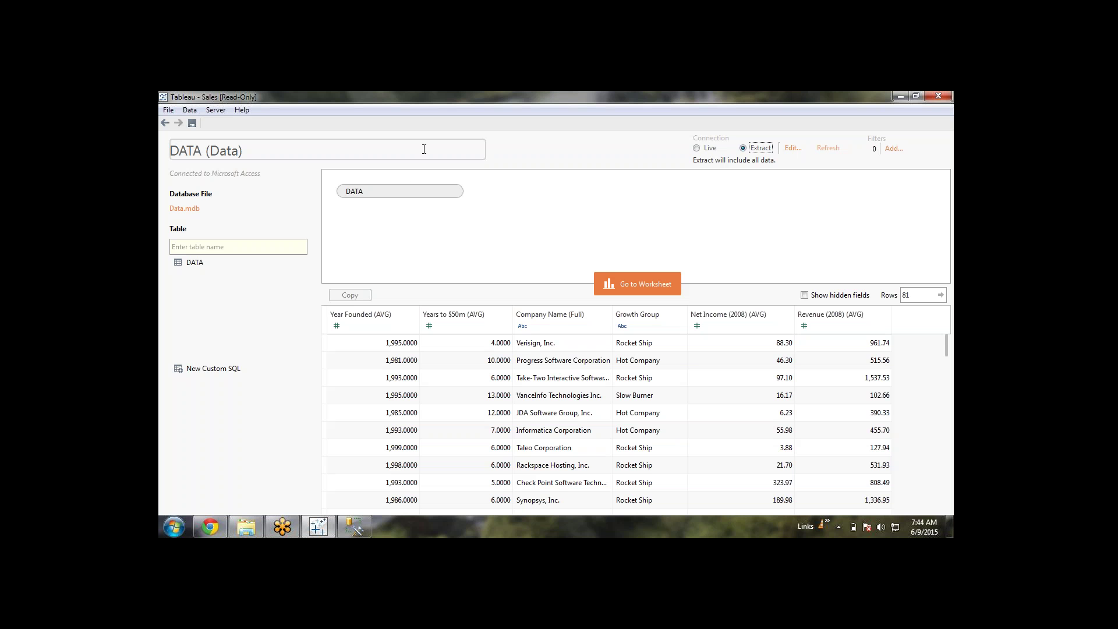
click(424, 150)
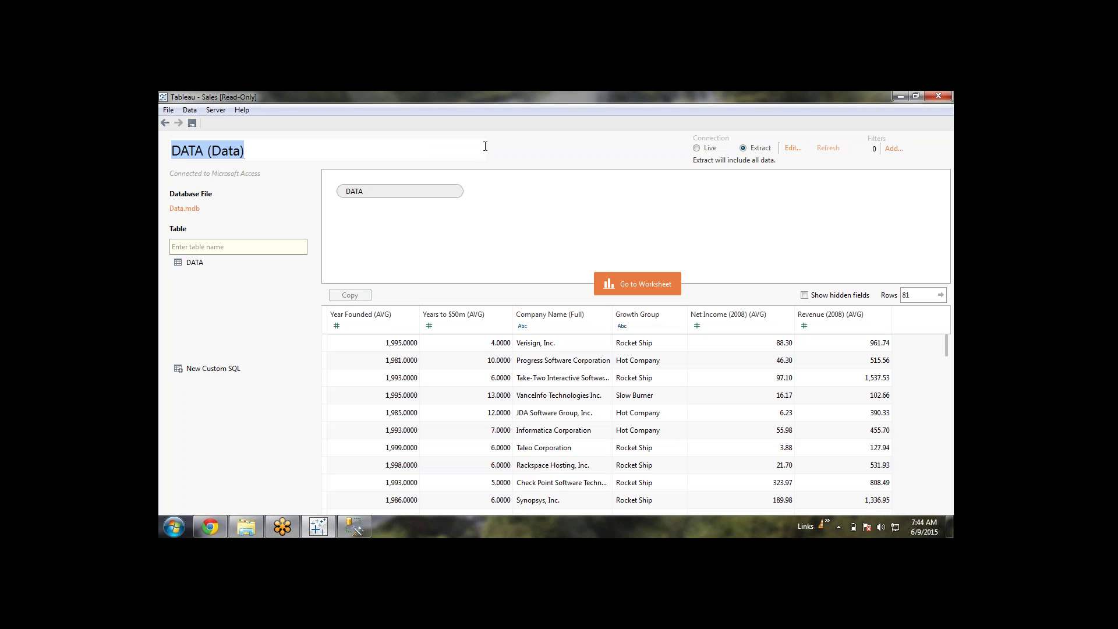
click(547, 149)
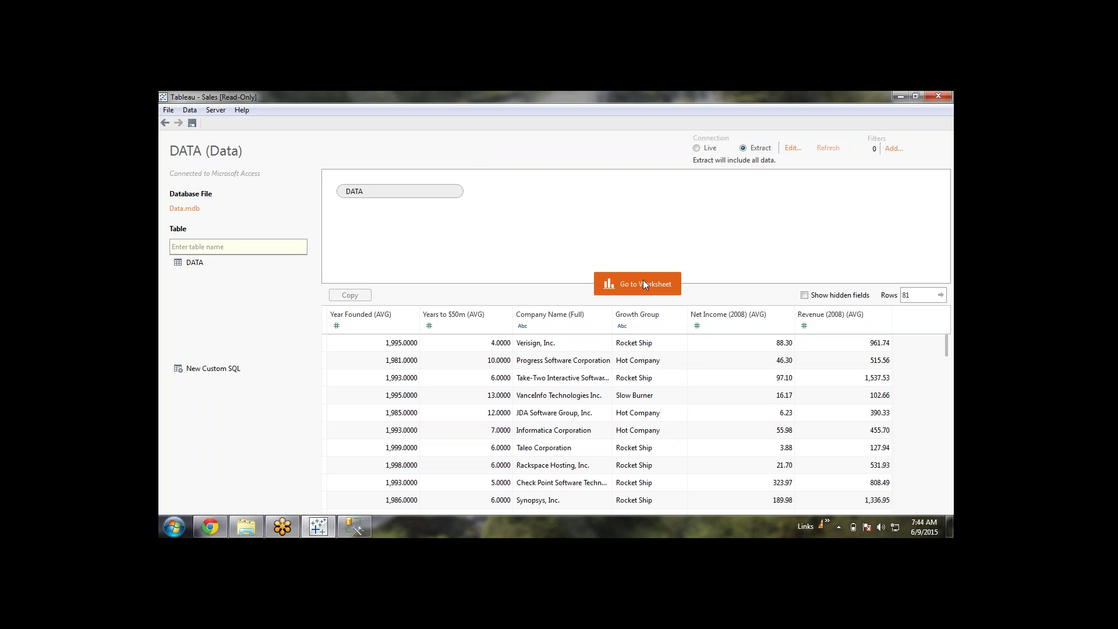
click(710, 150)
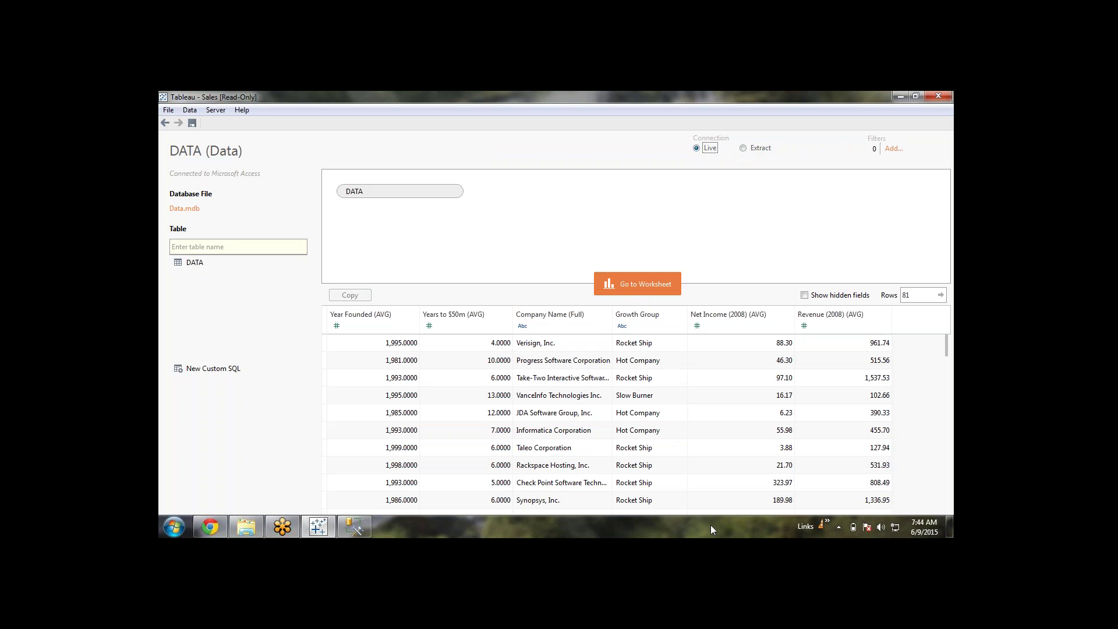
Step: Change the connection to Extract and view the extract settings without changing them
click(757, 148)
click(793, 149)
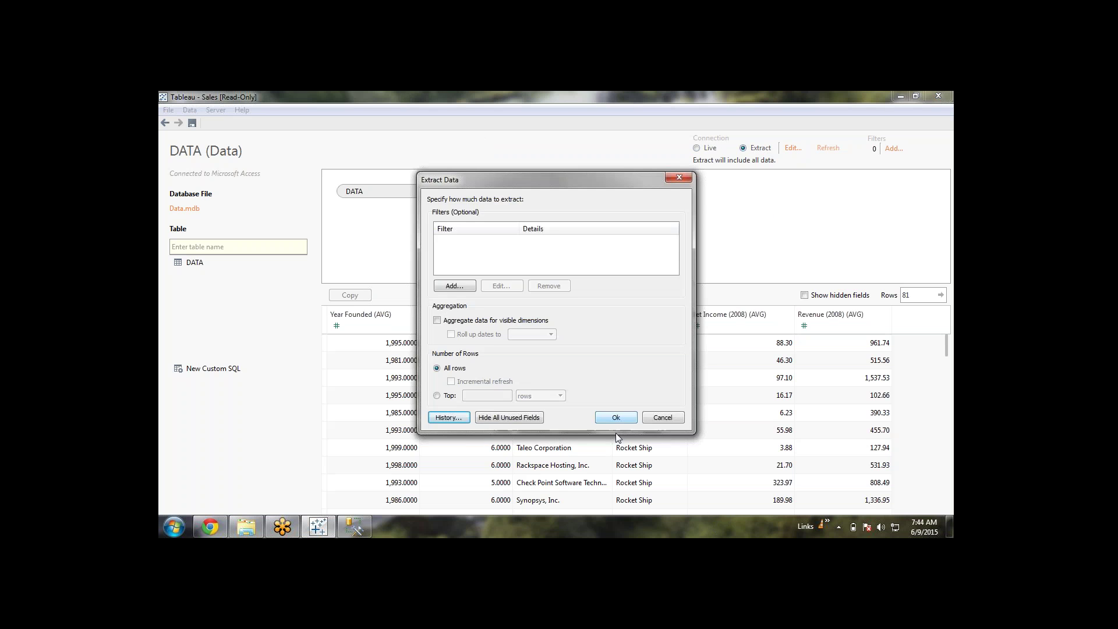
click(674, 419)
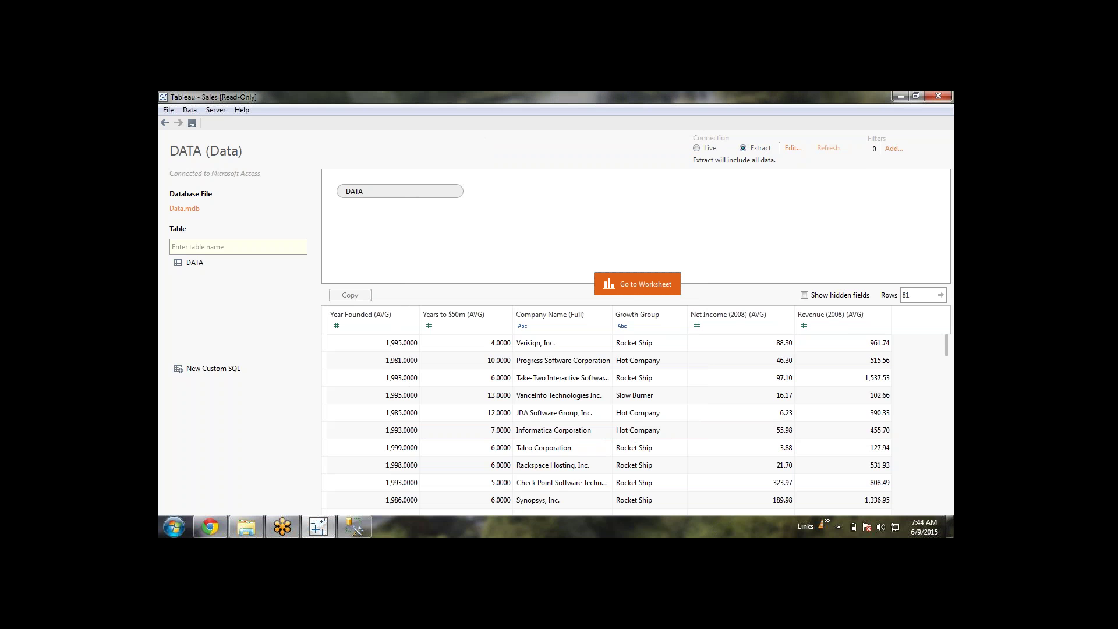
Step: Go to the worksheet and look through the workbook's sheets, including Commission Model and Sales Forecast, ending on Simple forecasting
click(638, 284)
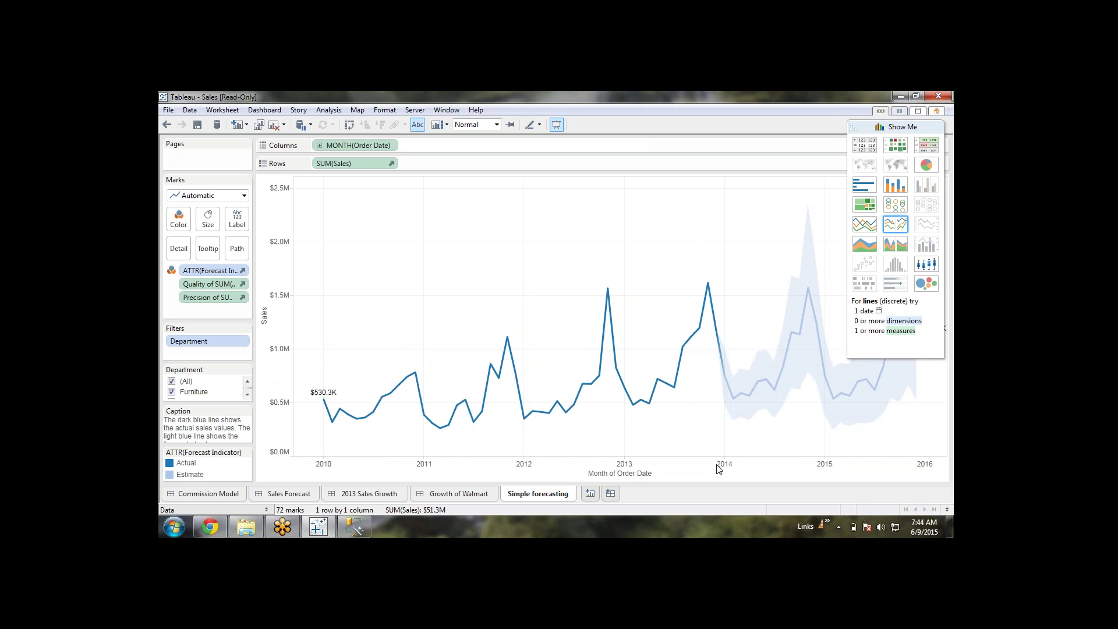
click(223, 495)
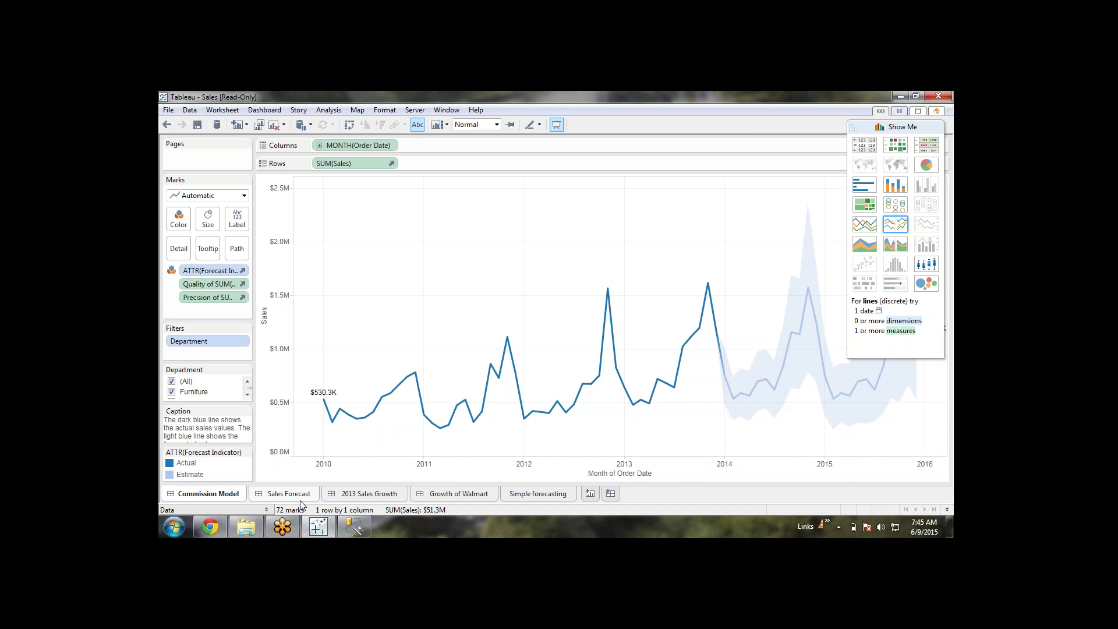
click(300, 498)
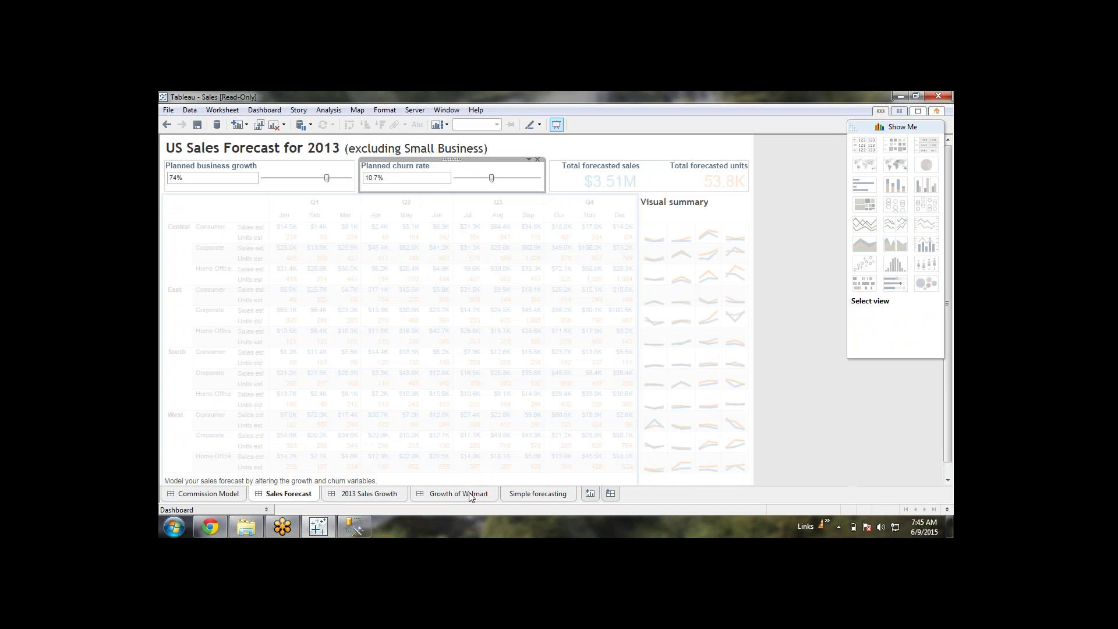
click(369, 494)
click(538, 494)
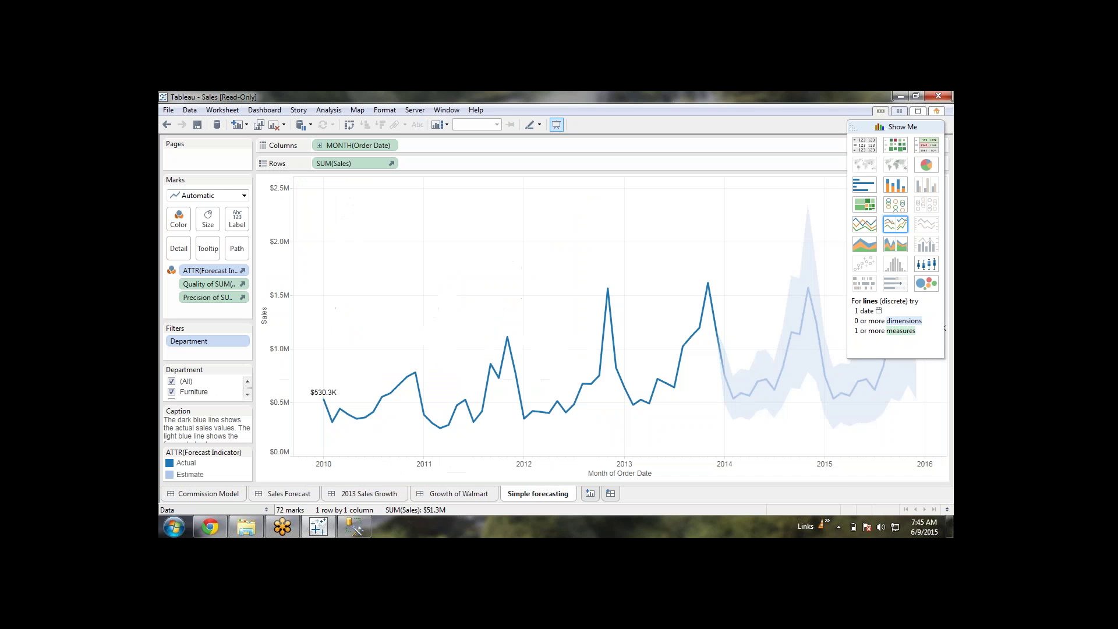
Step: Close the Sales workbook without saving its changes and start Tableau again with a new workbook
click(919, 110)
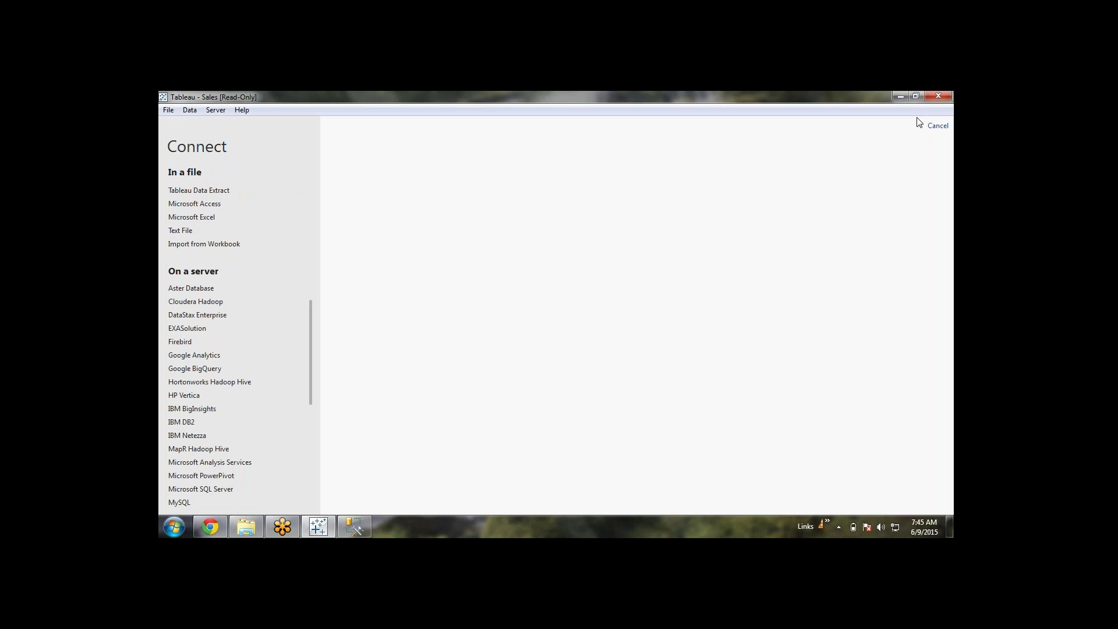
click(938, 96)
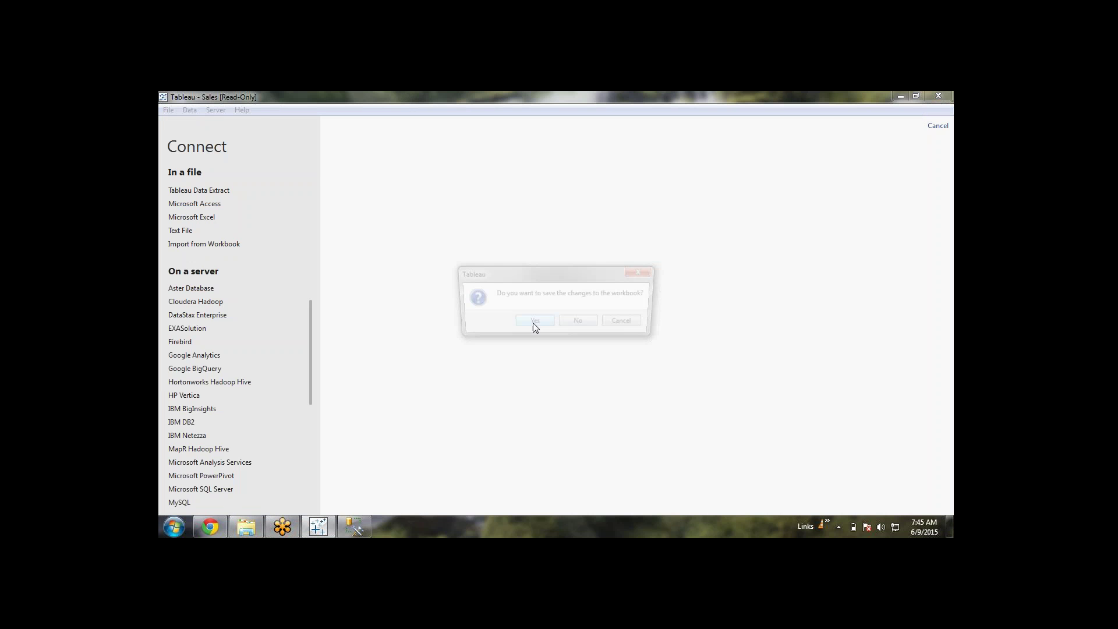
click(580, 323)
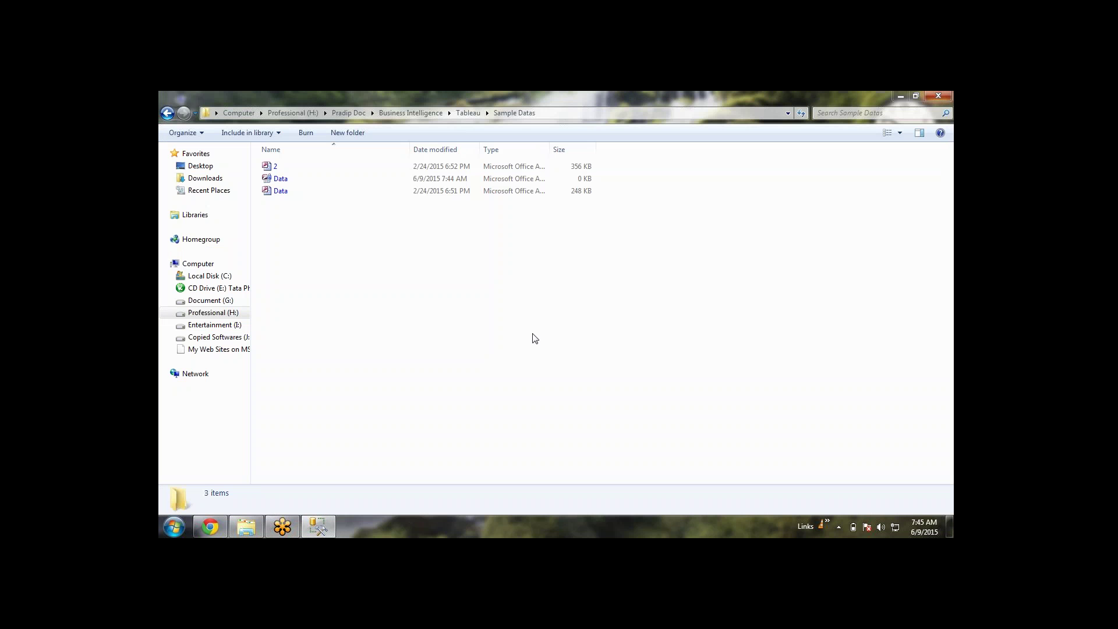
click(828, 523)
click(850, 463)
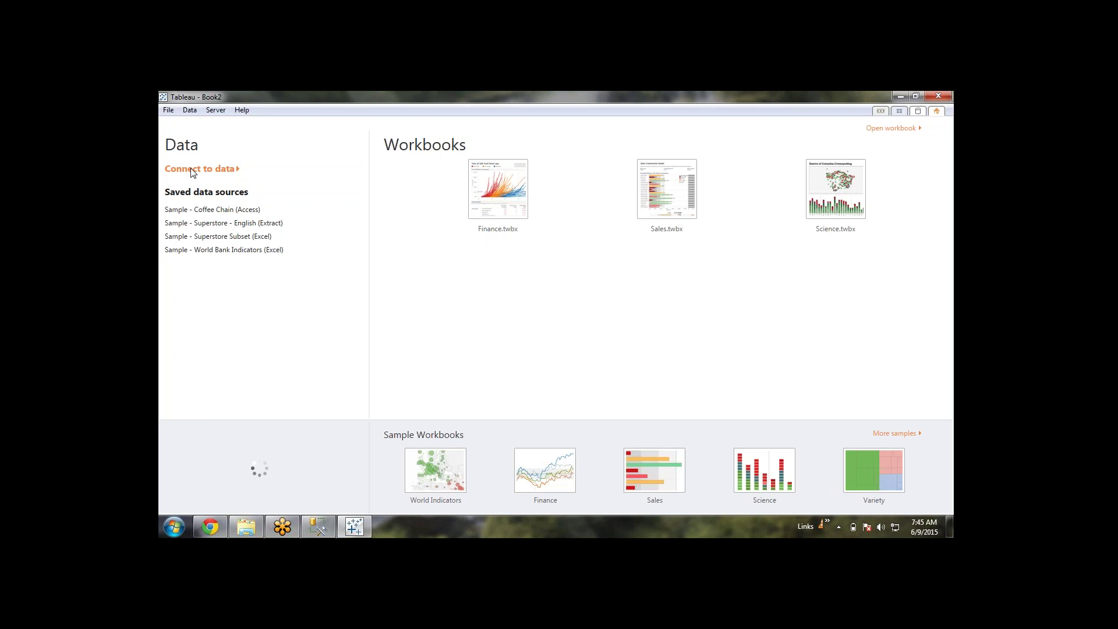
Step: Connect to the Microsoft Access file Data in the Sample Datas folder
click(193, 170)
click(186, 205)
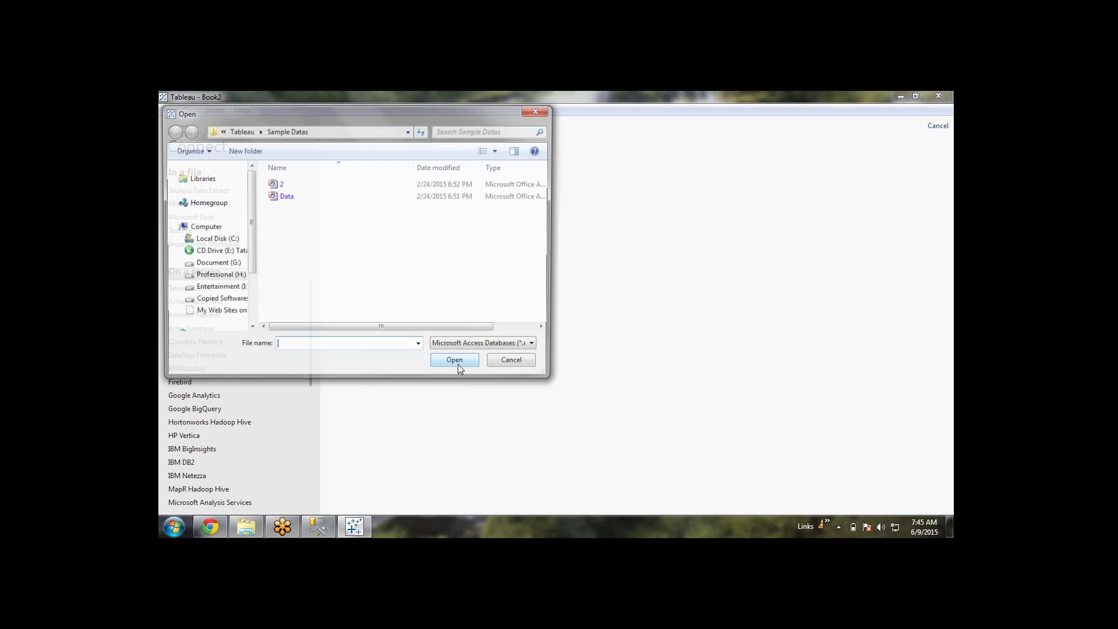
click(284, 196)
double_click(282, 197)
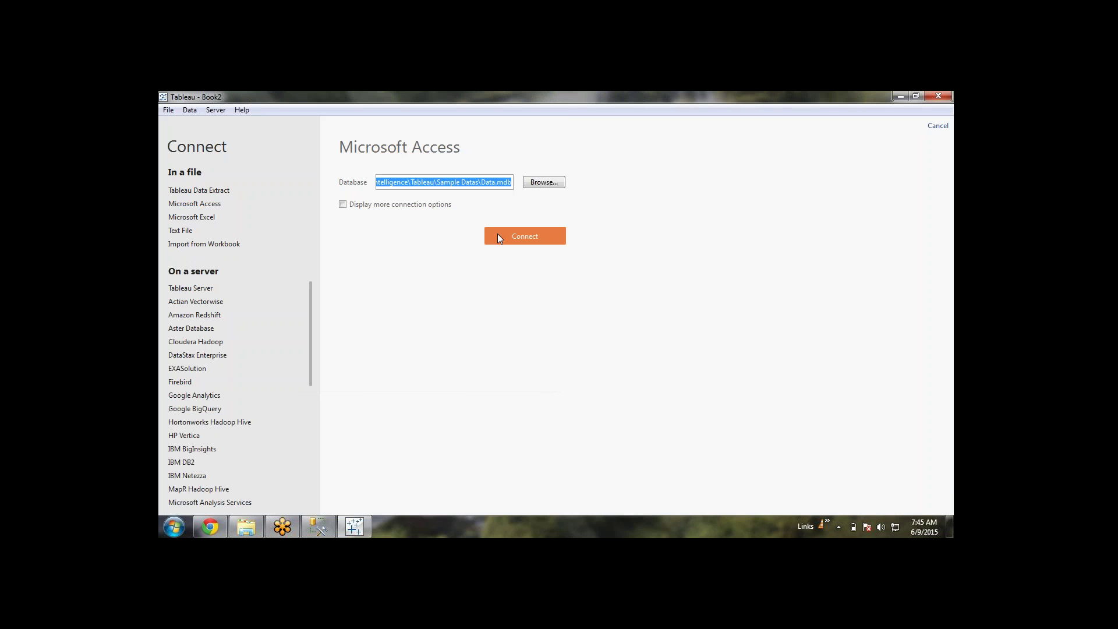
click(523, 237)
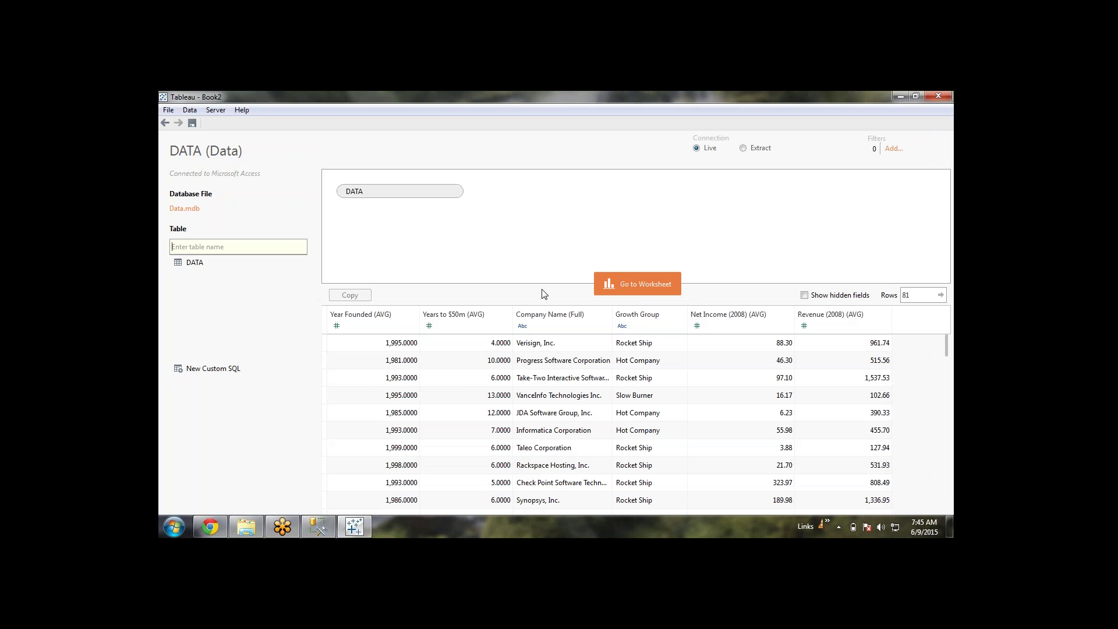
Step: Change the connection to Extract, save it on the Desktop as a Tableau Data Extract named DATA (Data), and open the worksheet
click(743, 147)
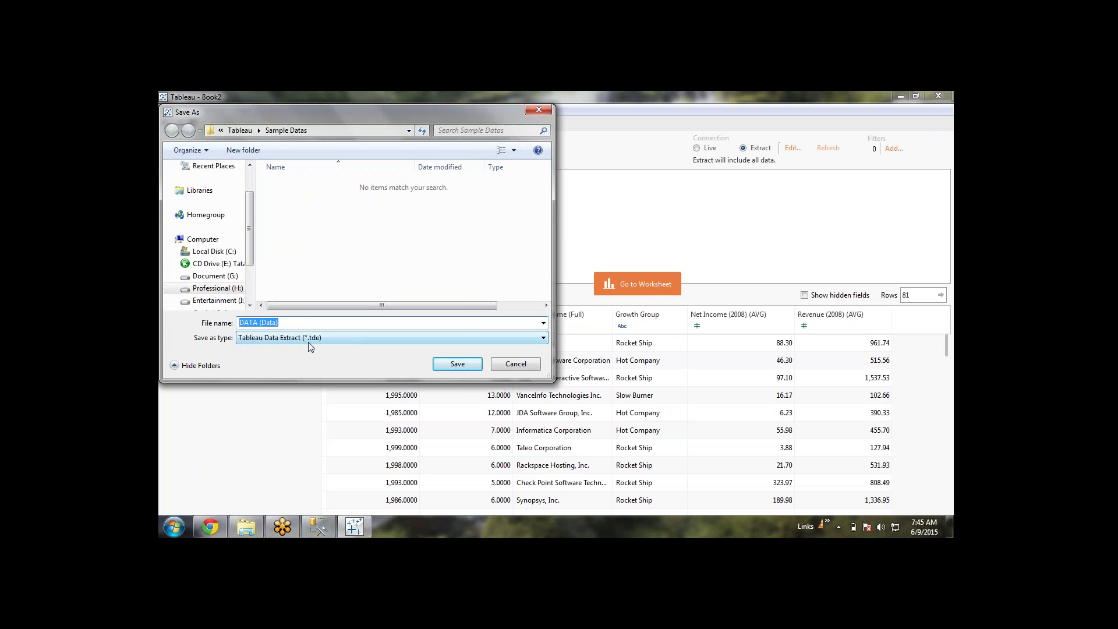
click(327, 322)
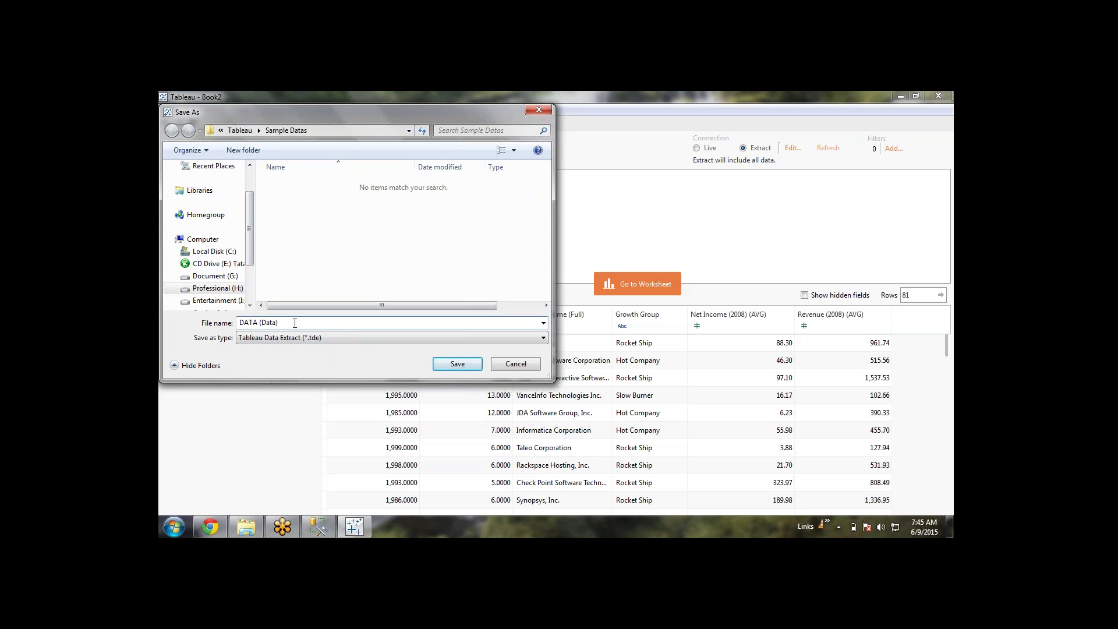
drag(294, 324, 236, 323)
scroll(250, 209, up, 2)
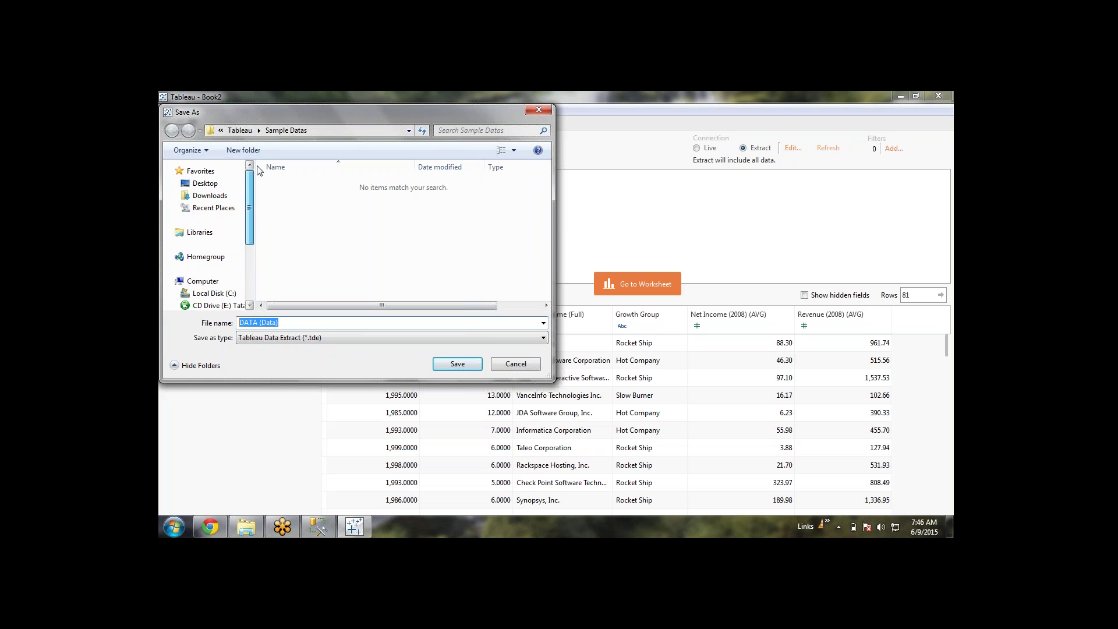
click(205, 183)
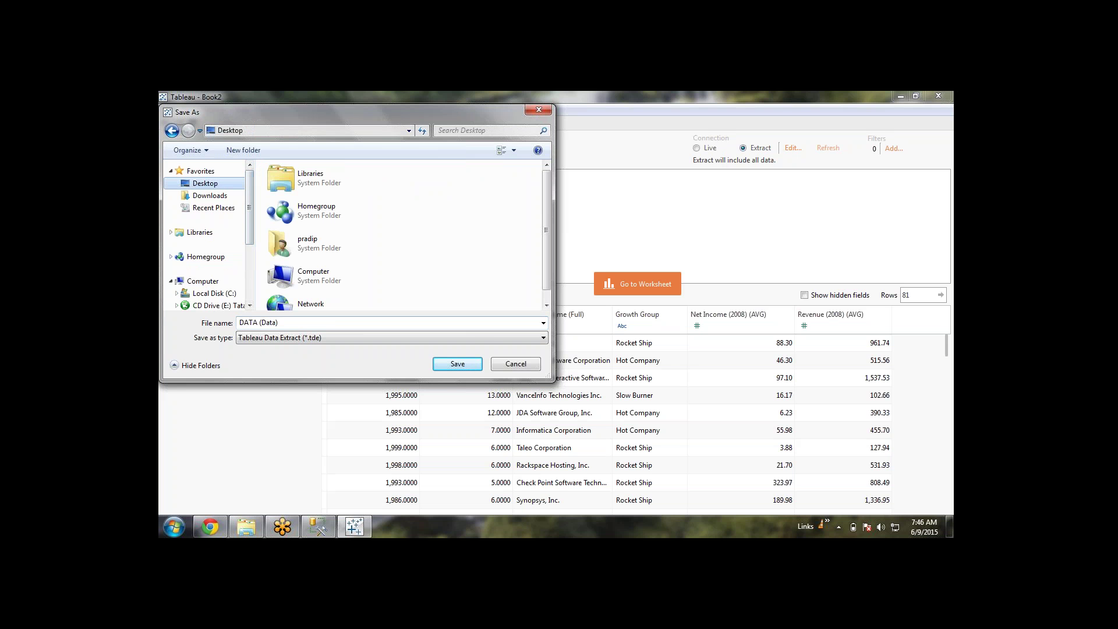
click(458, 364)
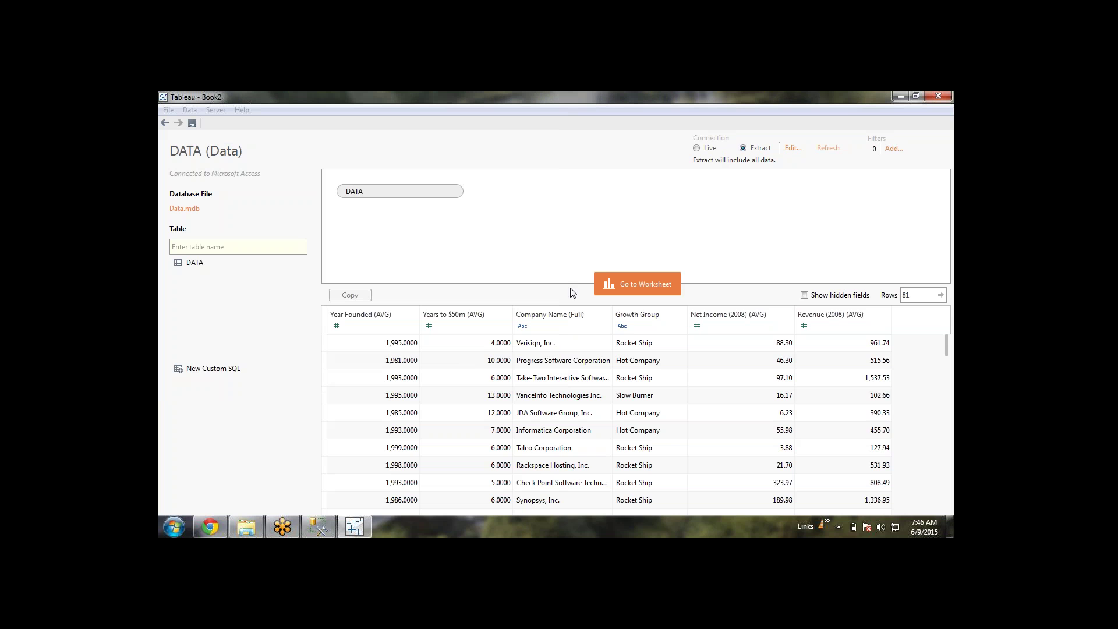
click(644, 286)
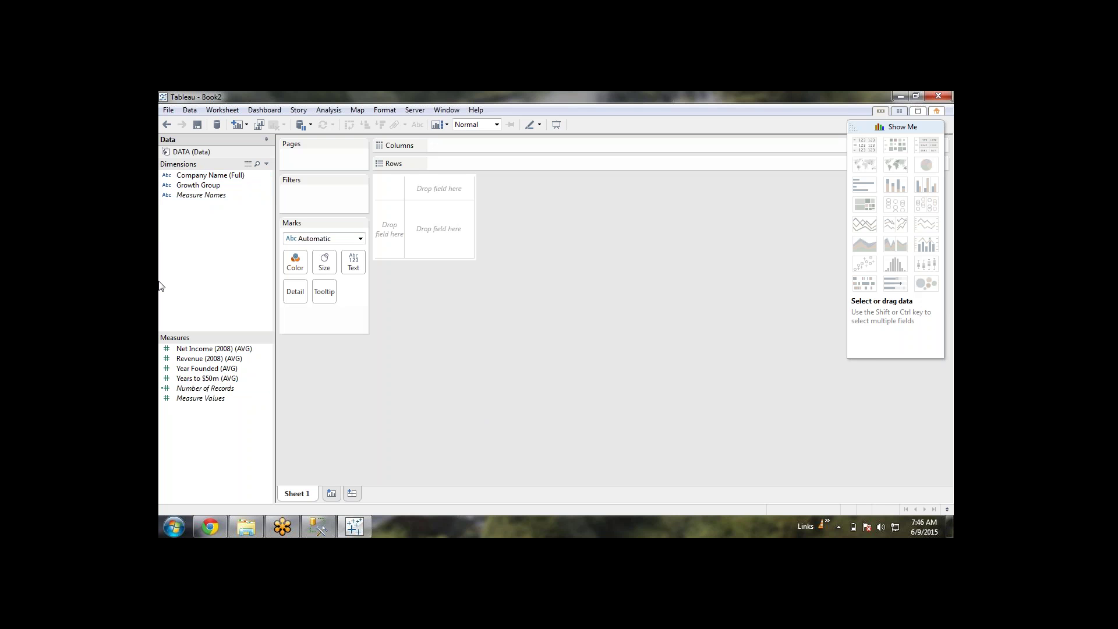
Step: Chart Revenue (2008) (AVG) by Company Name (Full) as horizontal bars, briefly trying the pie chart type
double_click(197, 175)
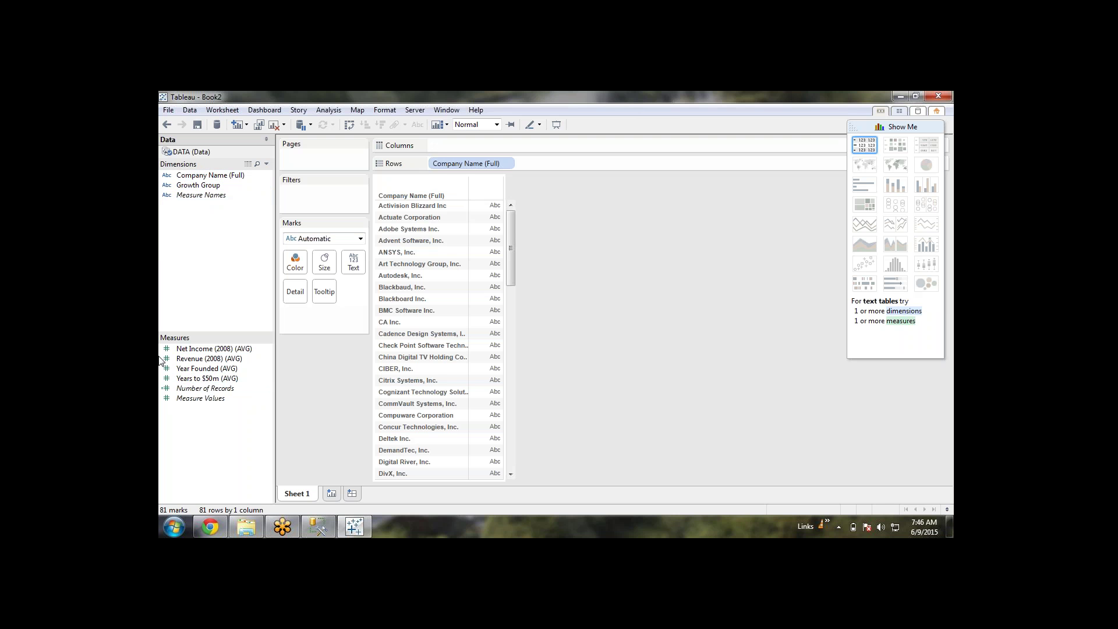
click(240, 359)
double_click(240, 359)
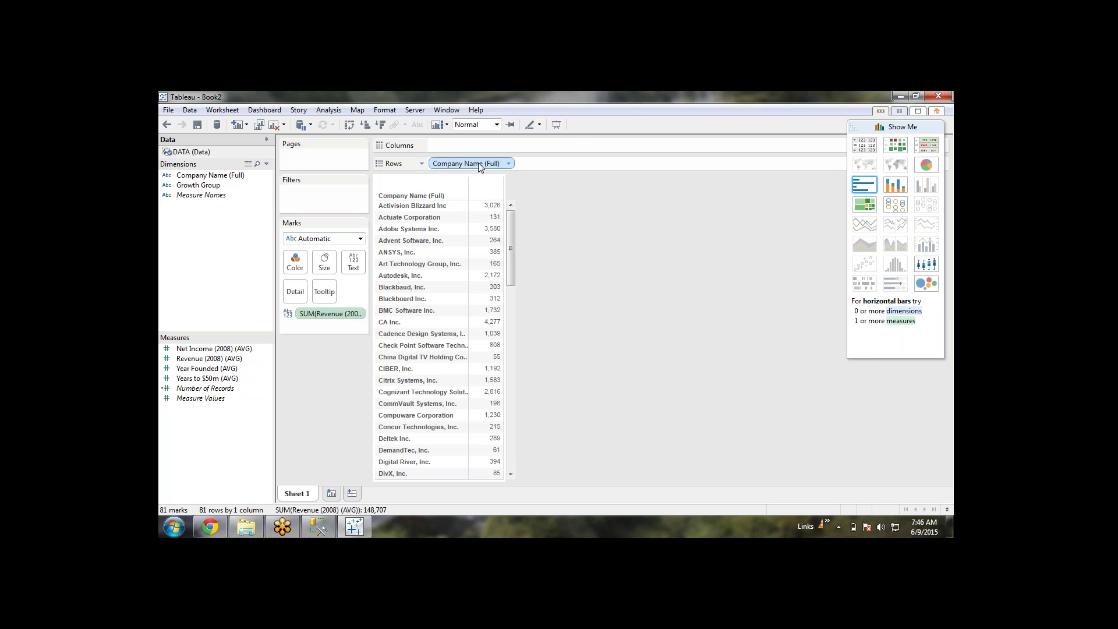
click(868, 186)
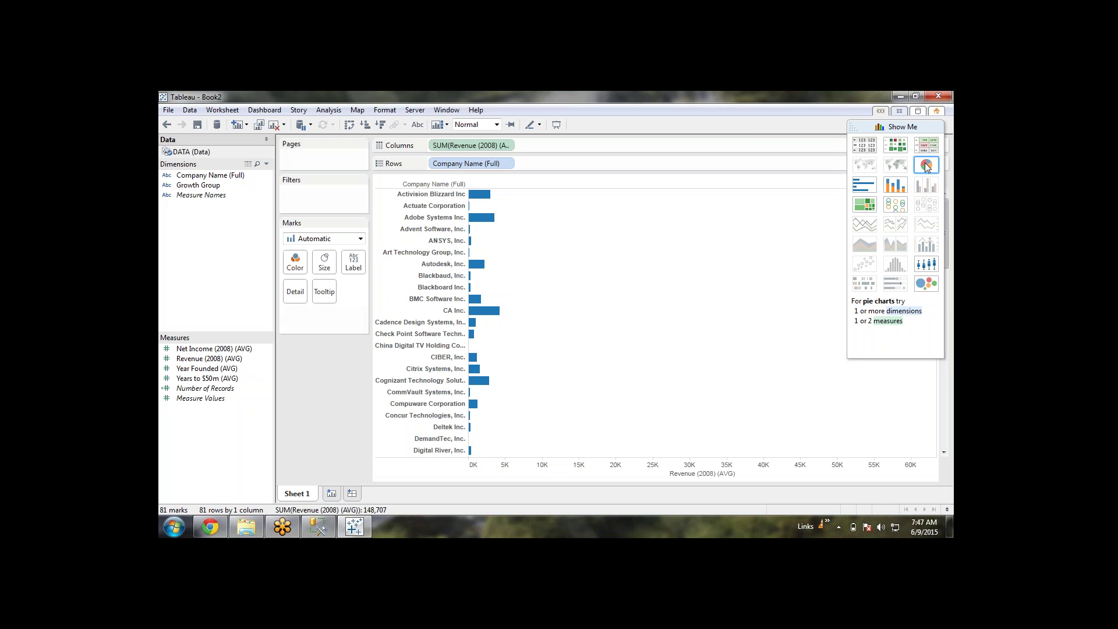
click(924, 164)
click(868, 190)
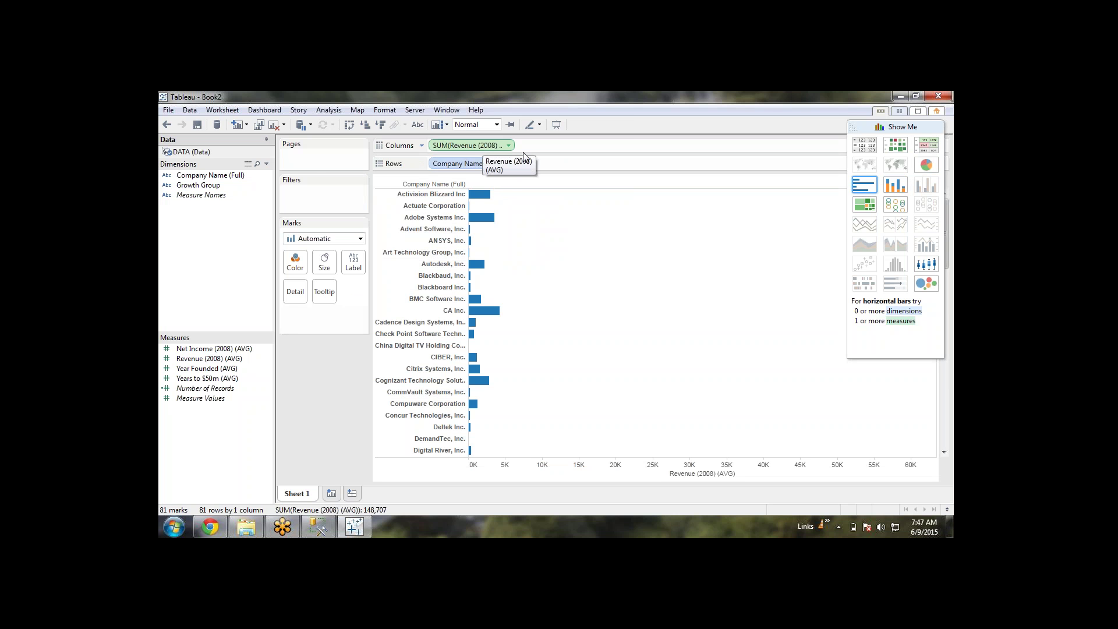
Step: Swap the rows and columns of the bar chart and sort the companies by revenue in descending order
click(350, 125)
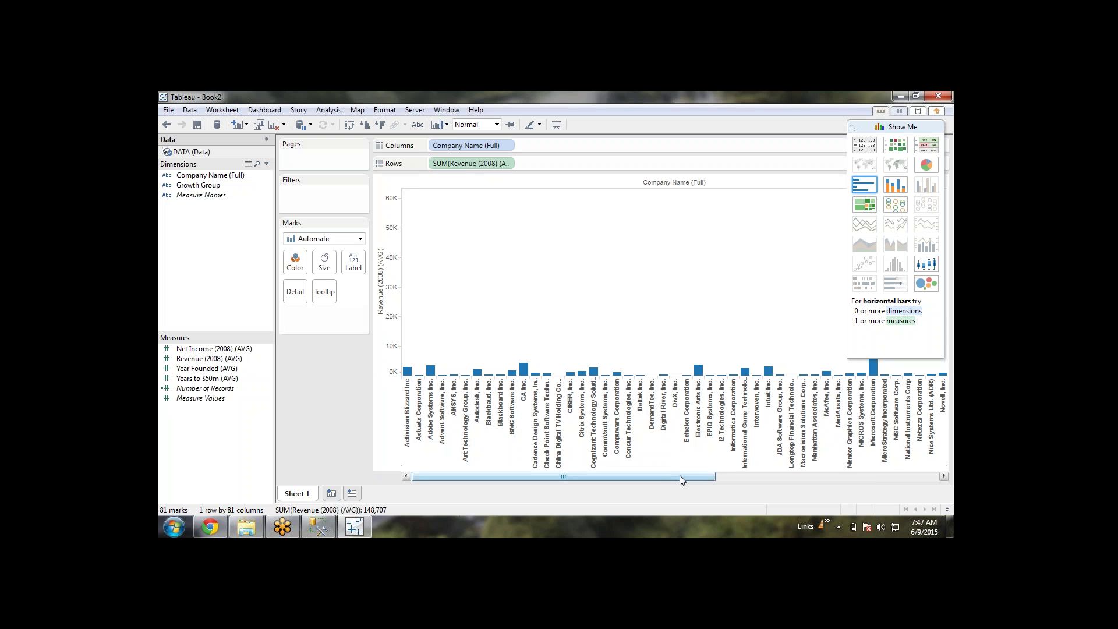
drag(679, 475, 507, 470)
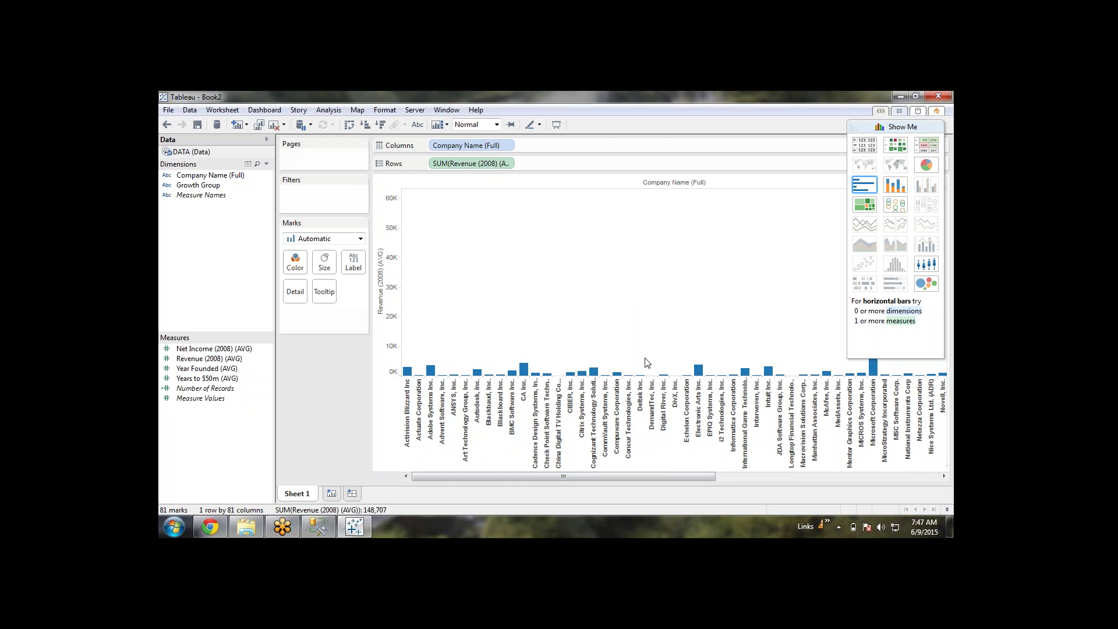
click(381, 125)
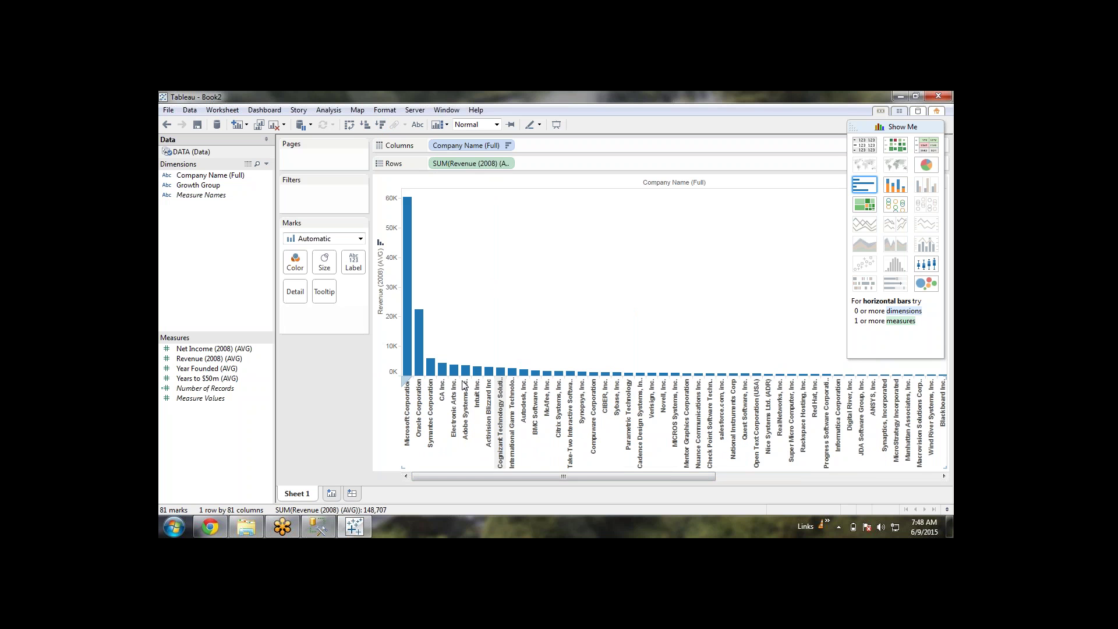
mouse_move(407, 334)
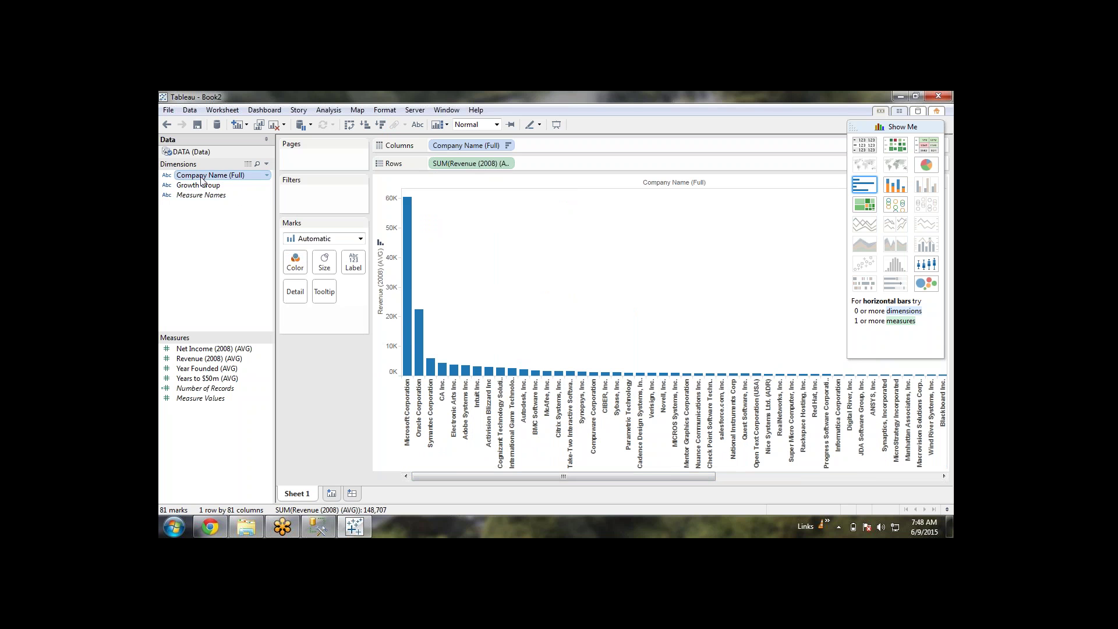
Step: Try colouring the bars by Company Name (Full), then remove that field from the marks
drag(202, 182, 295, 261)
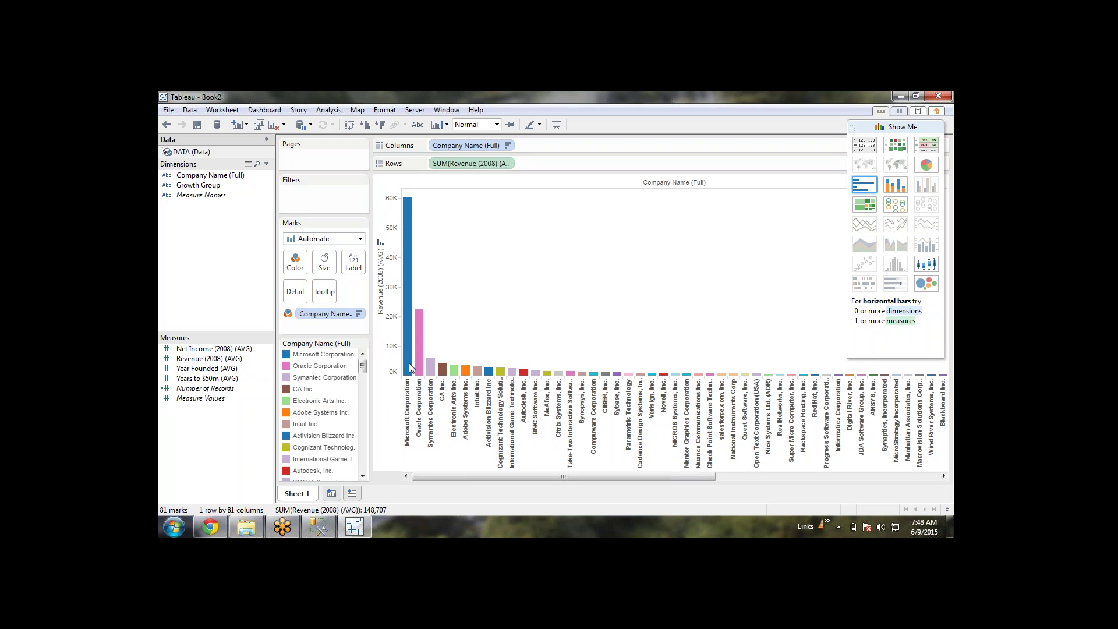
mouse_move(407, 366)
right_click(342, 315)
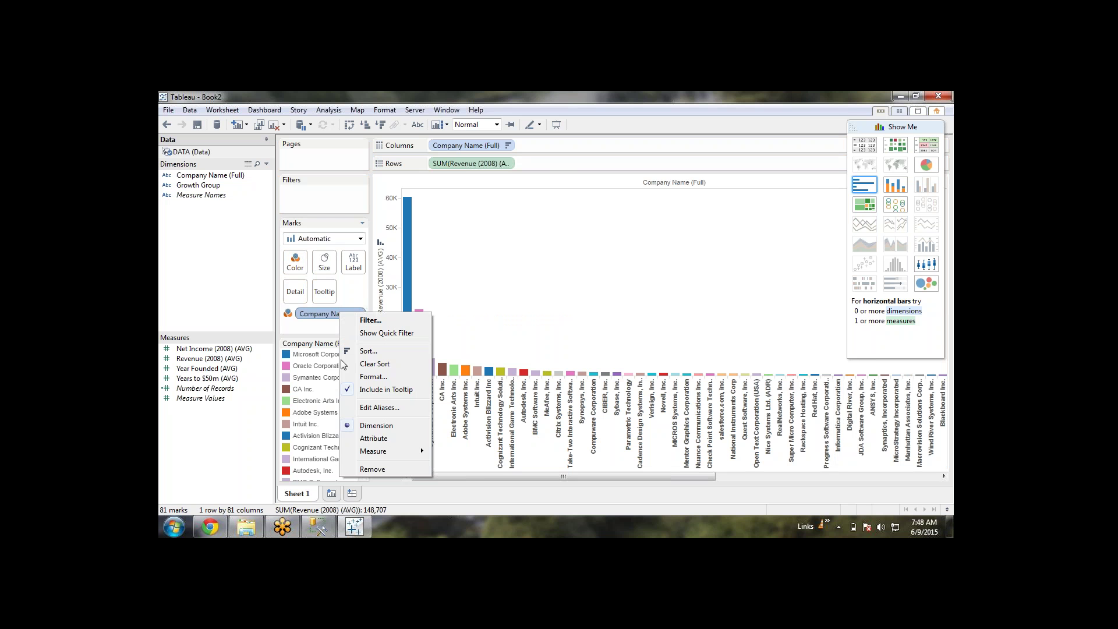
click(367, 468)
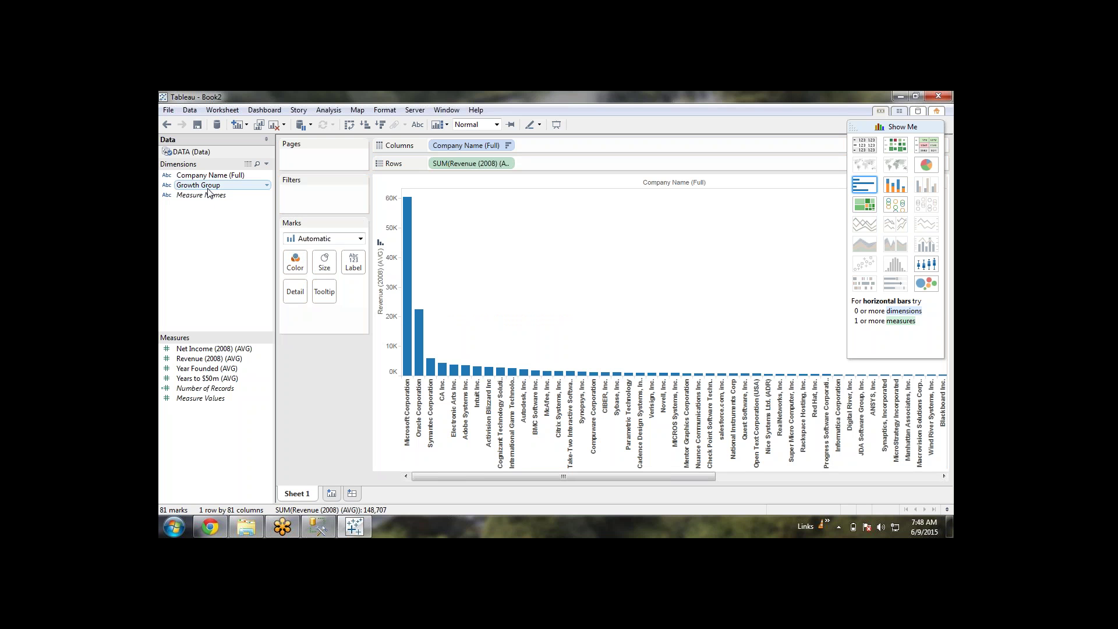
Step: Colour the revenue bars by Growth Group and inspect the bars
drag(211, 188, 295, 262)
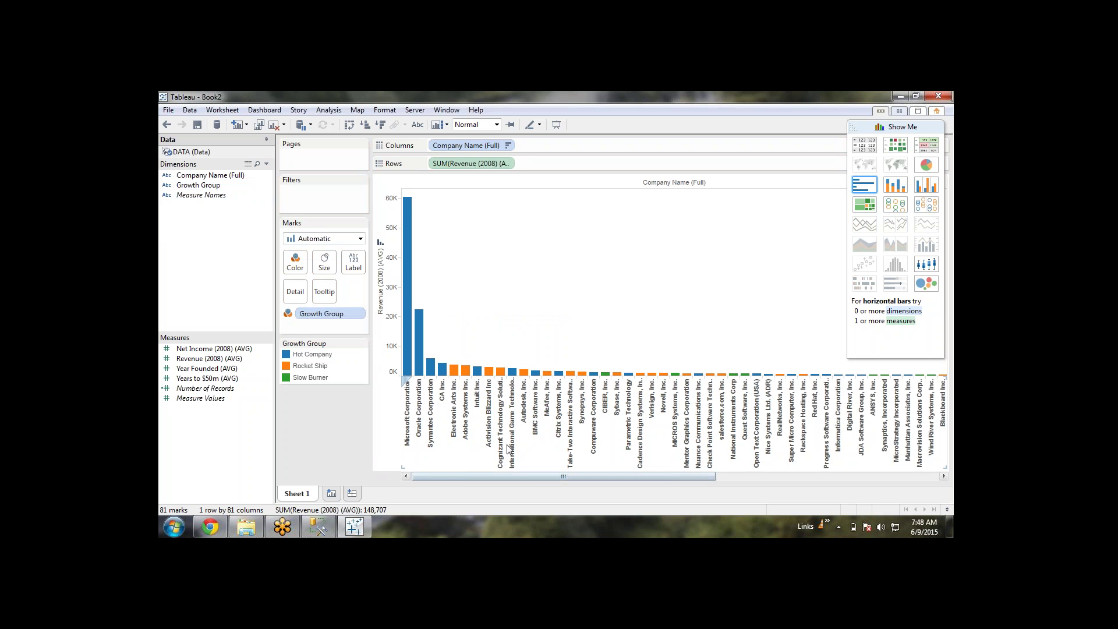
mouse_move(498, 374)
mouse_move(548, 378)
Step: Add a new dashboard and a second worksheet to the workbook
click(353, 493)
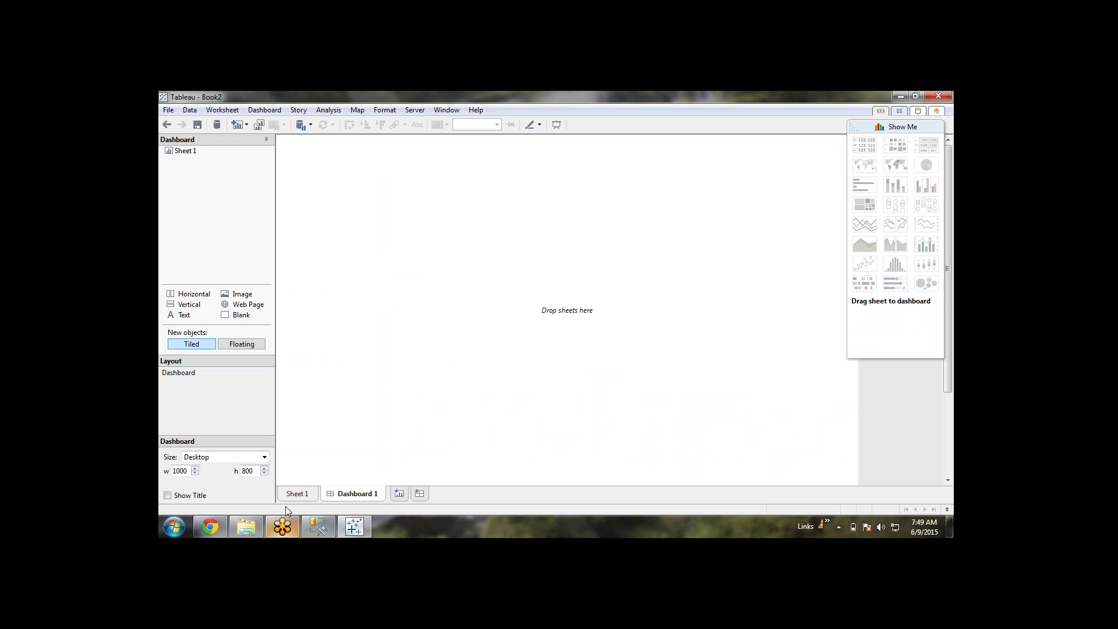
click(399, 493)
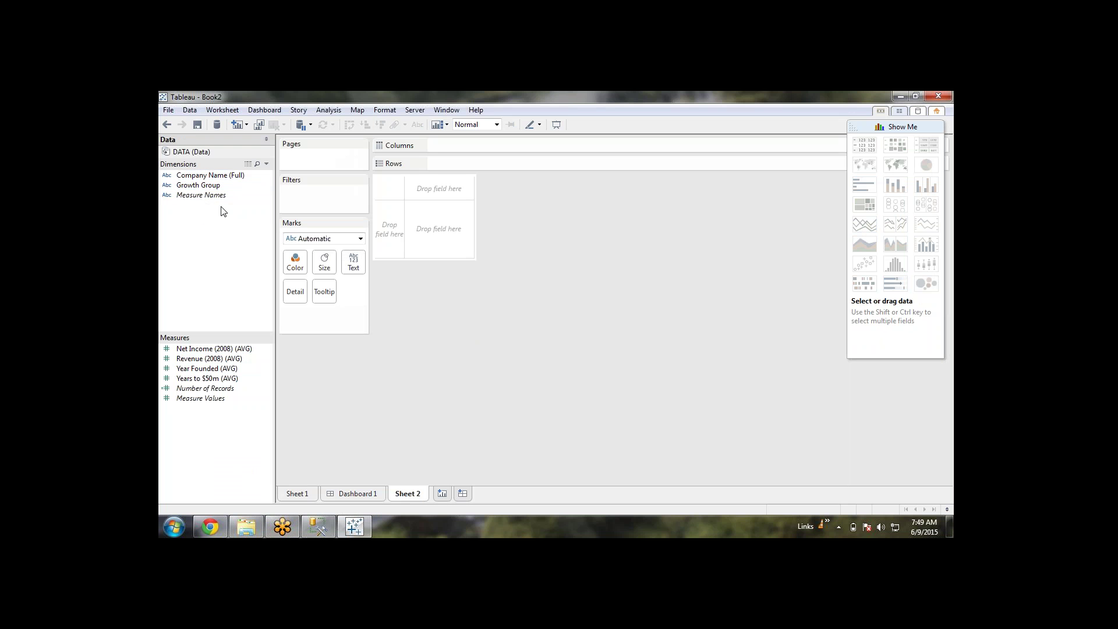
Step: Chart Net Income (2008) (AVG) by Growth Group as packed bubbles on Sheet 2
click(195, 185)
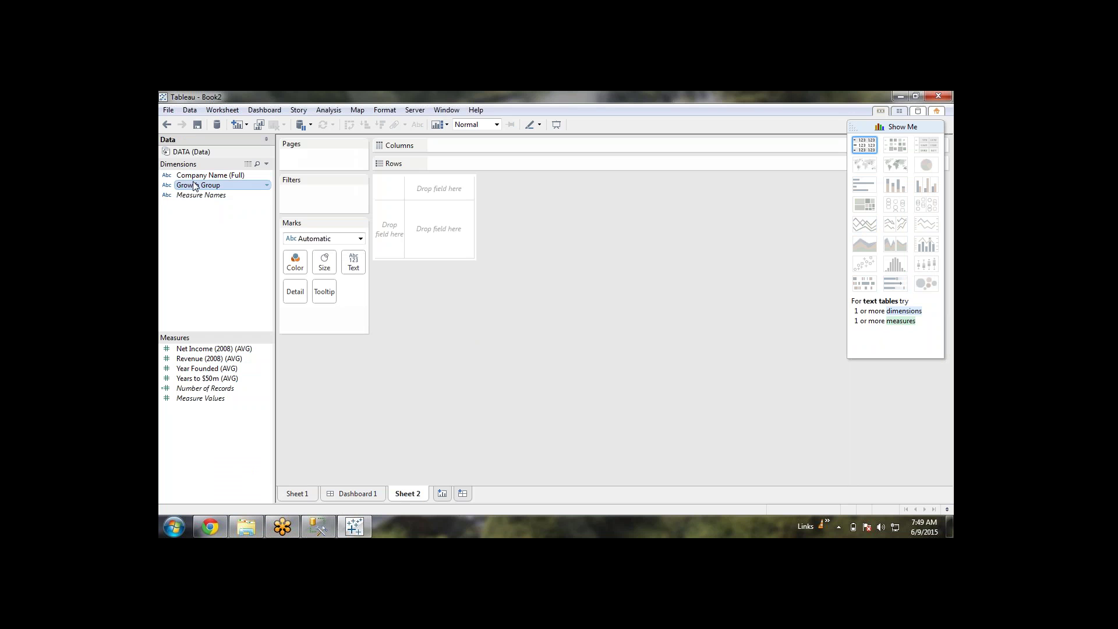
drag(194, 186, 454, 237)
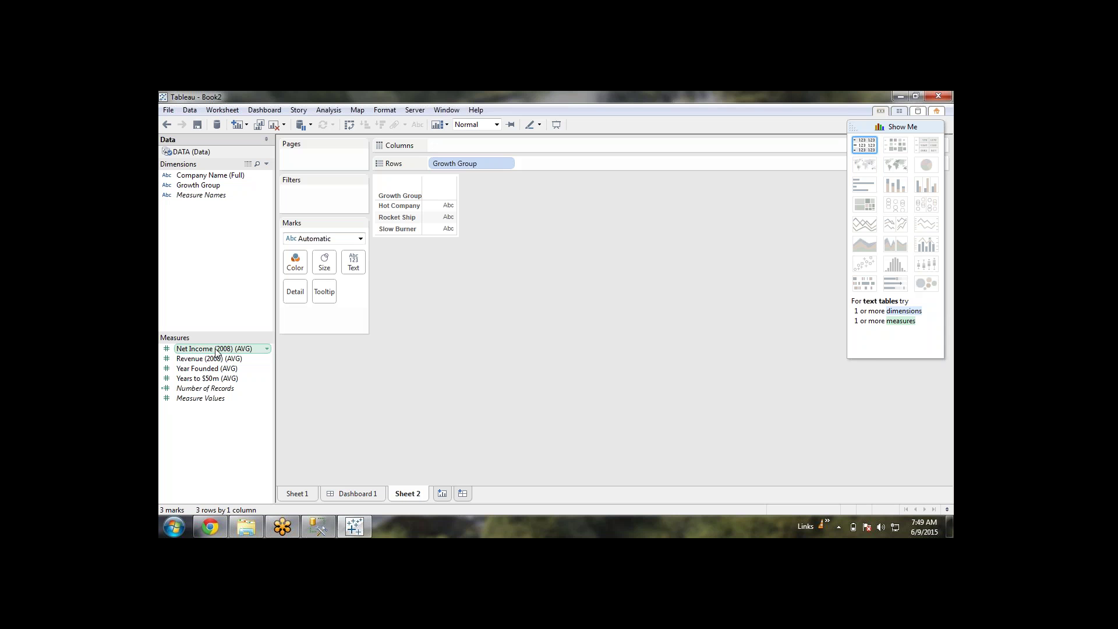
drag(215, 351, 445, 218)
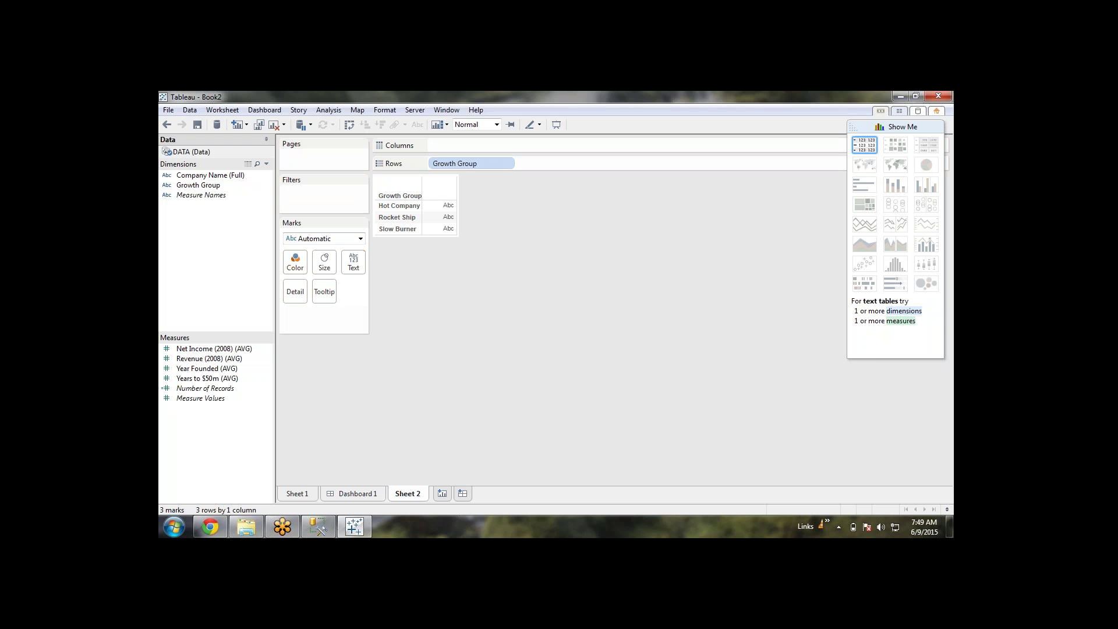
double_click(214, 348)
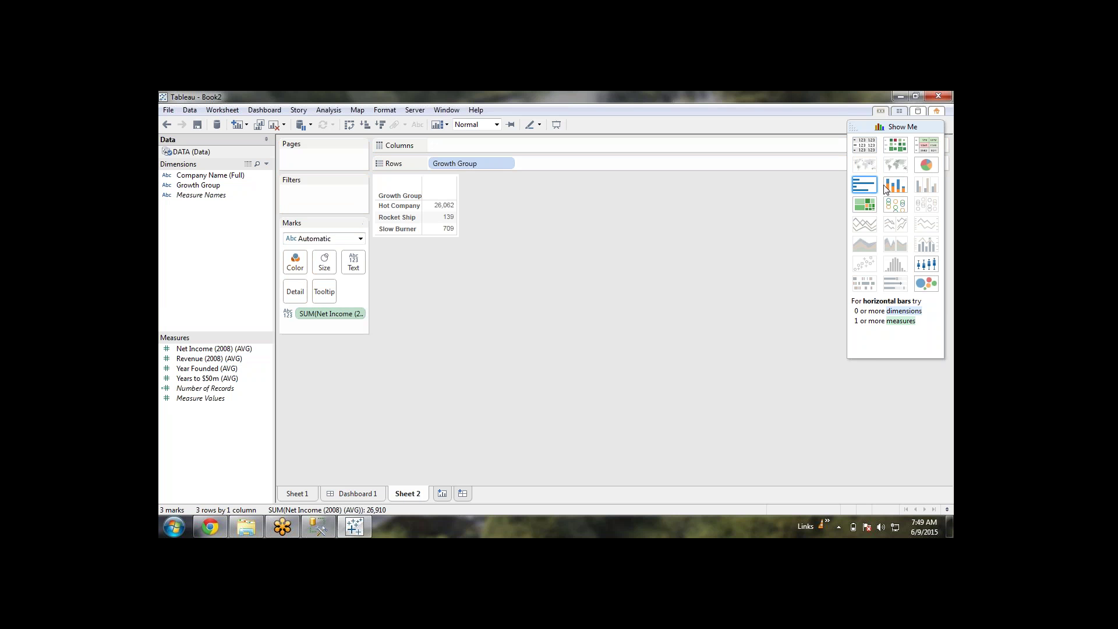
click(933, 283)
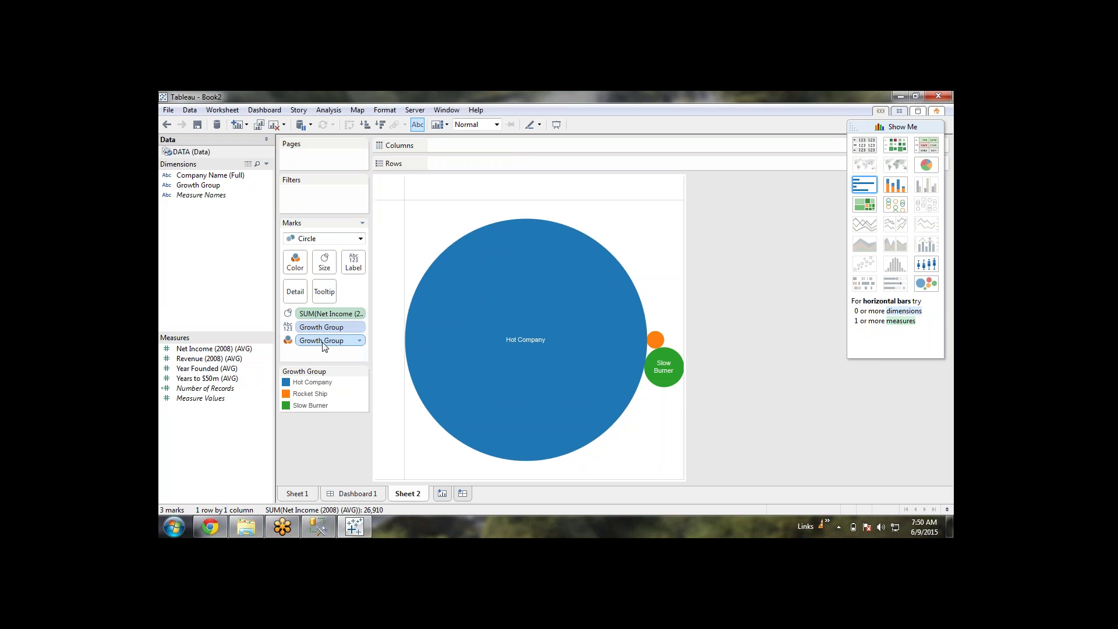
Step: Move Growth Group from the bubbles' colour to their label, then apply Growth Group as the colour again
drag(325, 343, 353, 259)
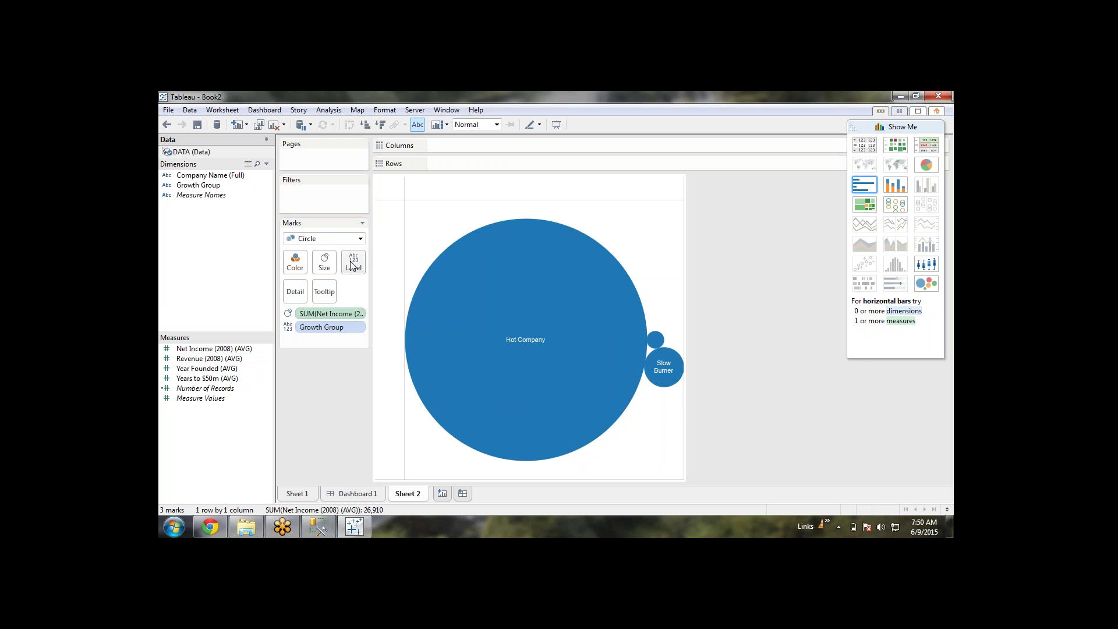
drag(207, 185, 351, 264)
drag(204, 185, 295, 262)
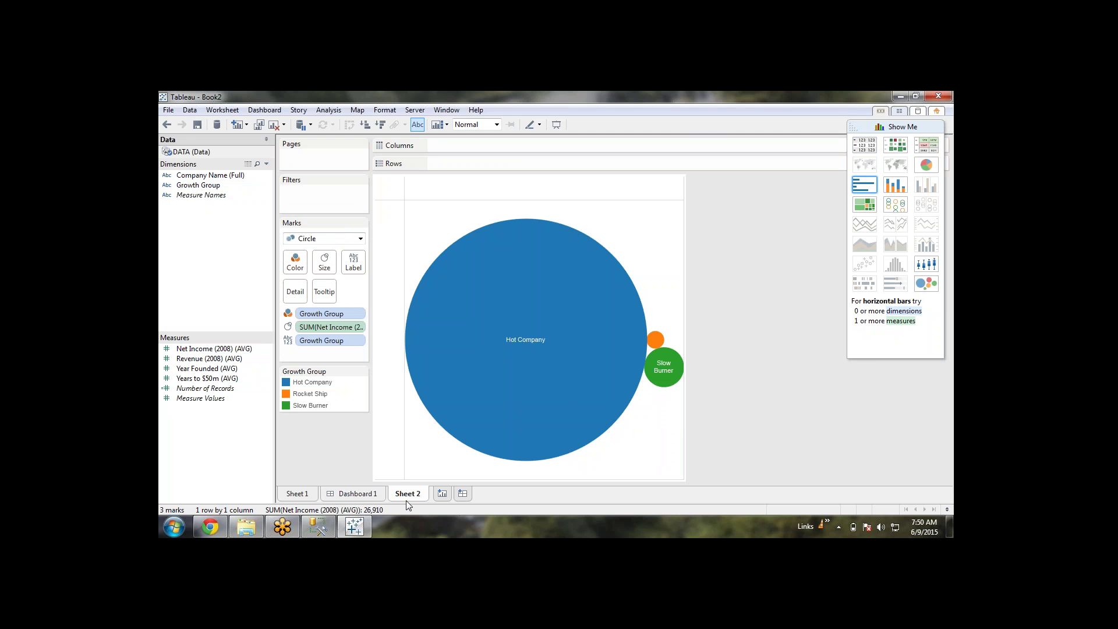
Step: Reorder the sheets so that Sheet 2 sits between Sheet 1 and Dashboard 1
drag(329, 496, 319, 498)
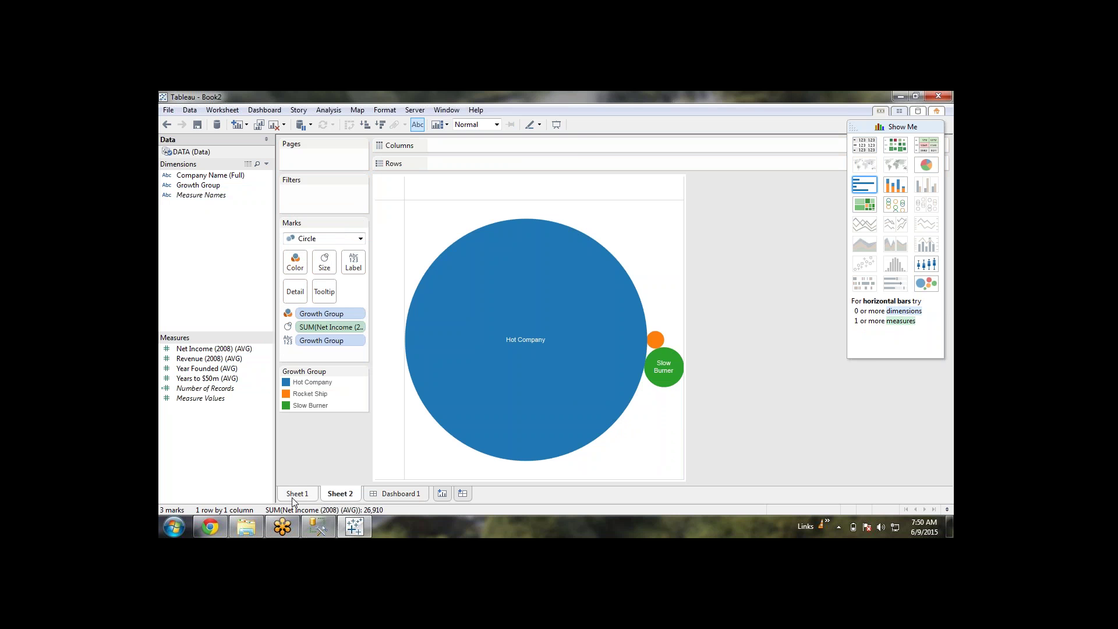
Step: Compare the company revenue bar chart on Sheet 1 with the growth group bubble chart on Sheet 2
click(292, 495)
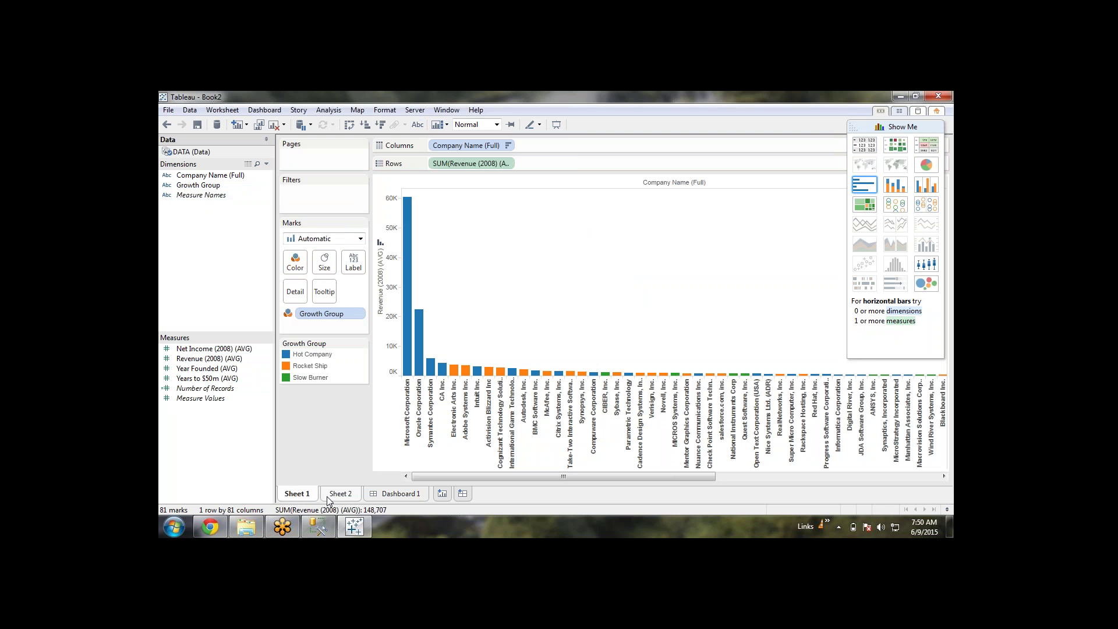
click(326, 496)
click(309, 496)
click(346, 496)
click(308, 498)
drag(486, 477, 445, 488)
Step: Add Sheet 1 to Dashboard 1 and place Sheet 2 underneath it
click(411, 495)
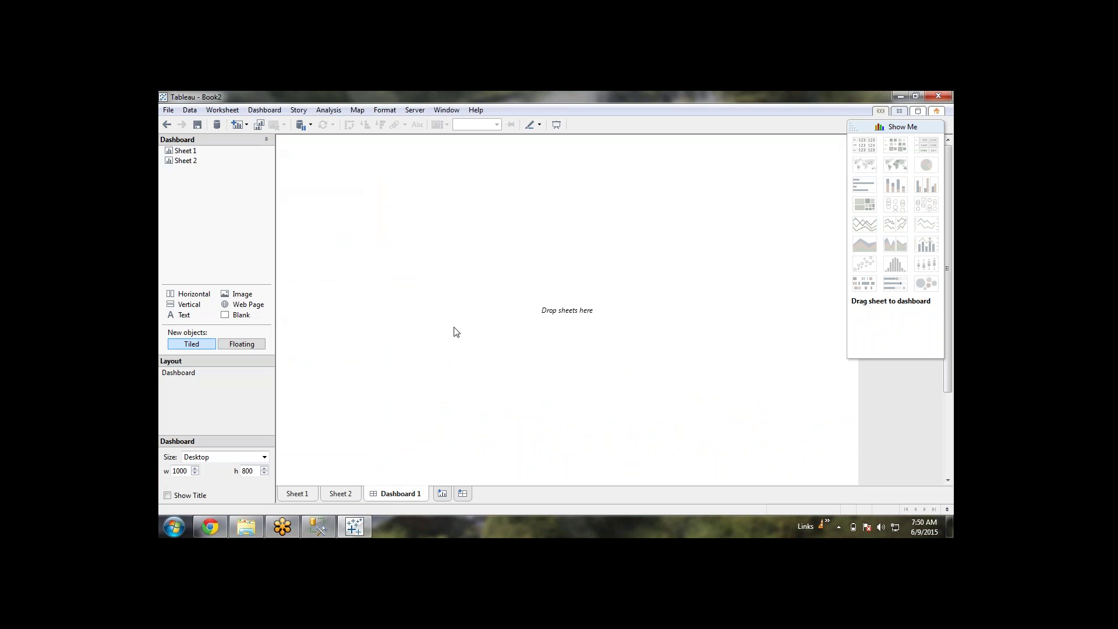
drag(192, 150, 347, 180)
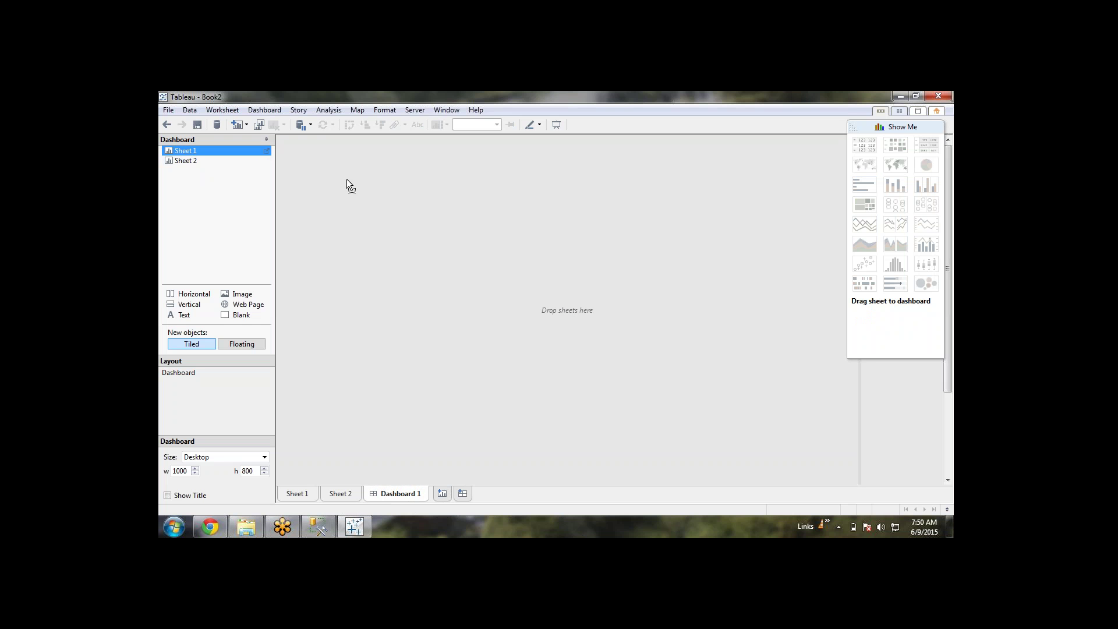
drag(458, 185, 455, 184)
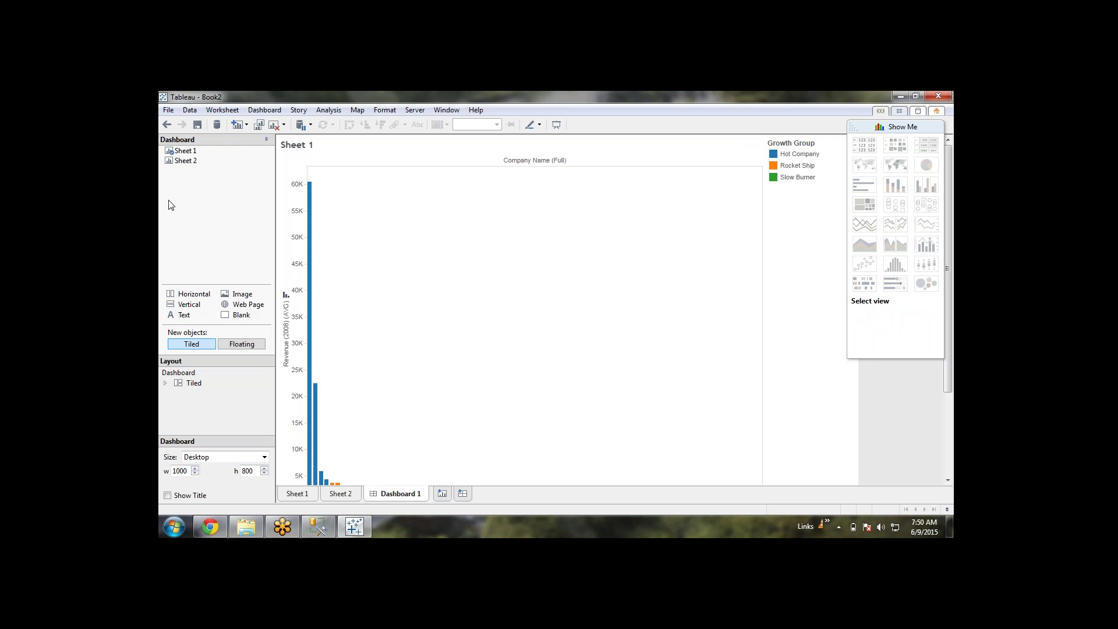
drag(192, 162, 557, 486)
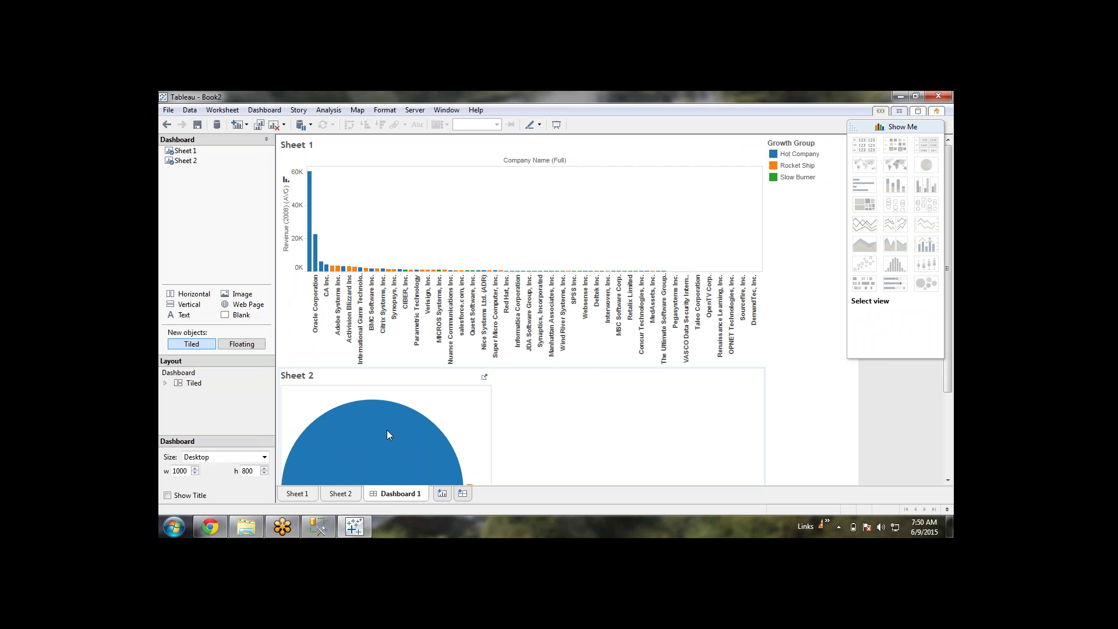
Step: Move Sheet 2 to the right of Sheet 1 on the dashboard and preview the layout in presentation mode
drag(386, 429, 489, 384)
click(393, 389)
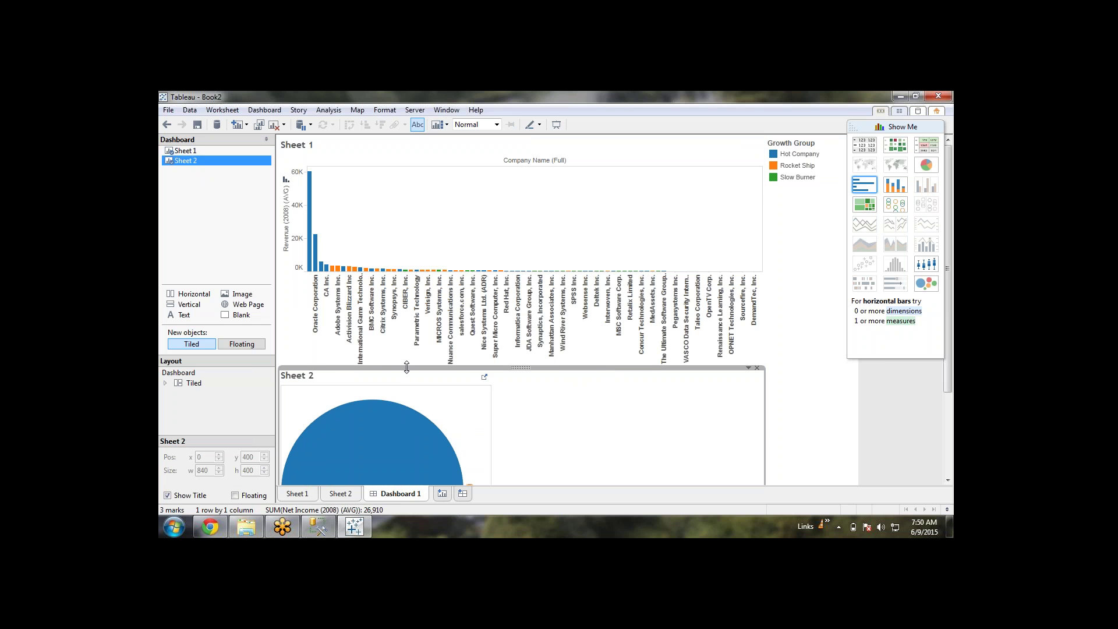
click(408, 368)
click(549, 384)
drag(520, 367, 728, 253)
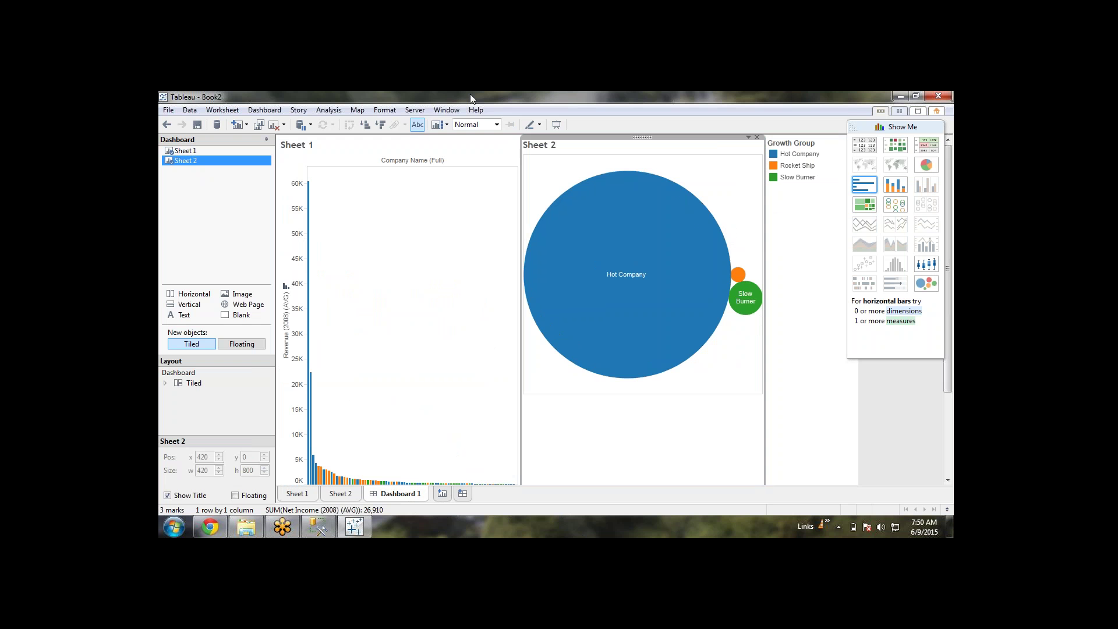
click(554, 124)
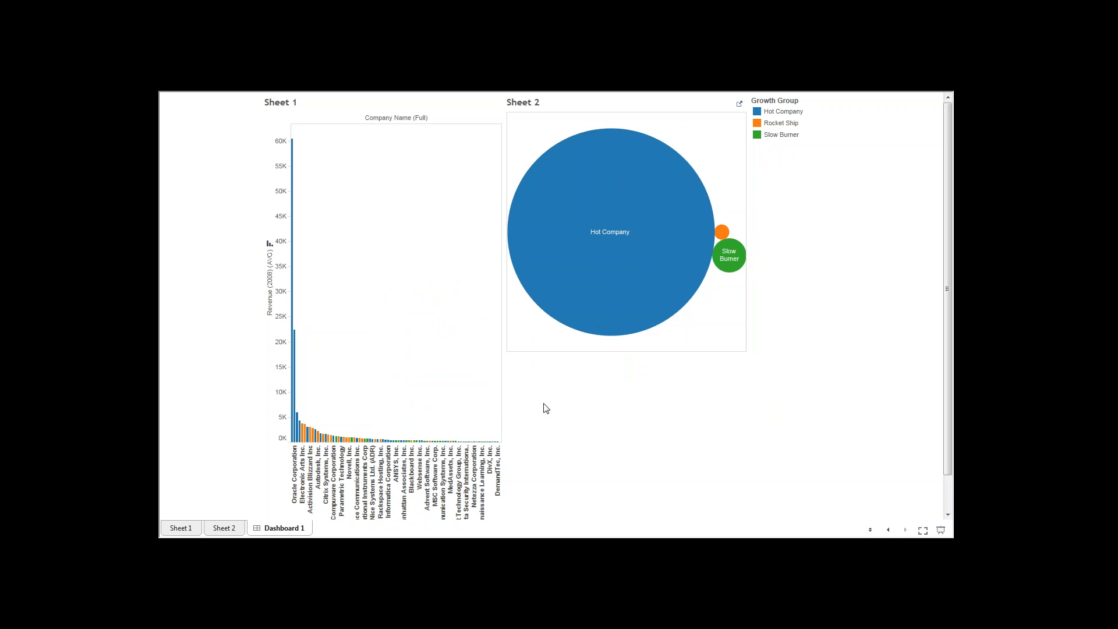
key(Escape)
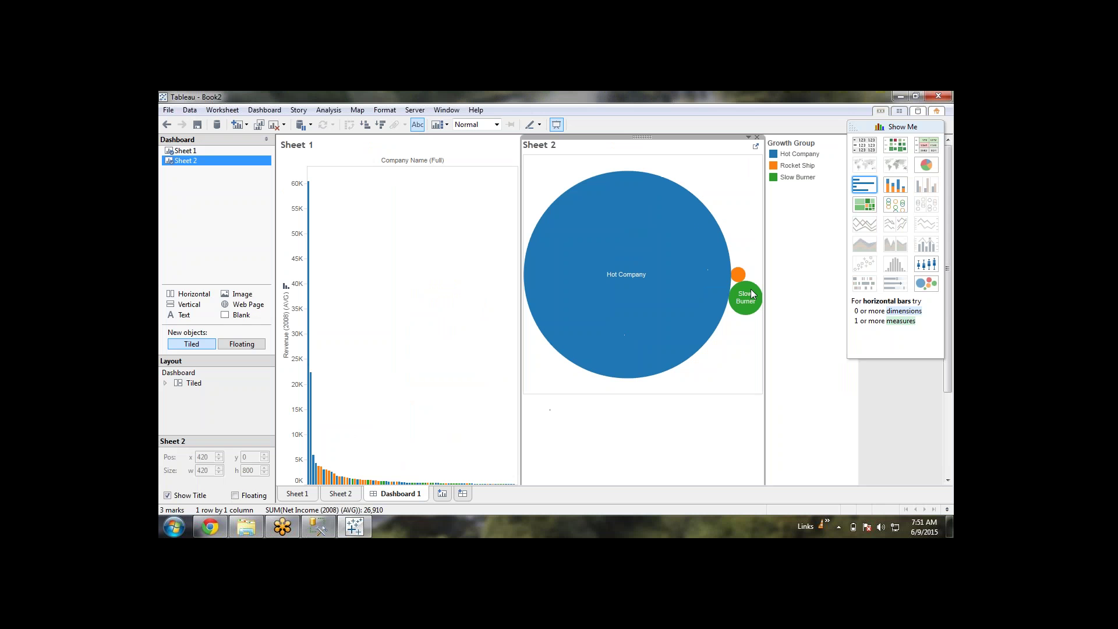
Step: Move the Growth Group legend beneath Sheet 2 on the dashboard and preview the layout in presentation mode
click(790, 143)
drag(806, 139, 641, 441)
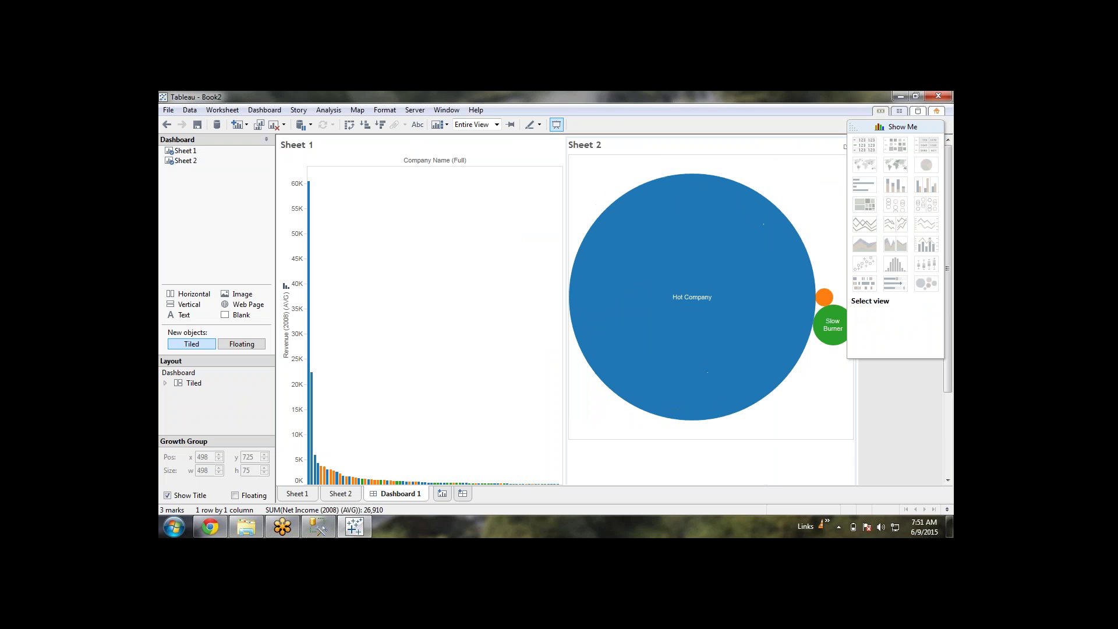
click(557, 125)
key(Escape)
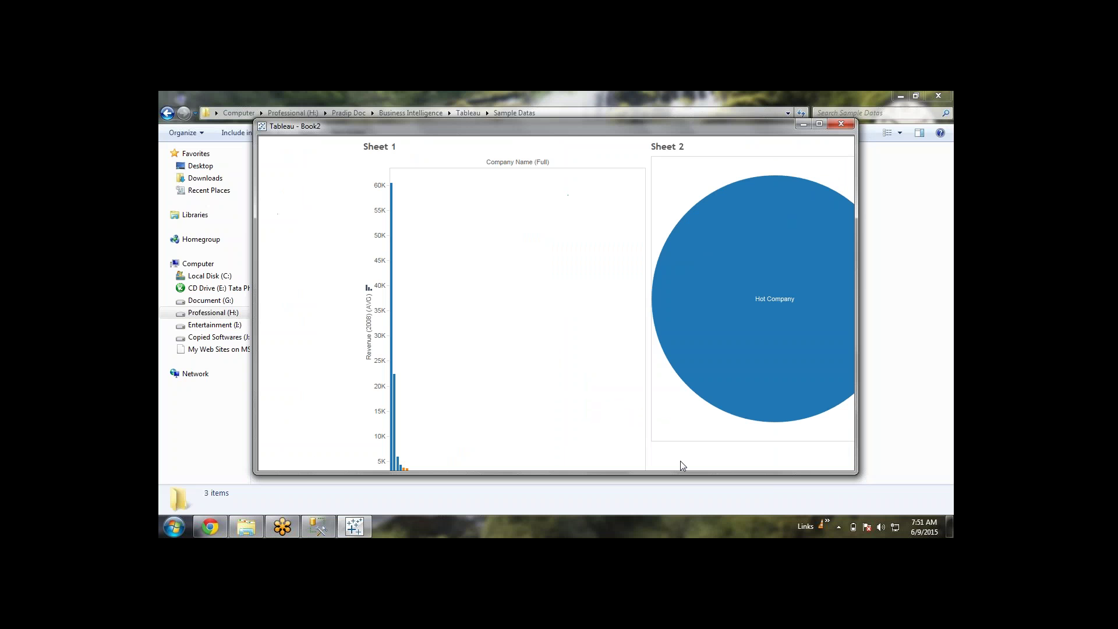
Step: Review the full height of the dashboard in presentation mode, including the Growth Group legend under the bubbles
click(948, 480)
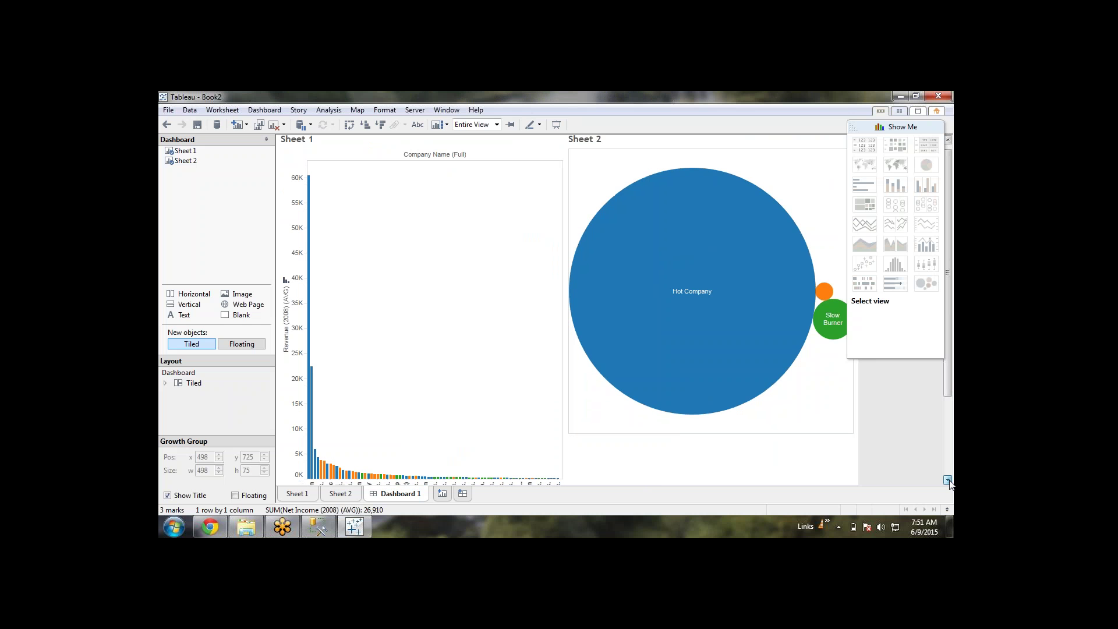
click(948, 480)
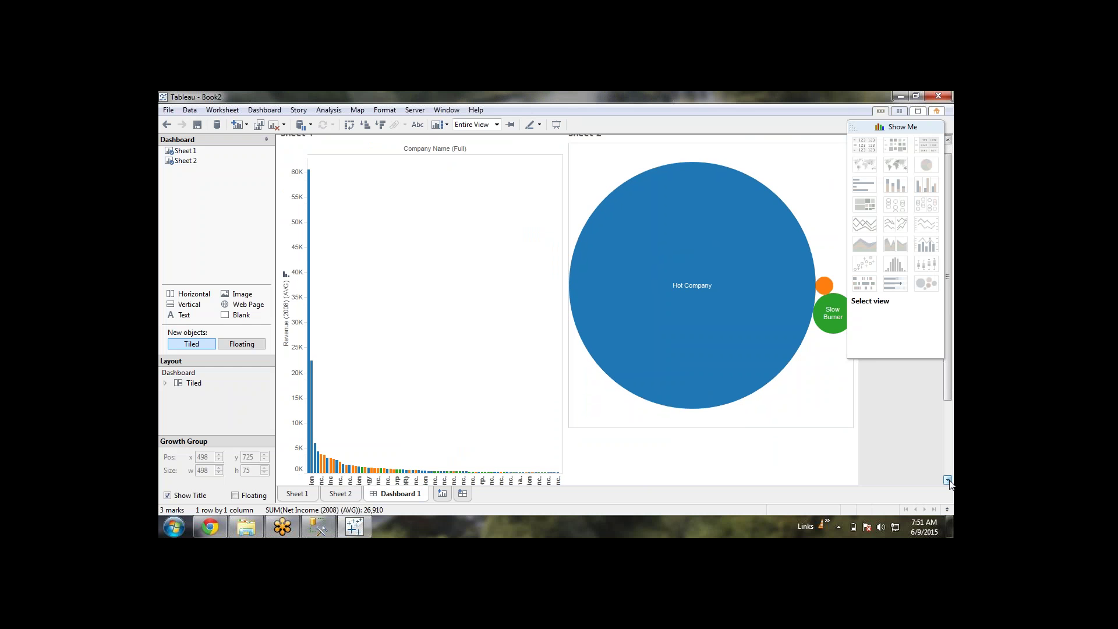
click(739, 422)
key(F7)
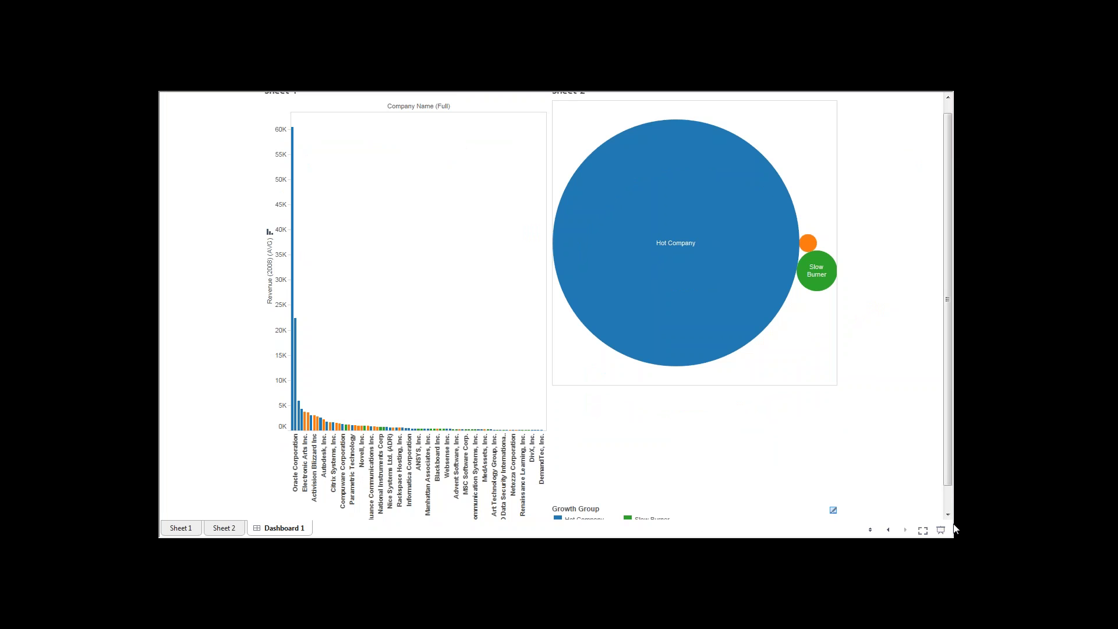
click(947, 486)
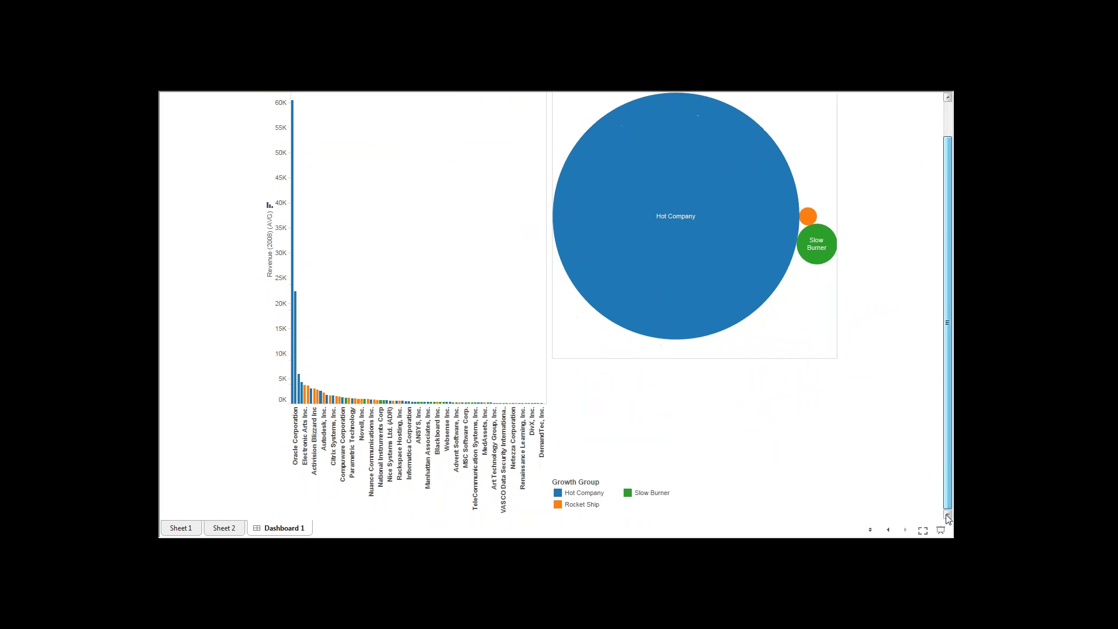
scroll(946, 485, up, 2)
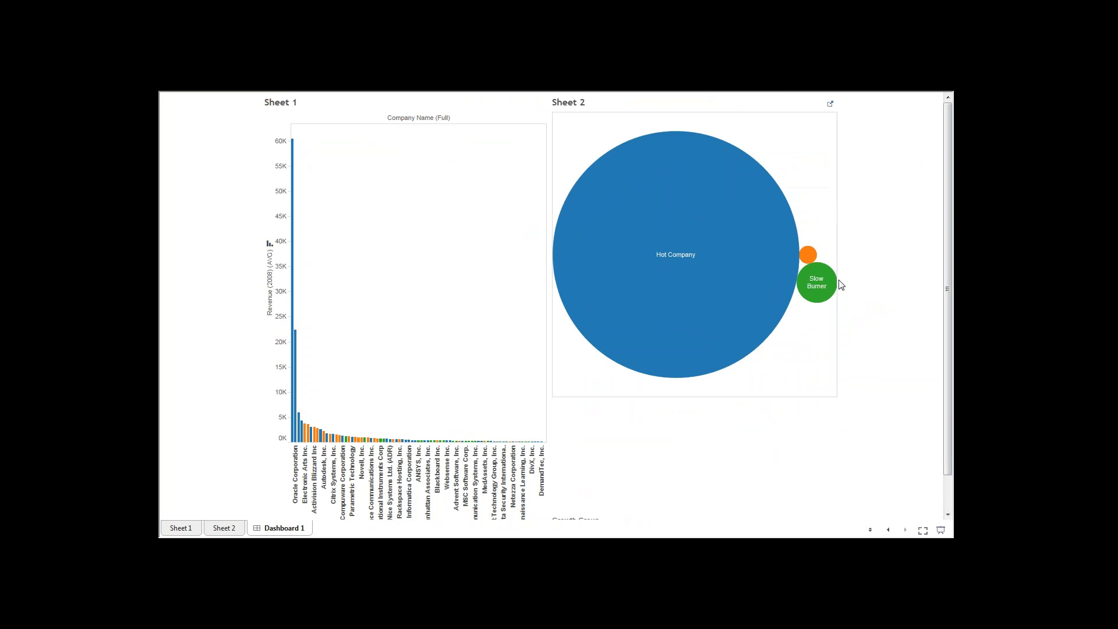
Step: Inspect the mark details of the Sheet 2 bubbles, including Hot Company, and the Sheet 1 bars, and exit presentation mode
mouse_move(828, 289)
mouse_move(290, 321)
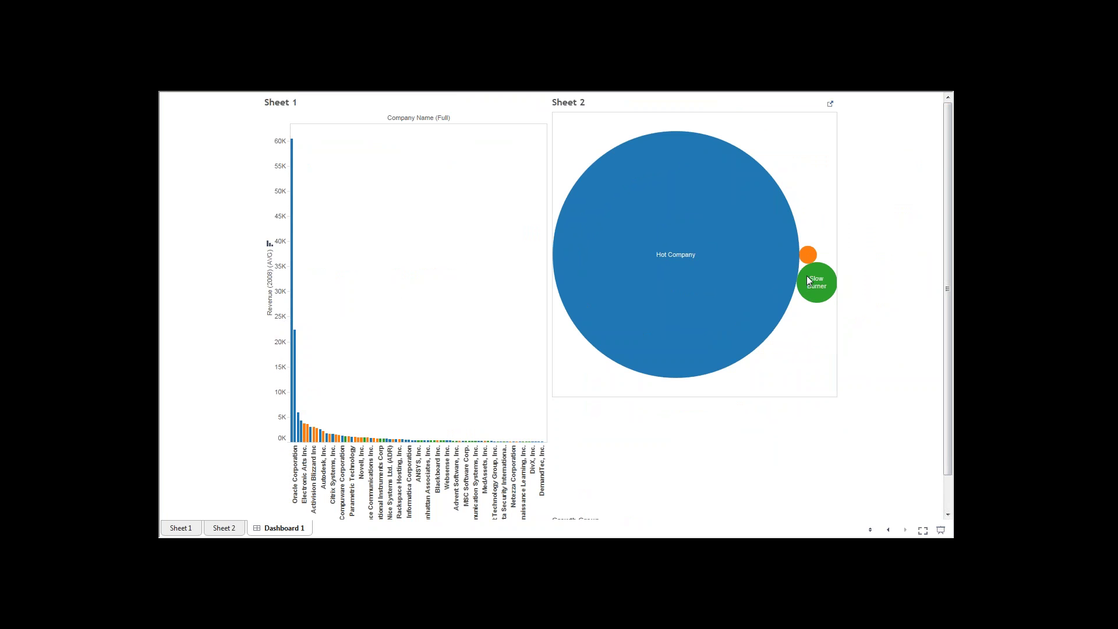
click(692, 300)
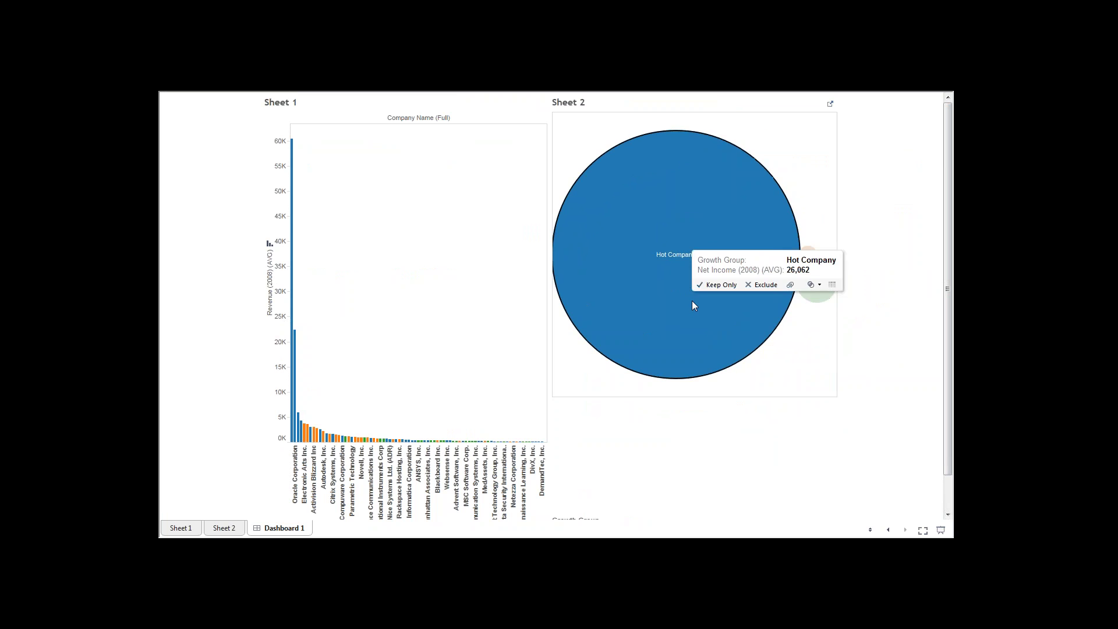
click(692, 300)
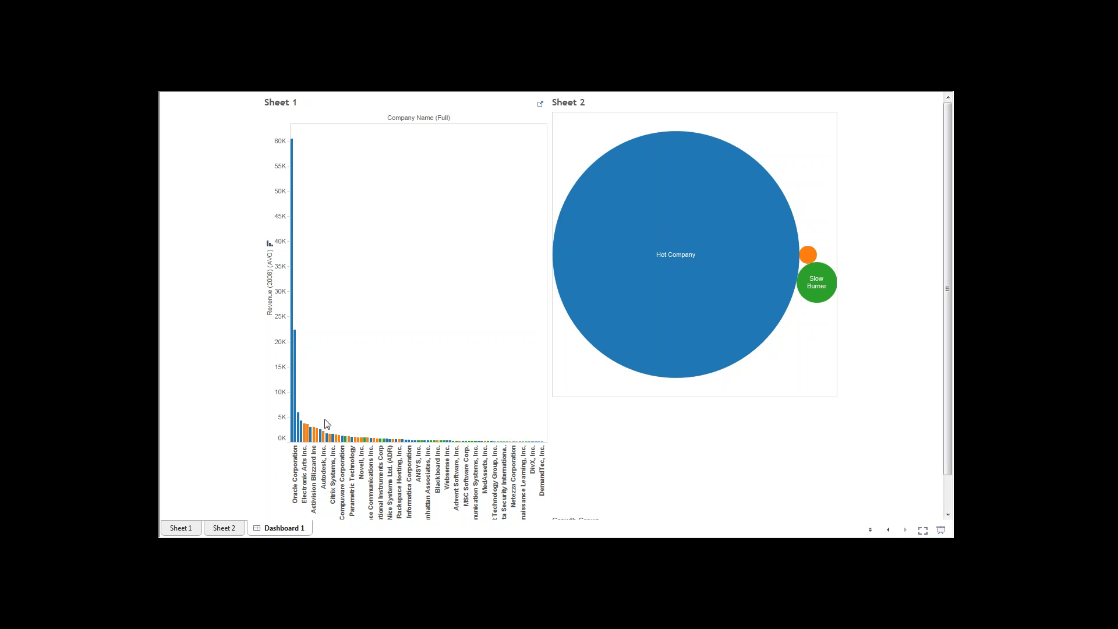
mouse_move(306, 434)
key(Escape)
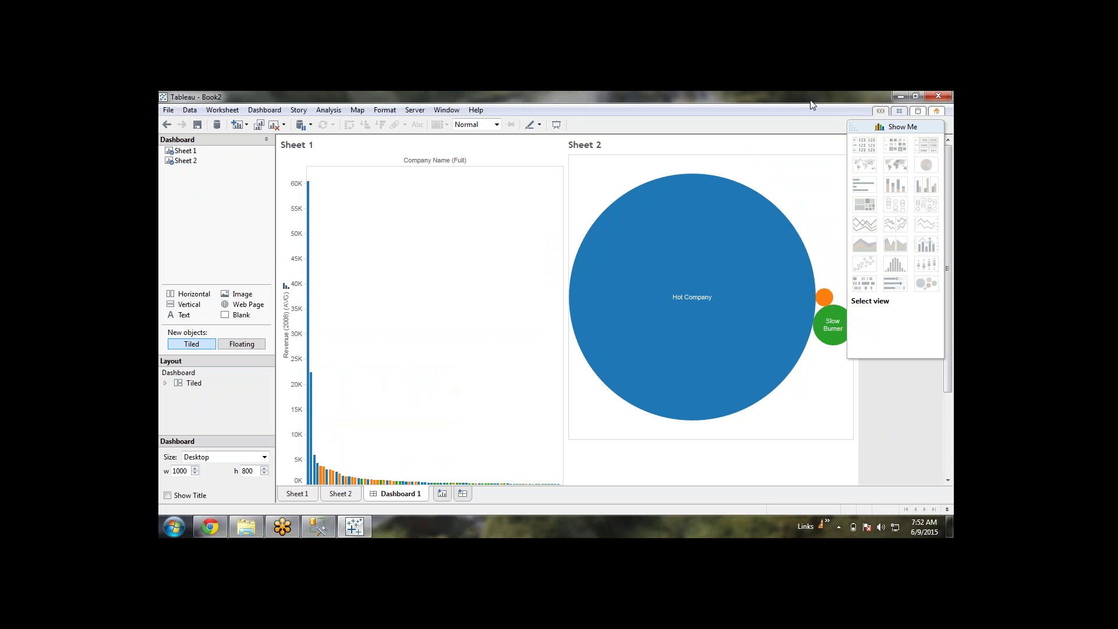
Step: Check the files in the Sample Datas folder in Windows Explorer and return to the dashboard in Tableau
mouse_move(253, 534)
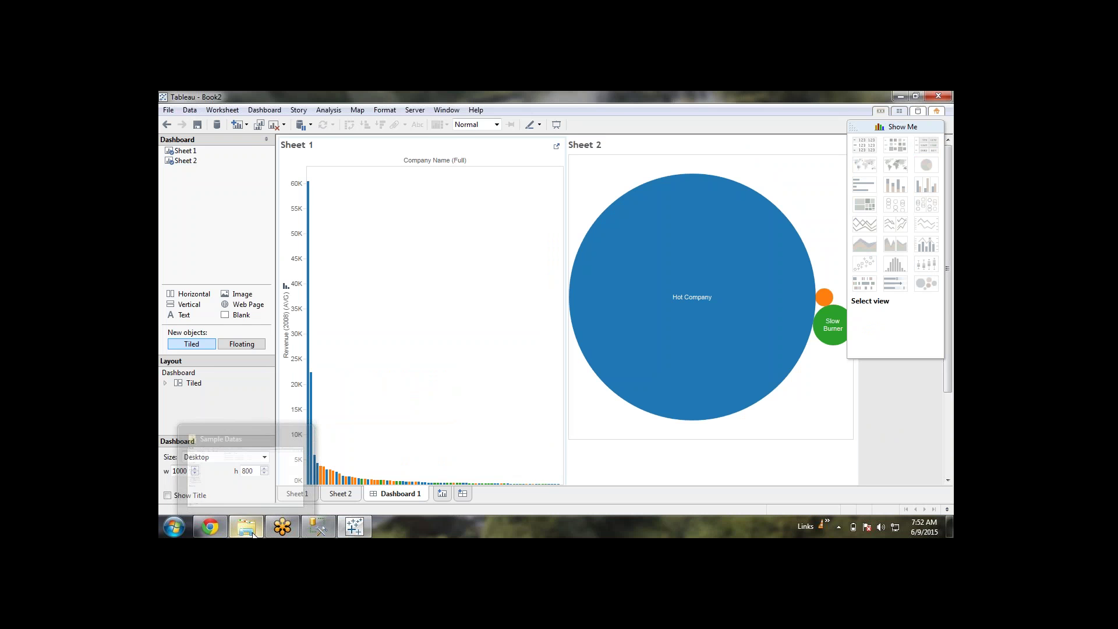
click(254, 533)
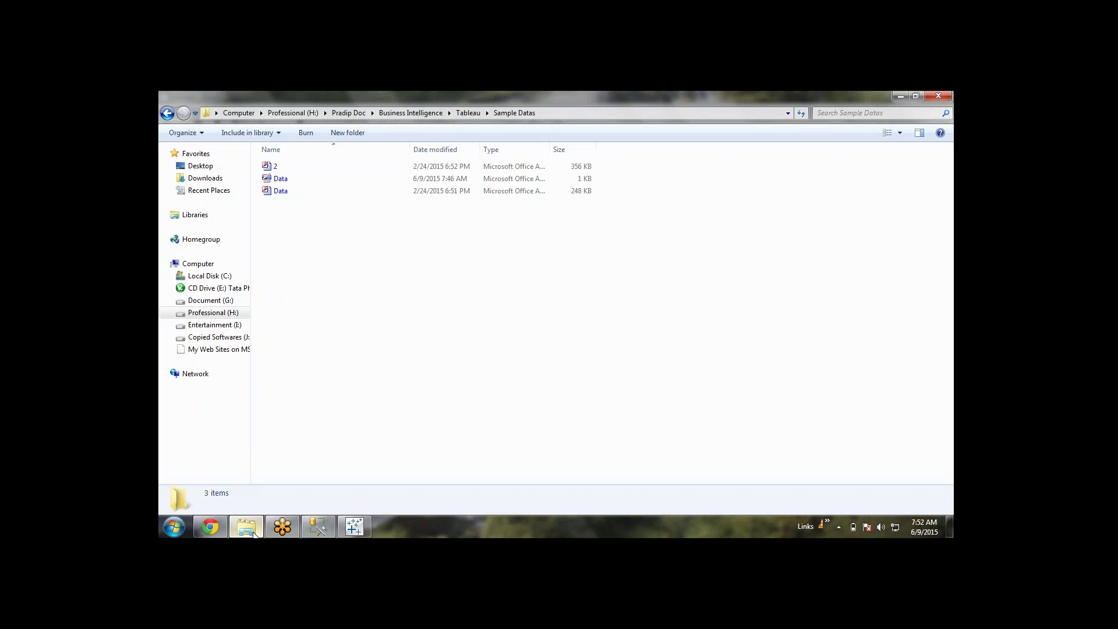
click(355, 527)
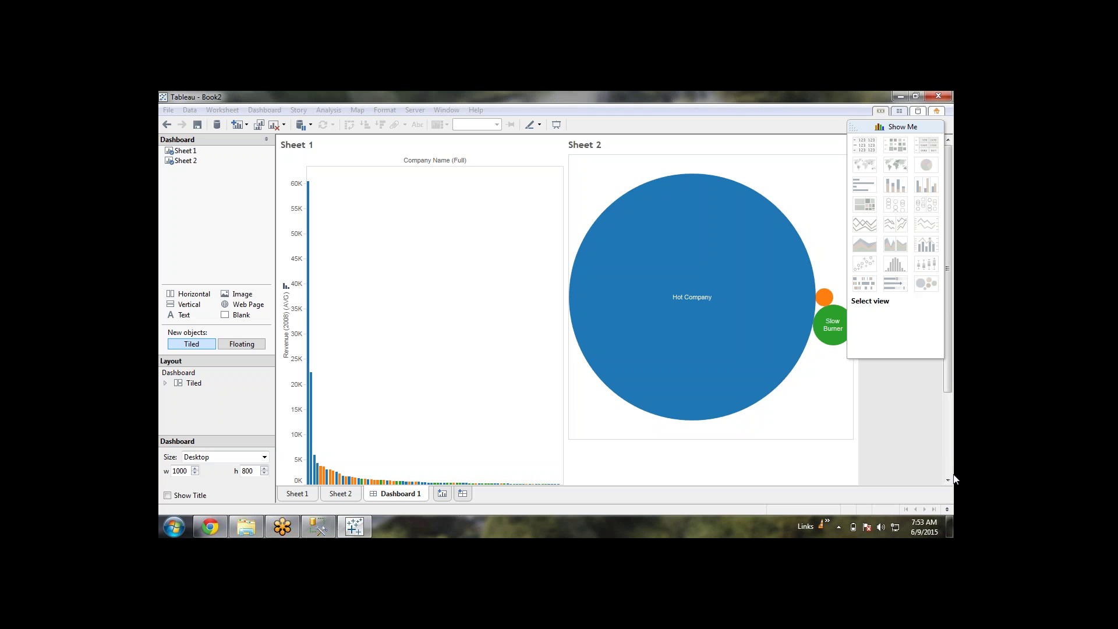
click(809, 349)
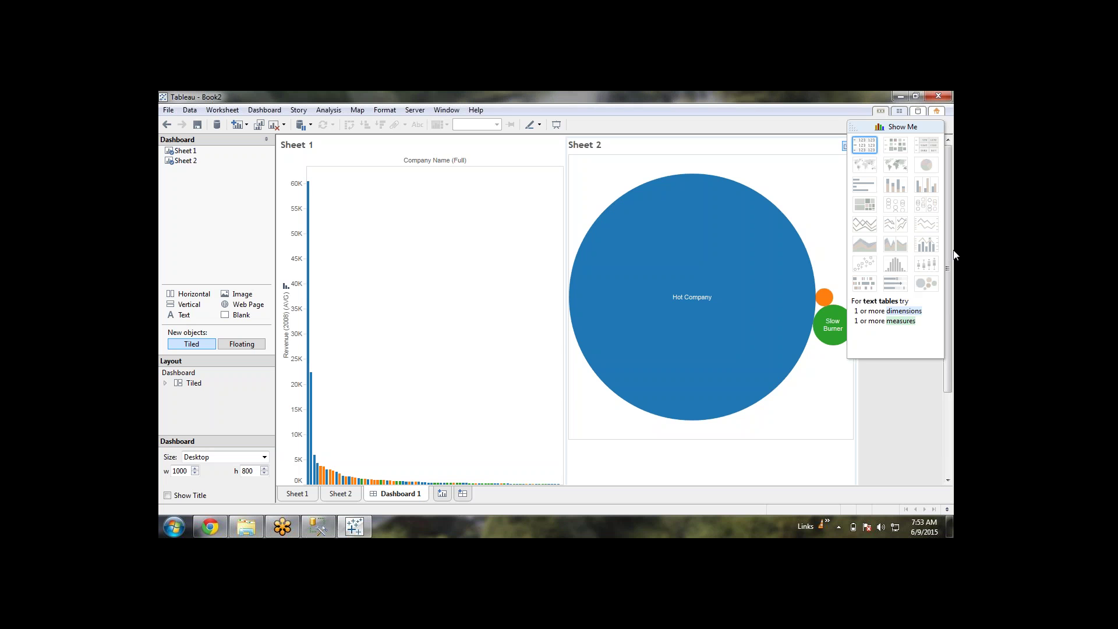
click(949, 265)
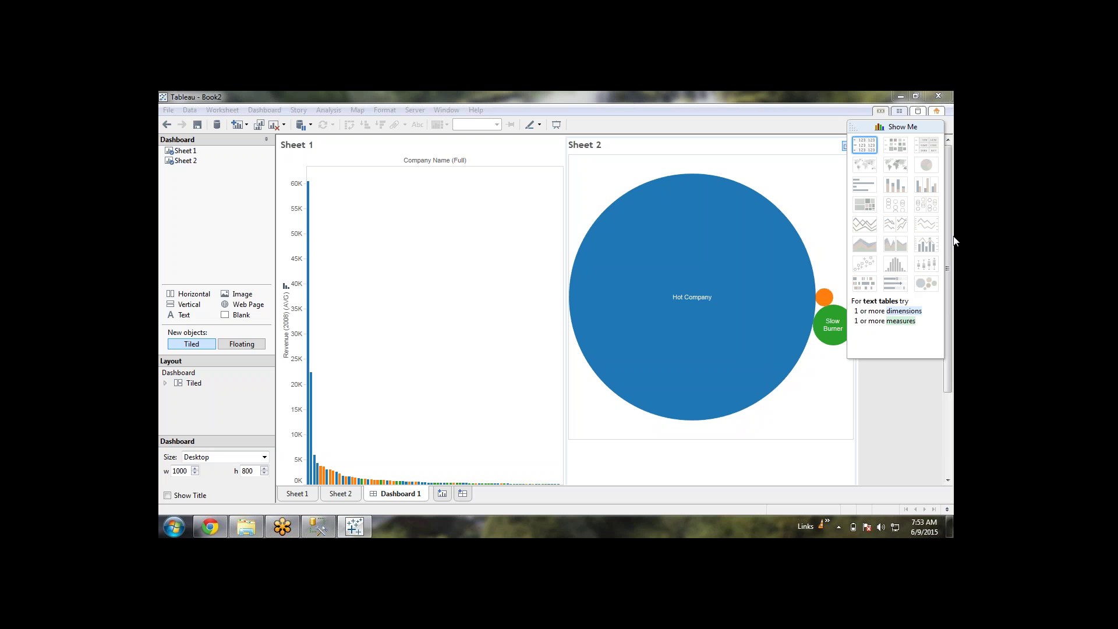